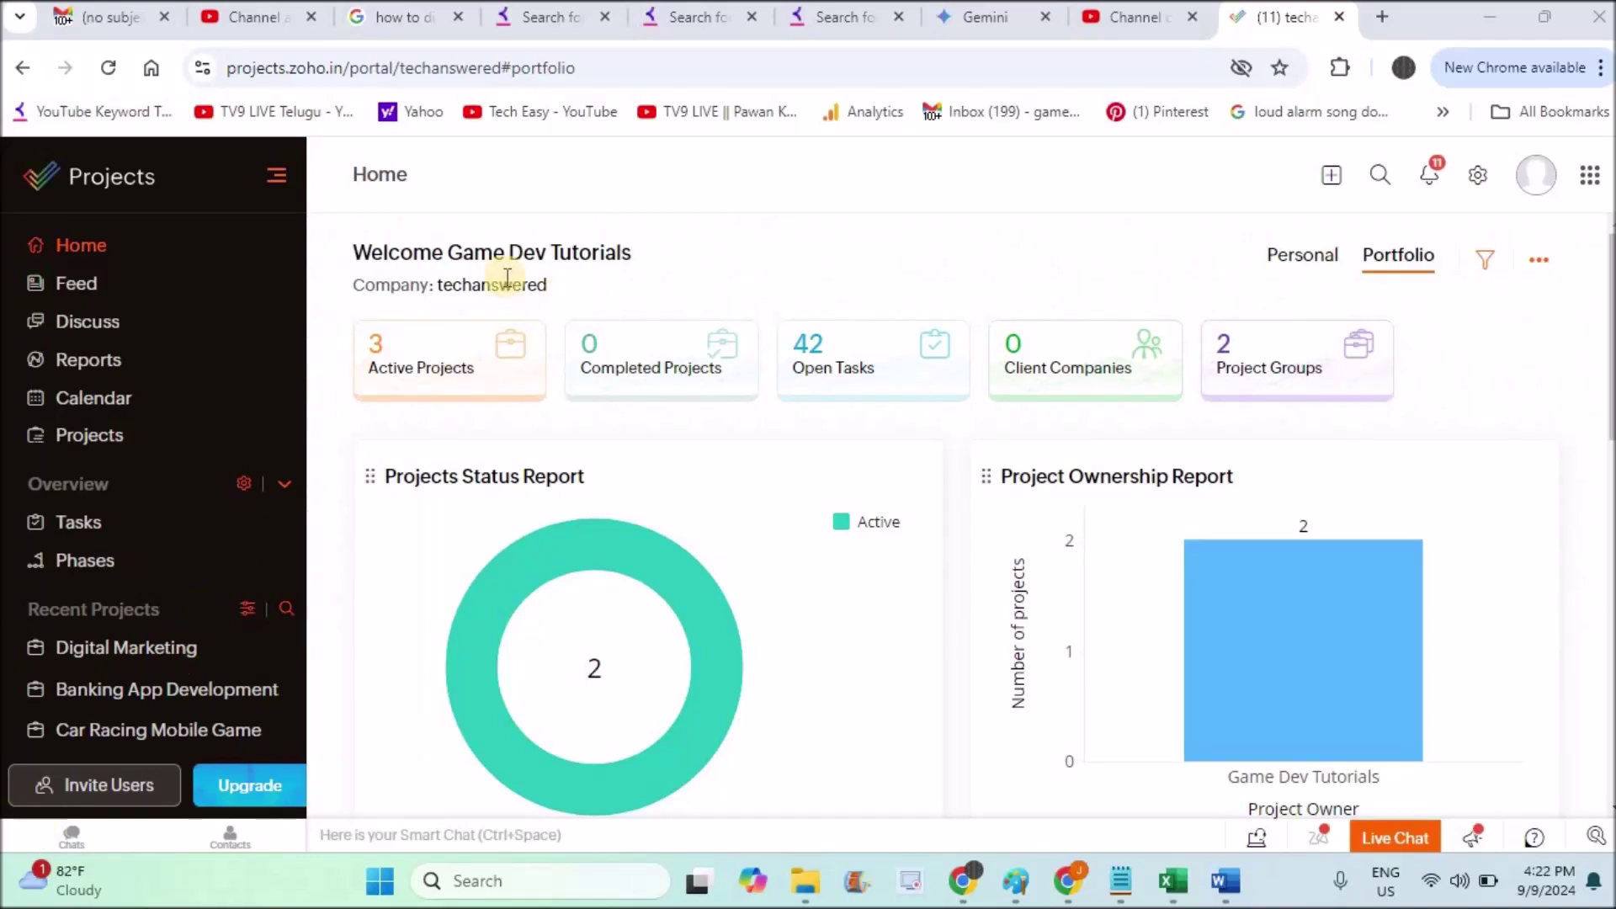
# Open the Digital Marketing project from Recent Projects in the left sidebar
pyautogui.click(345, 74)
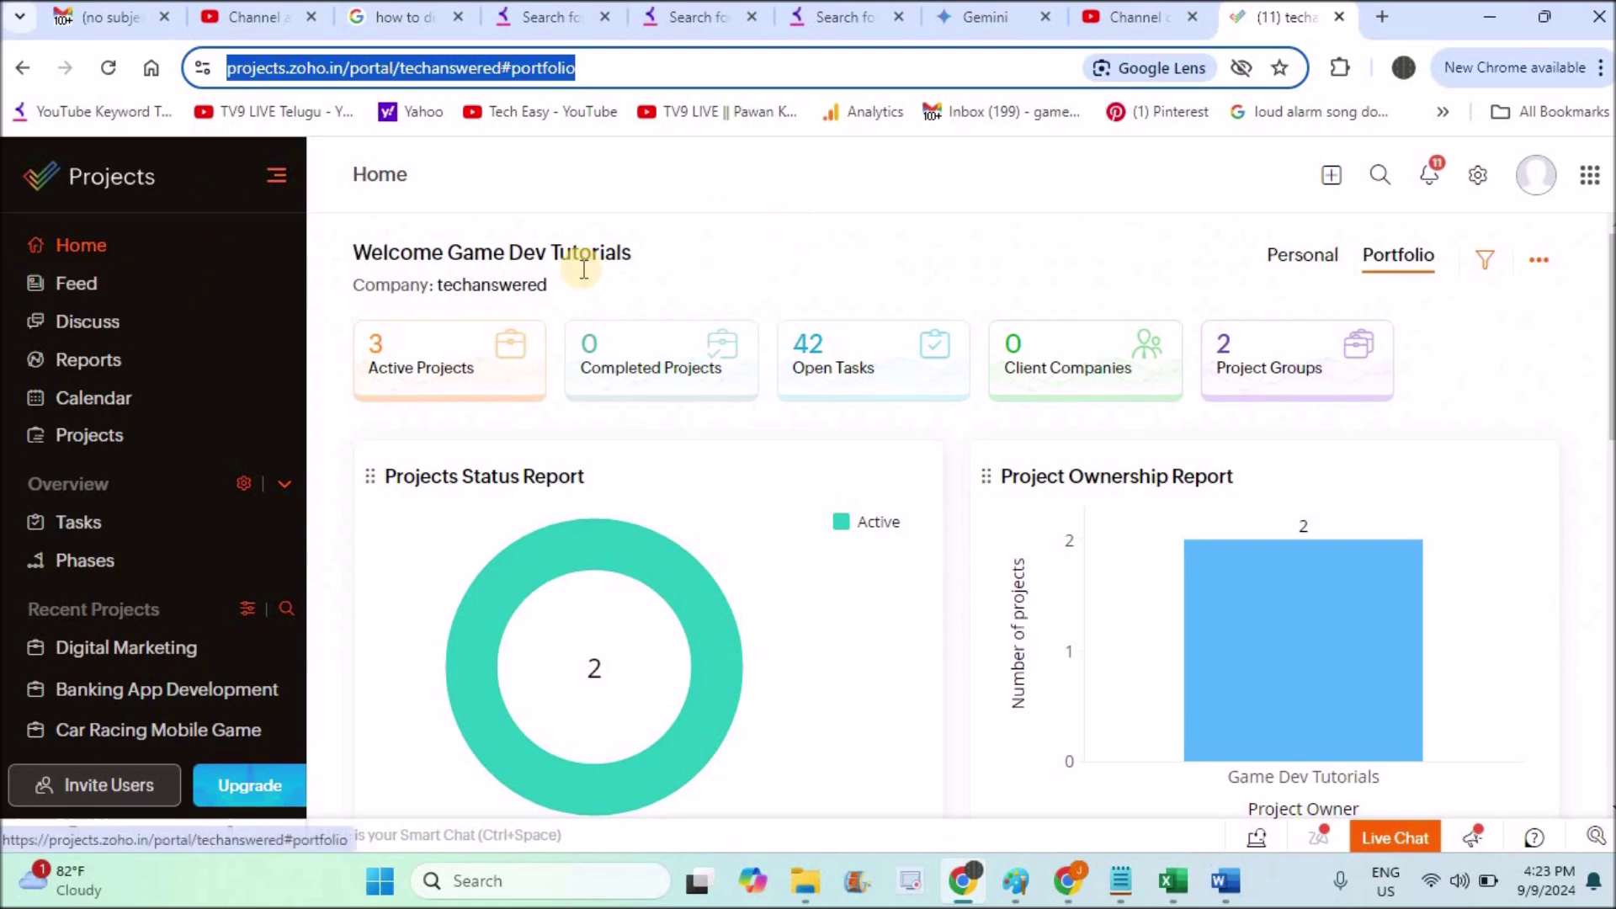
pyautogui.click(117, 252)
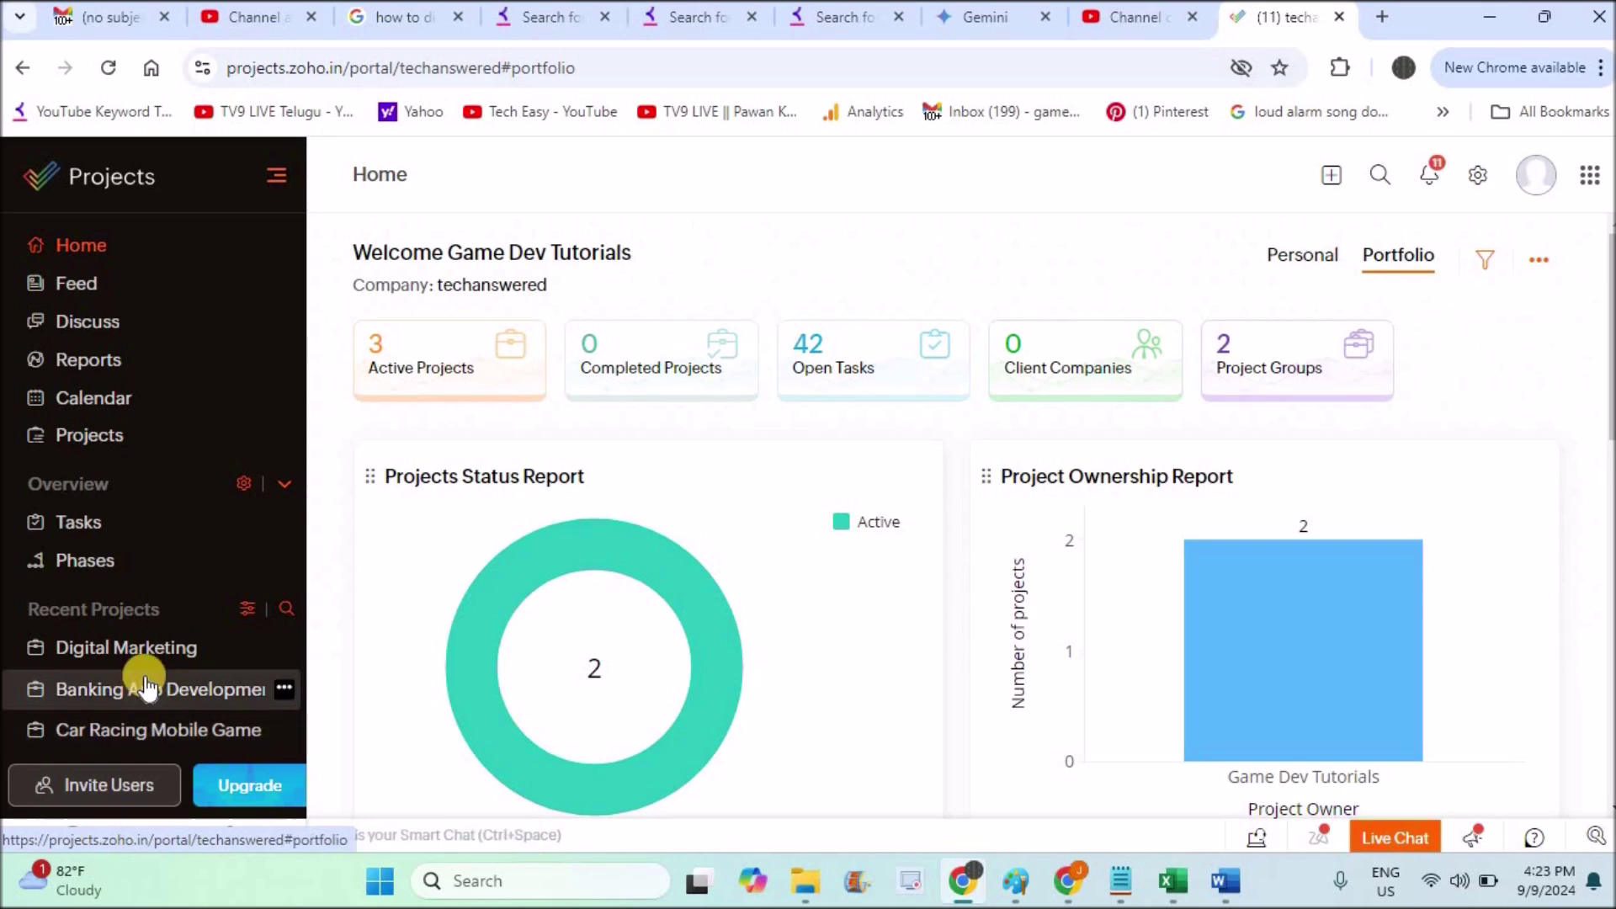
pyautogui.click(145, 650)
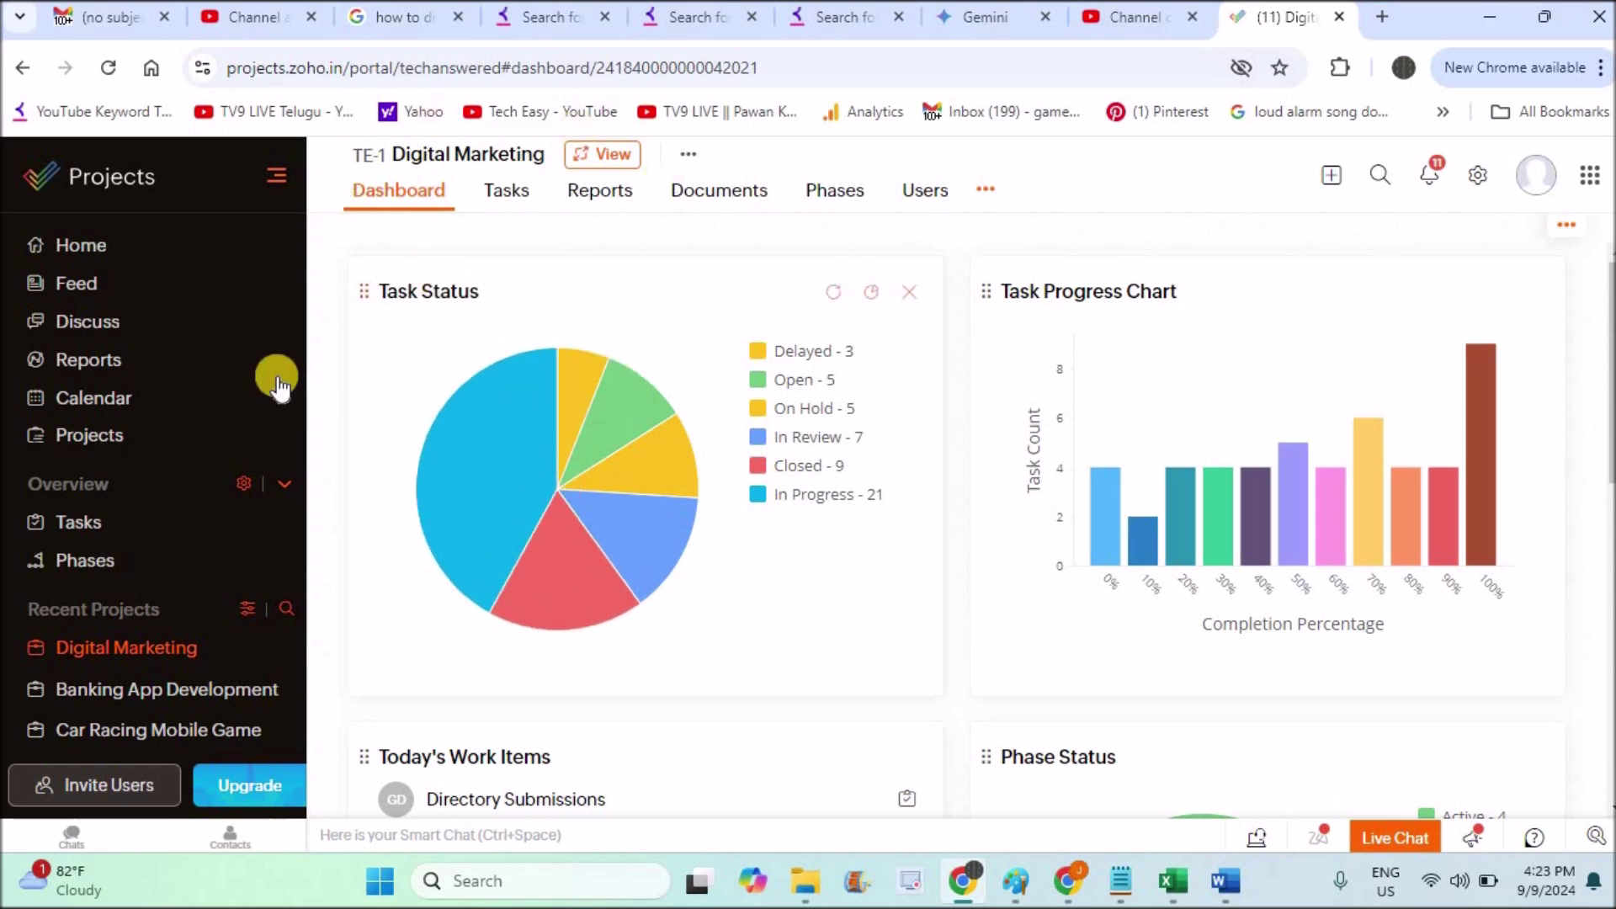
pyautogui.moveTo(676, 457)
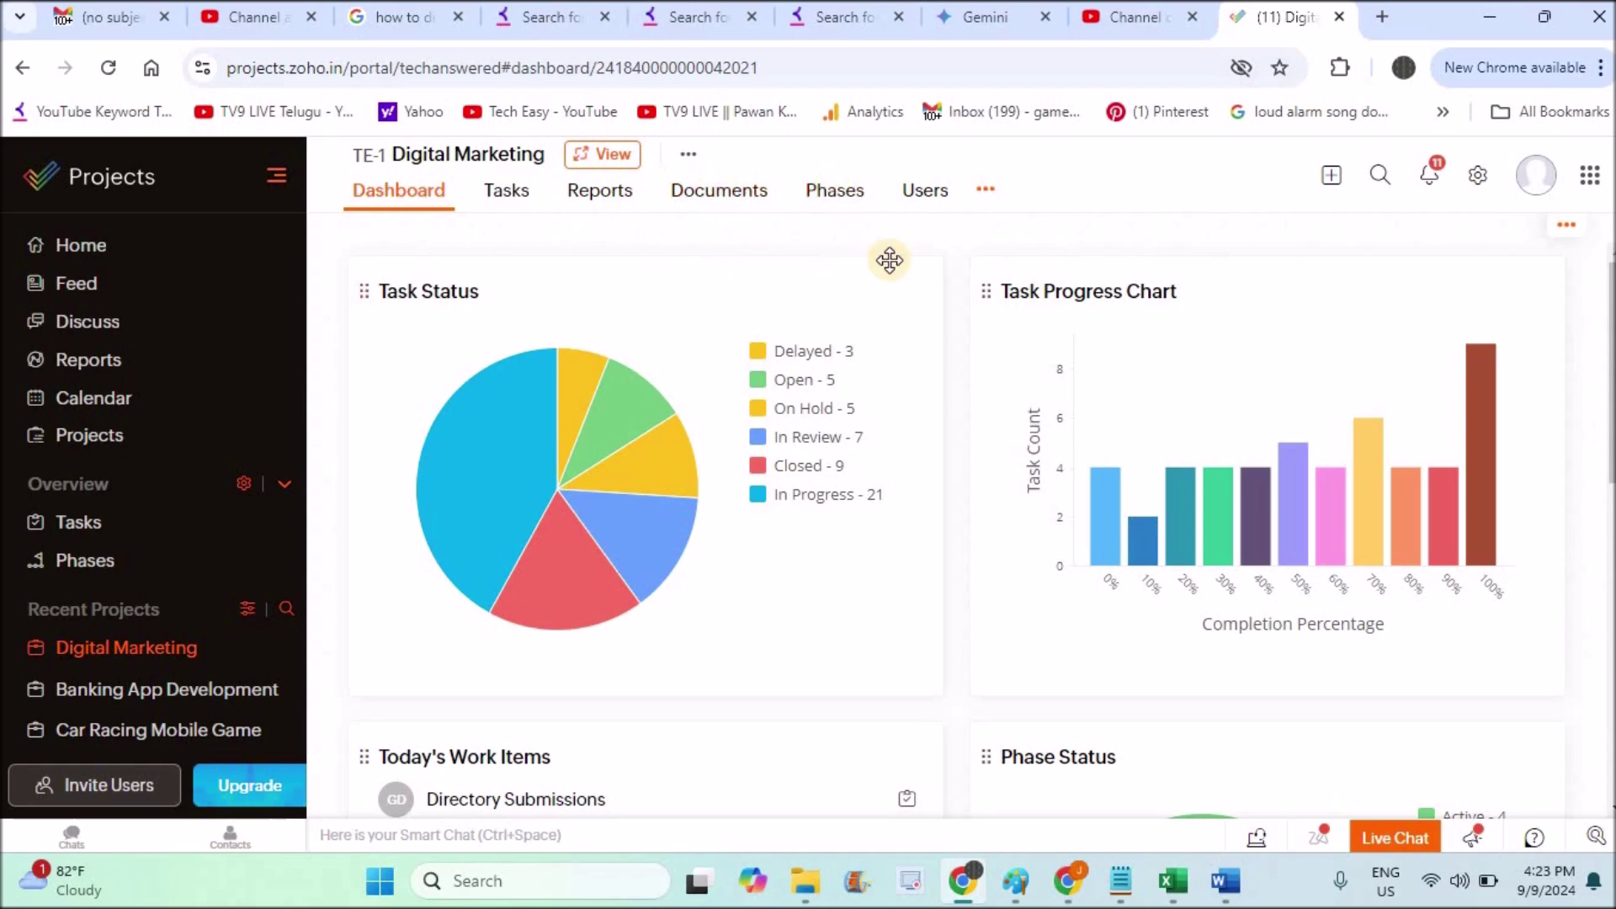
# Switch off the Documents tab in Organize Tabs and save the new tab arrangement
pyautogui.click(986, 198)
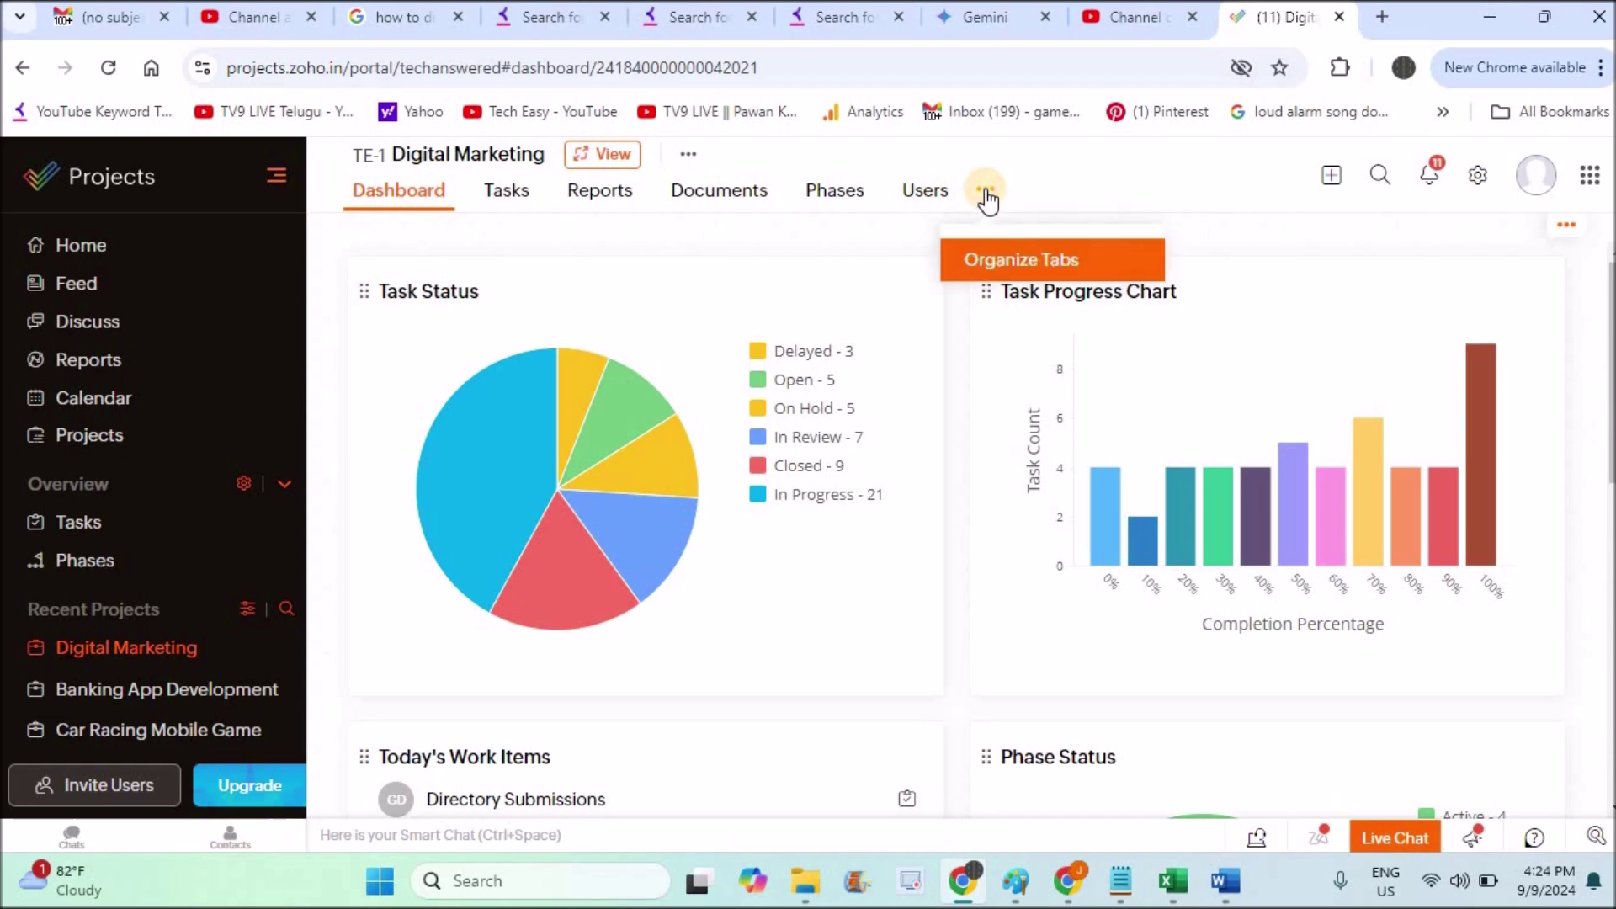
pyautogui.click(1024, 262)
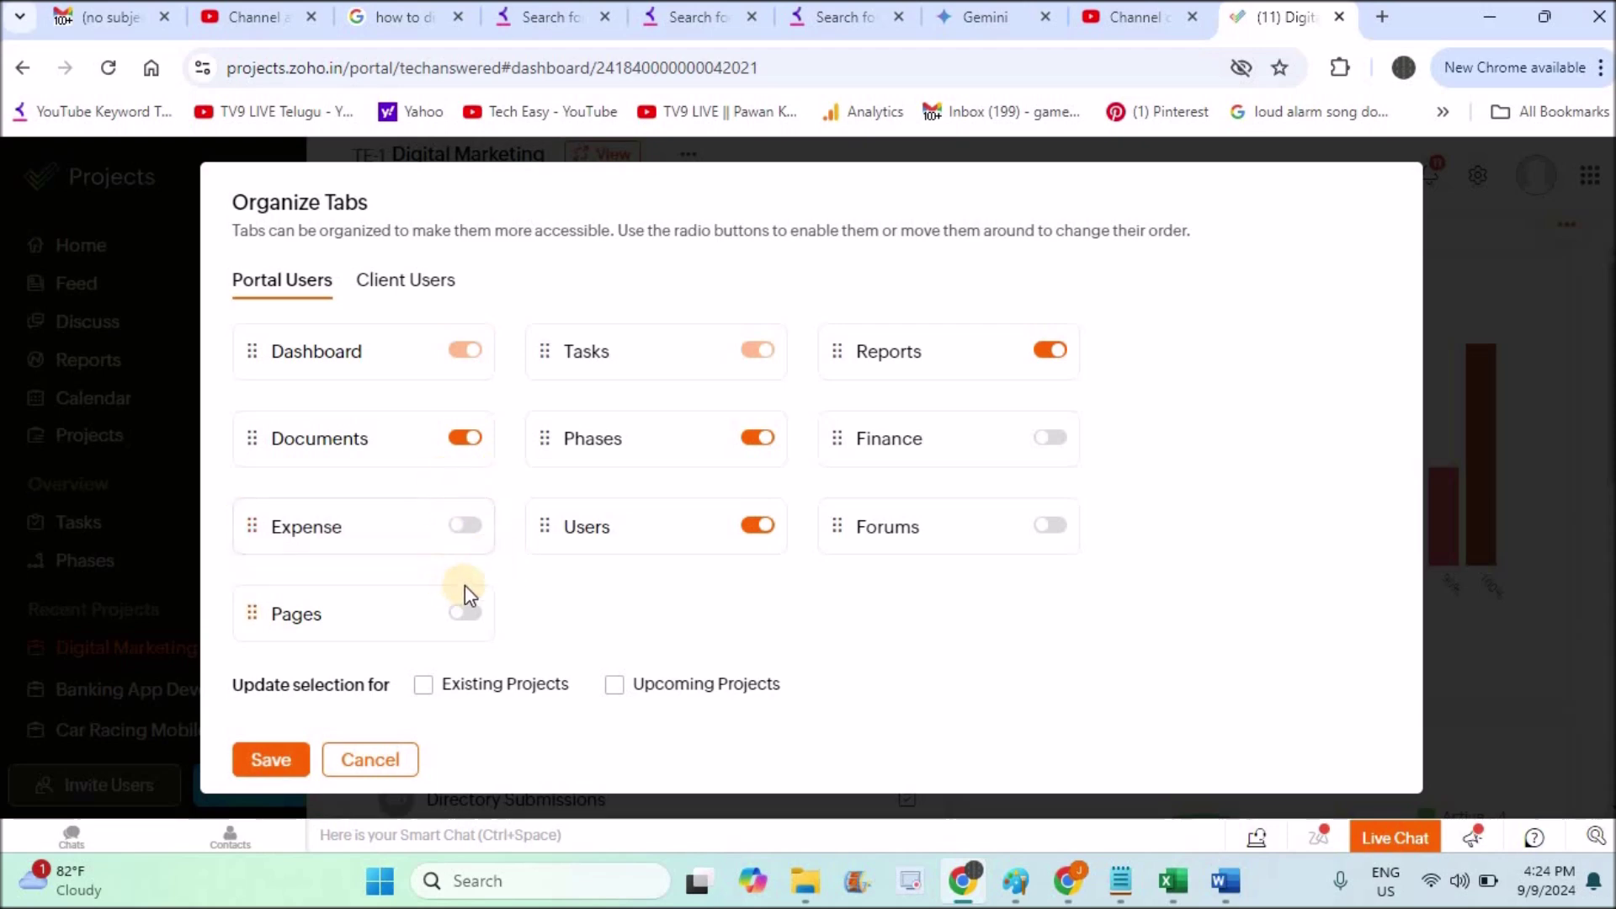
pyautogui.click(465, 438)
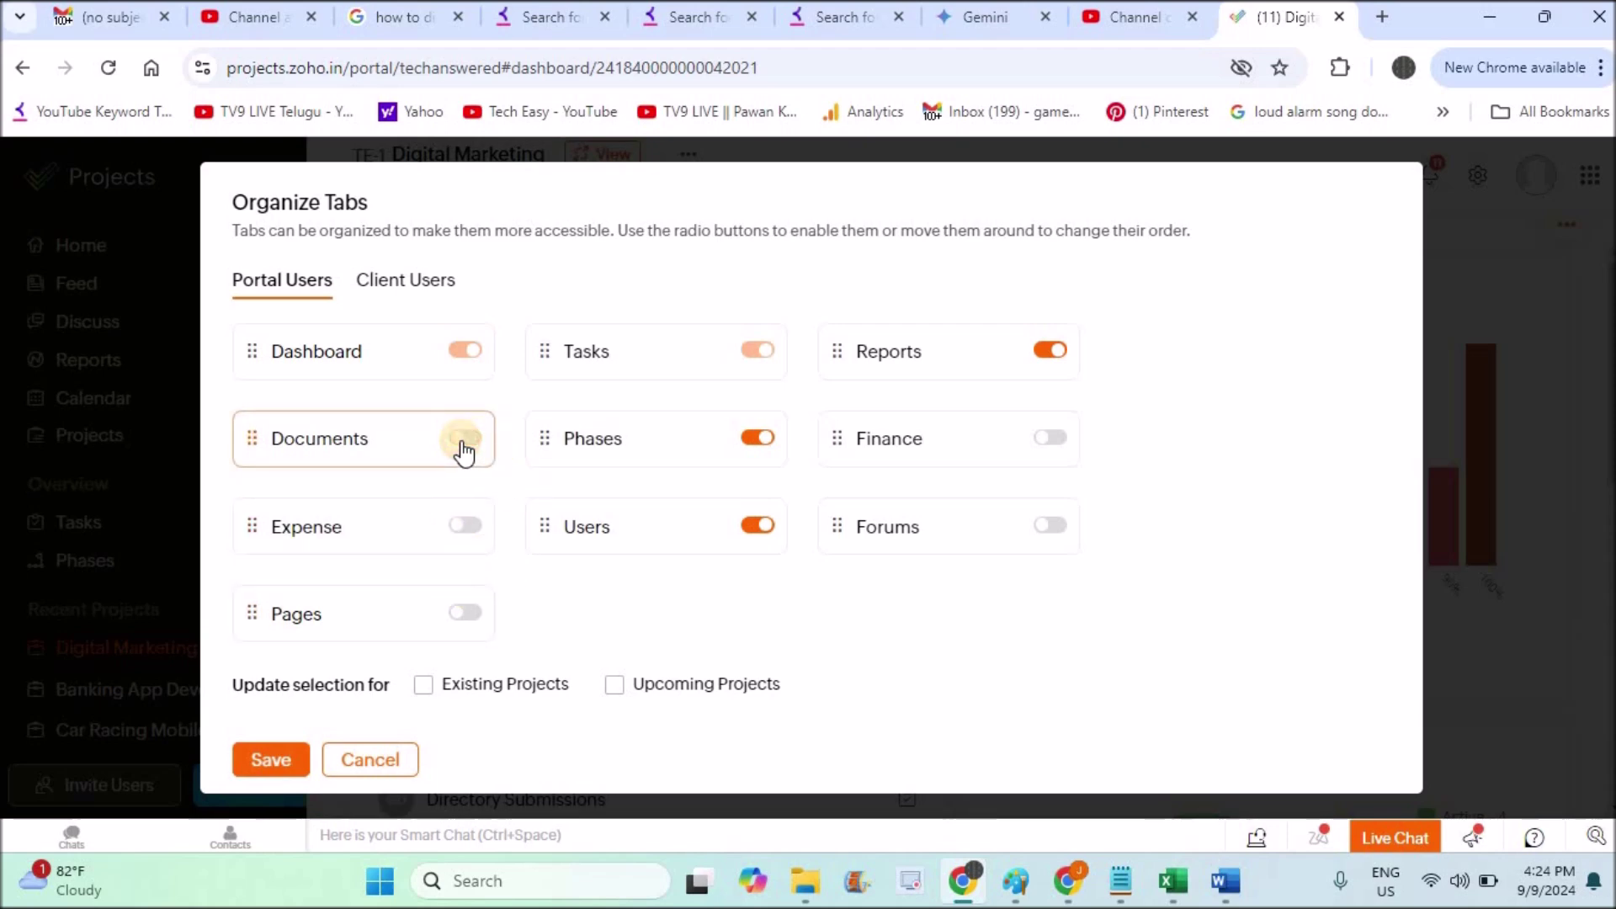
pyautogui.click(280, 760)
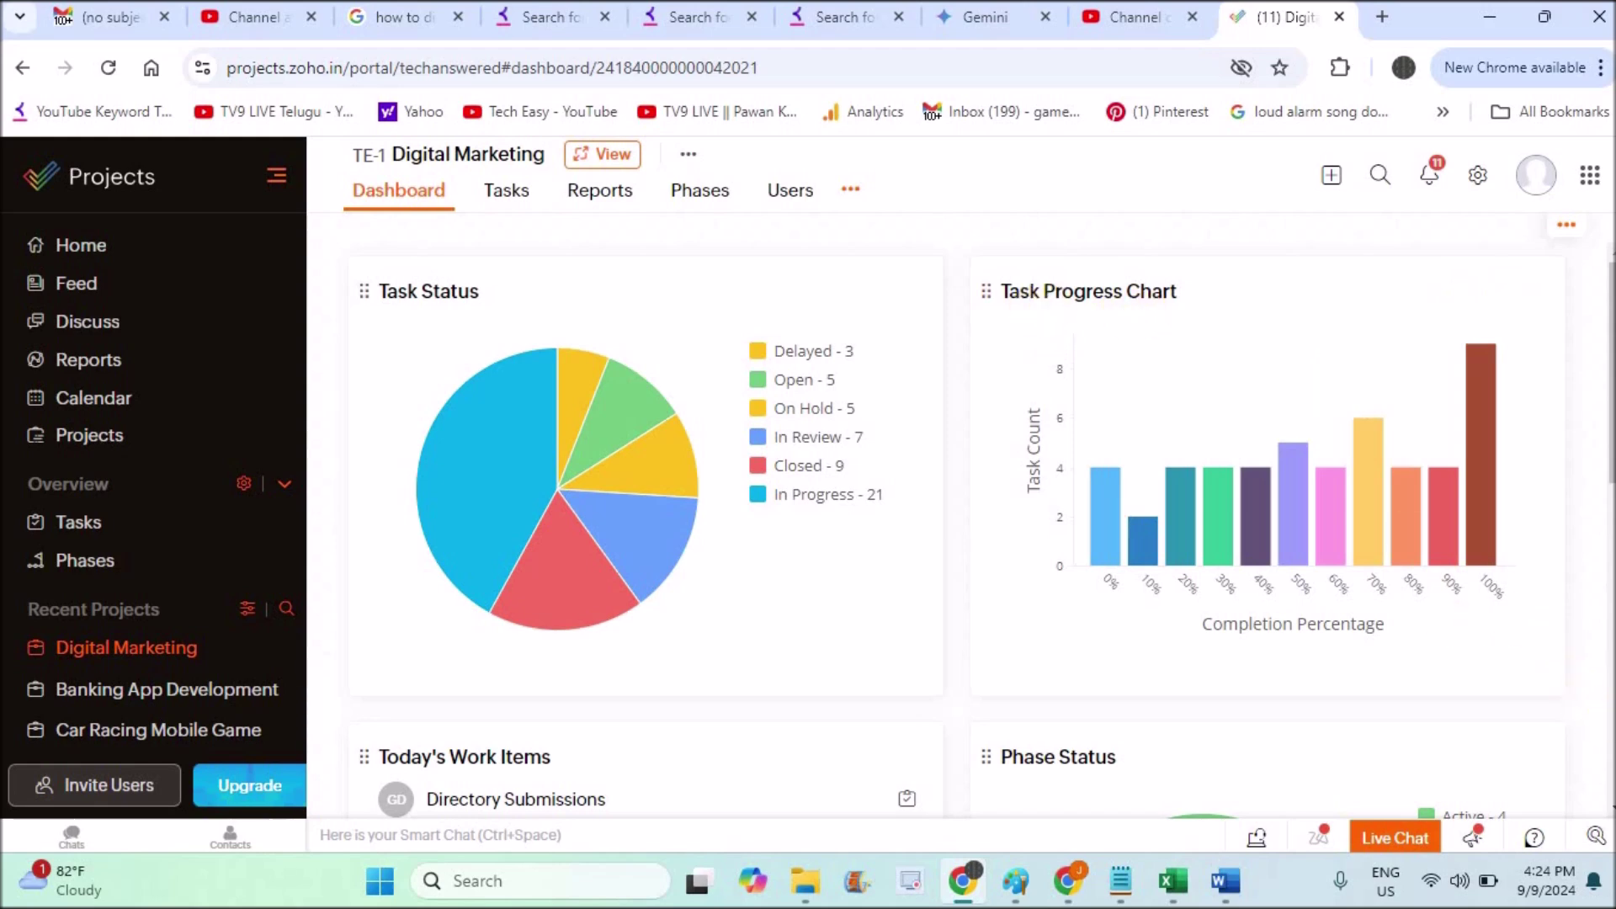
pyautogui.scroll(-10, 1609, 733)
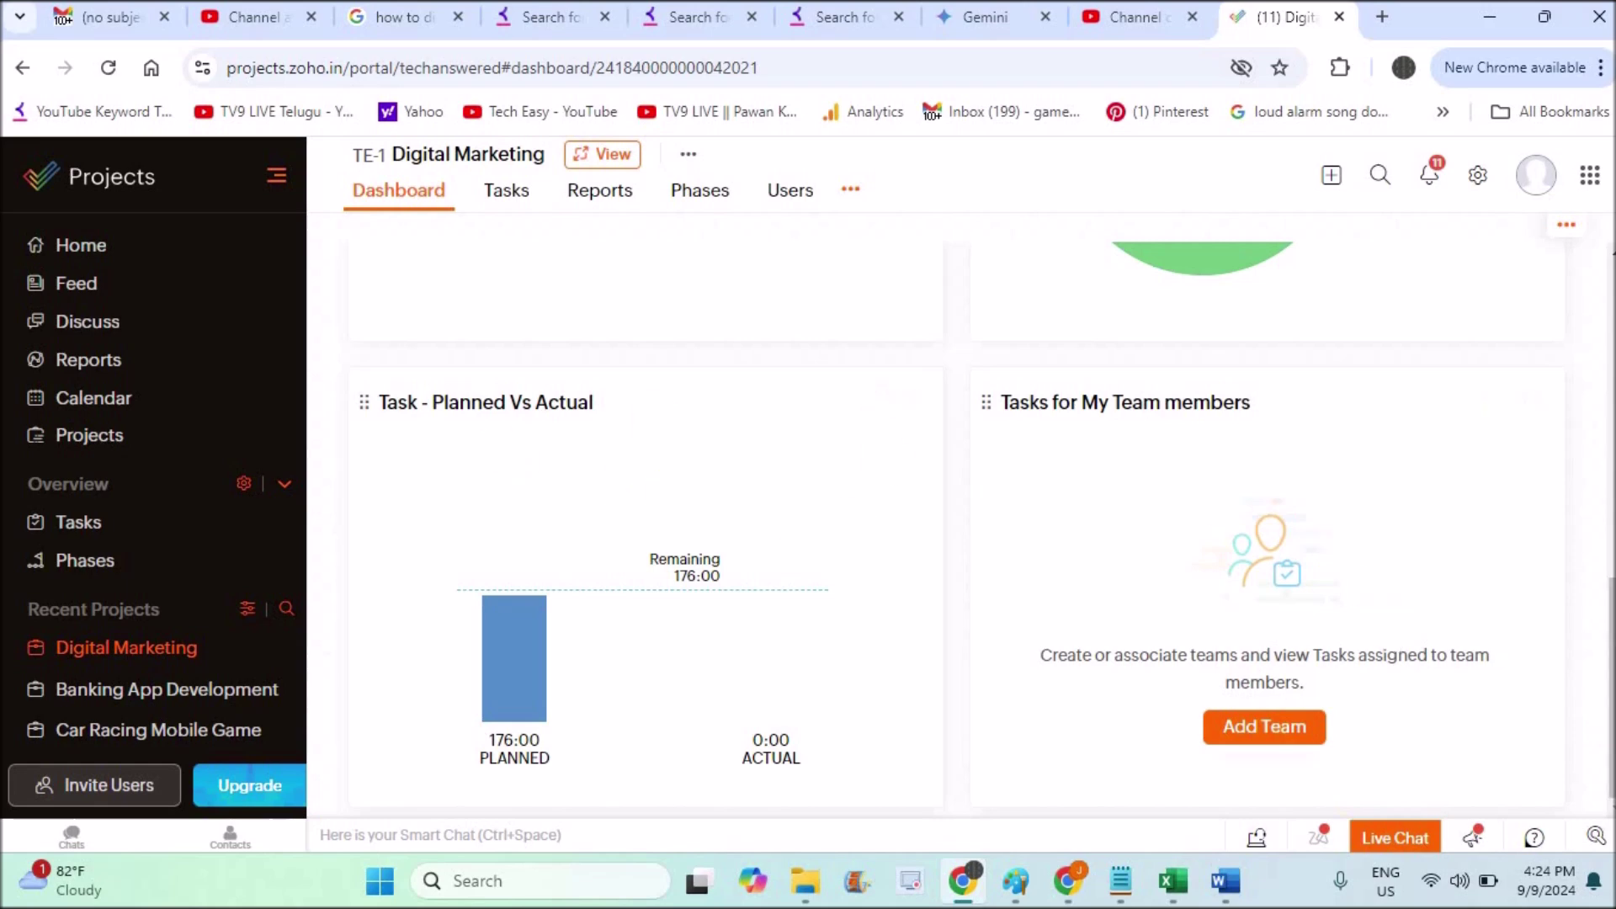
pyautogui.scroll(7, 1608, 505)
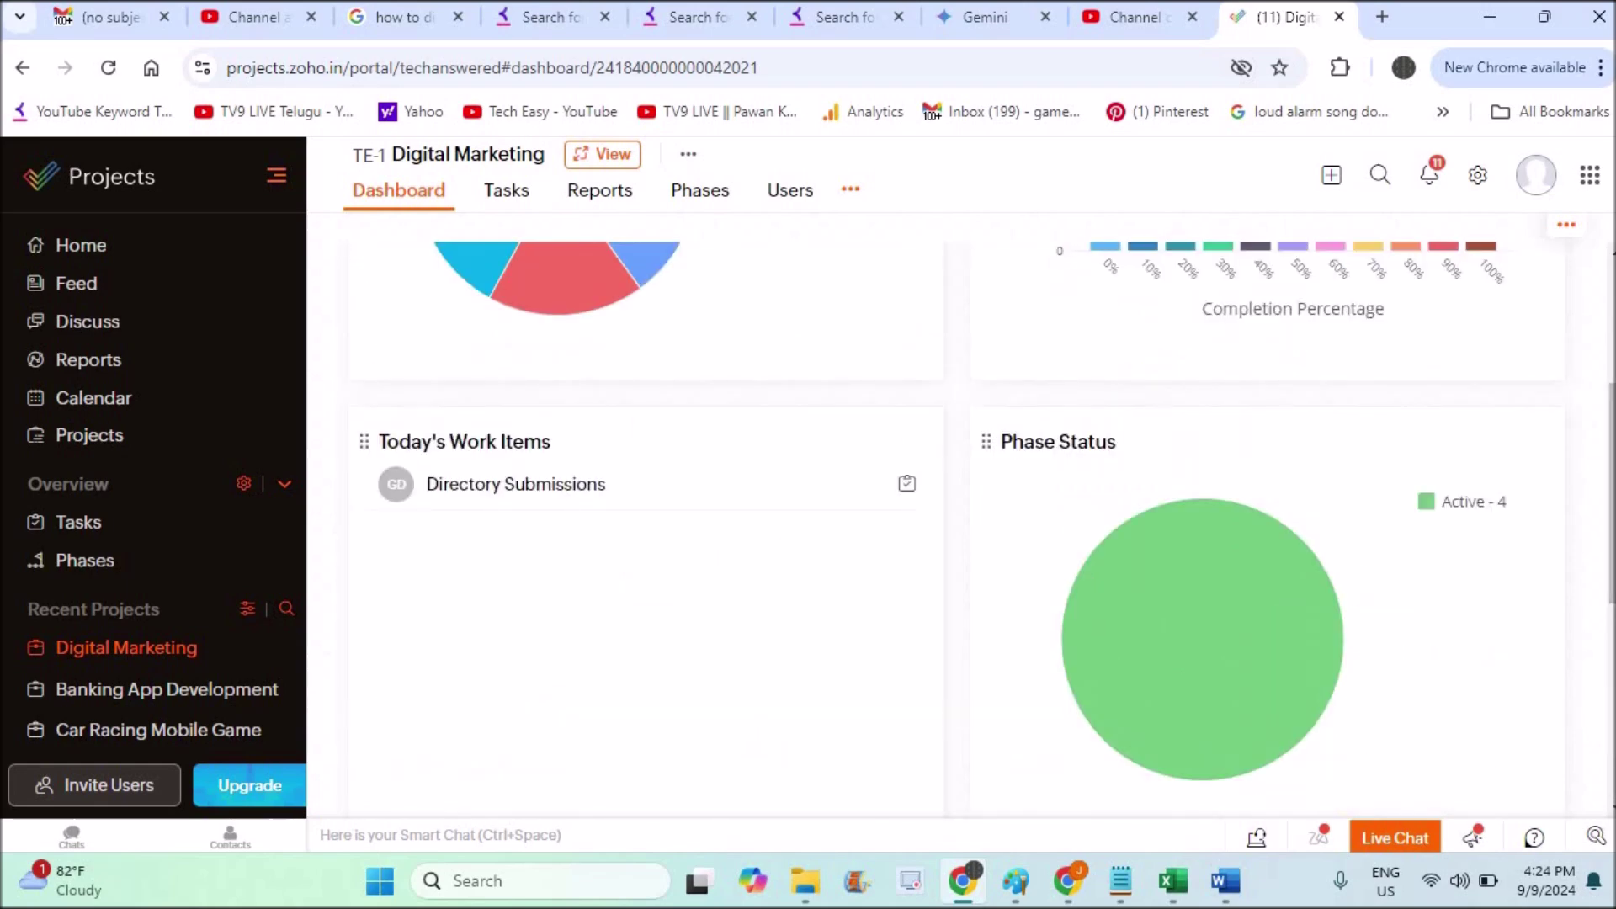
pyautogui.scroll(2, 1607, 323)
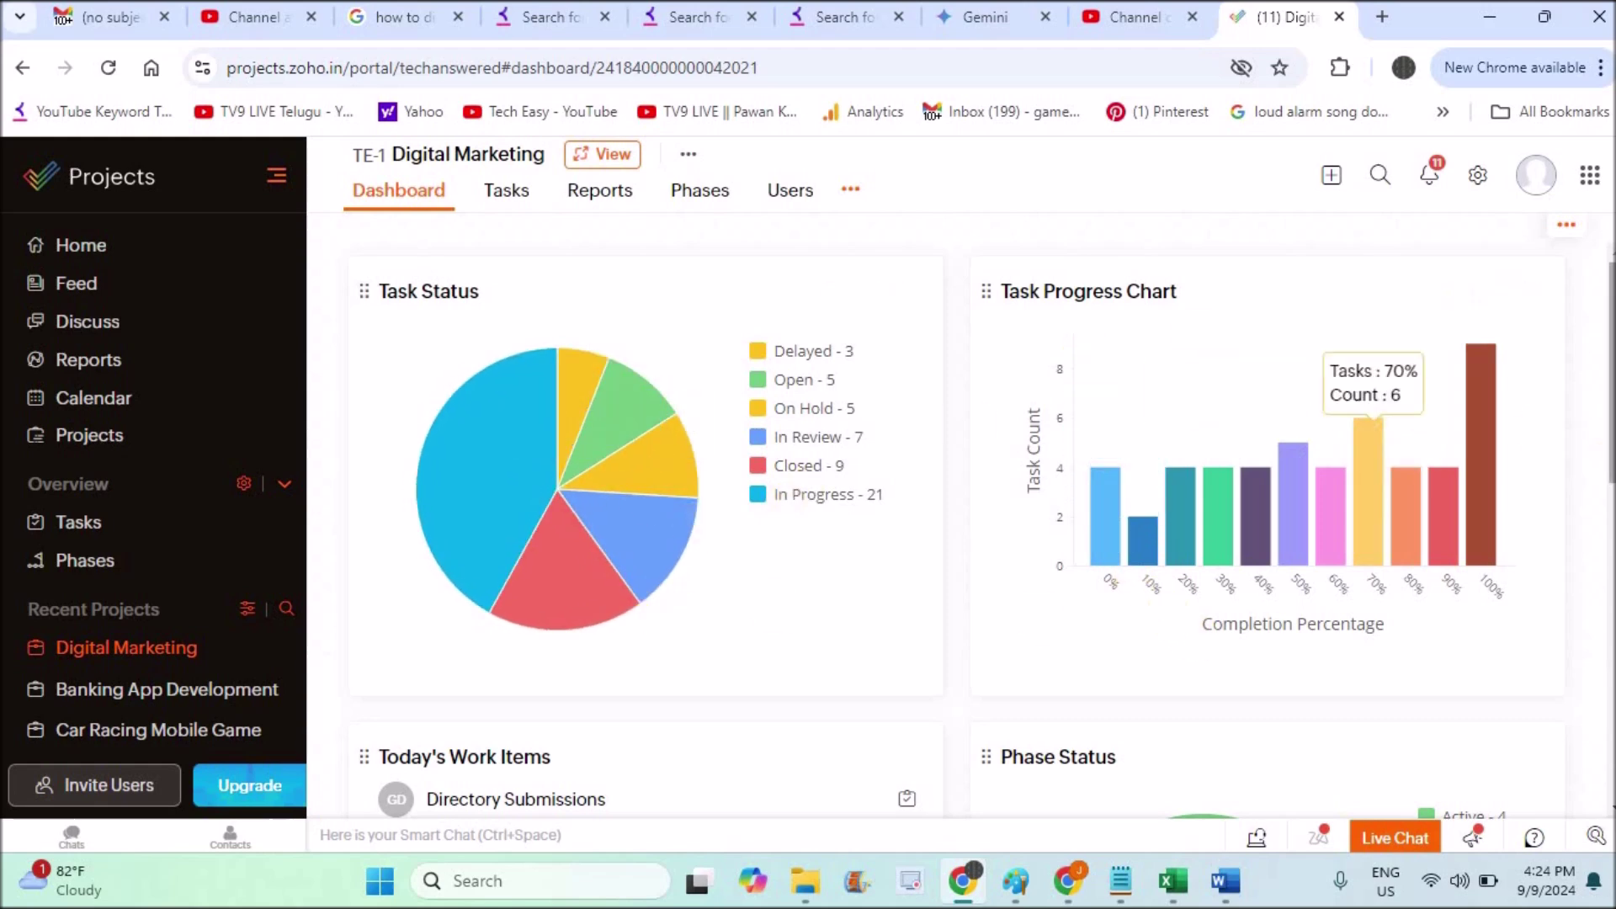
pyautogui.scroll(-1, 1610, 526)
pyautogui.scroll(-8, 1610, 526)
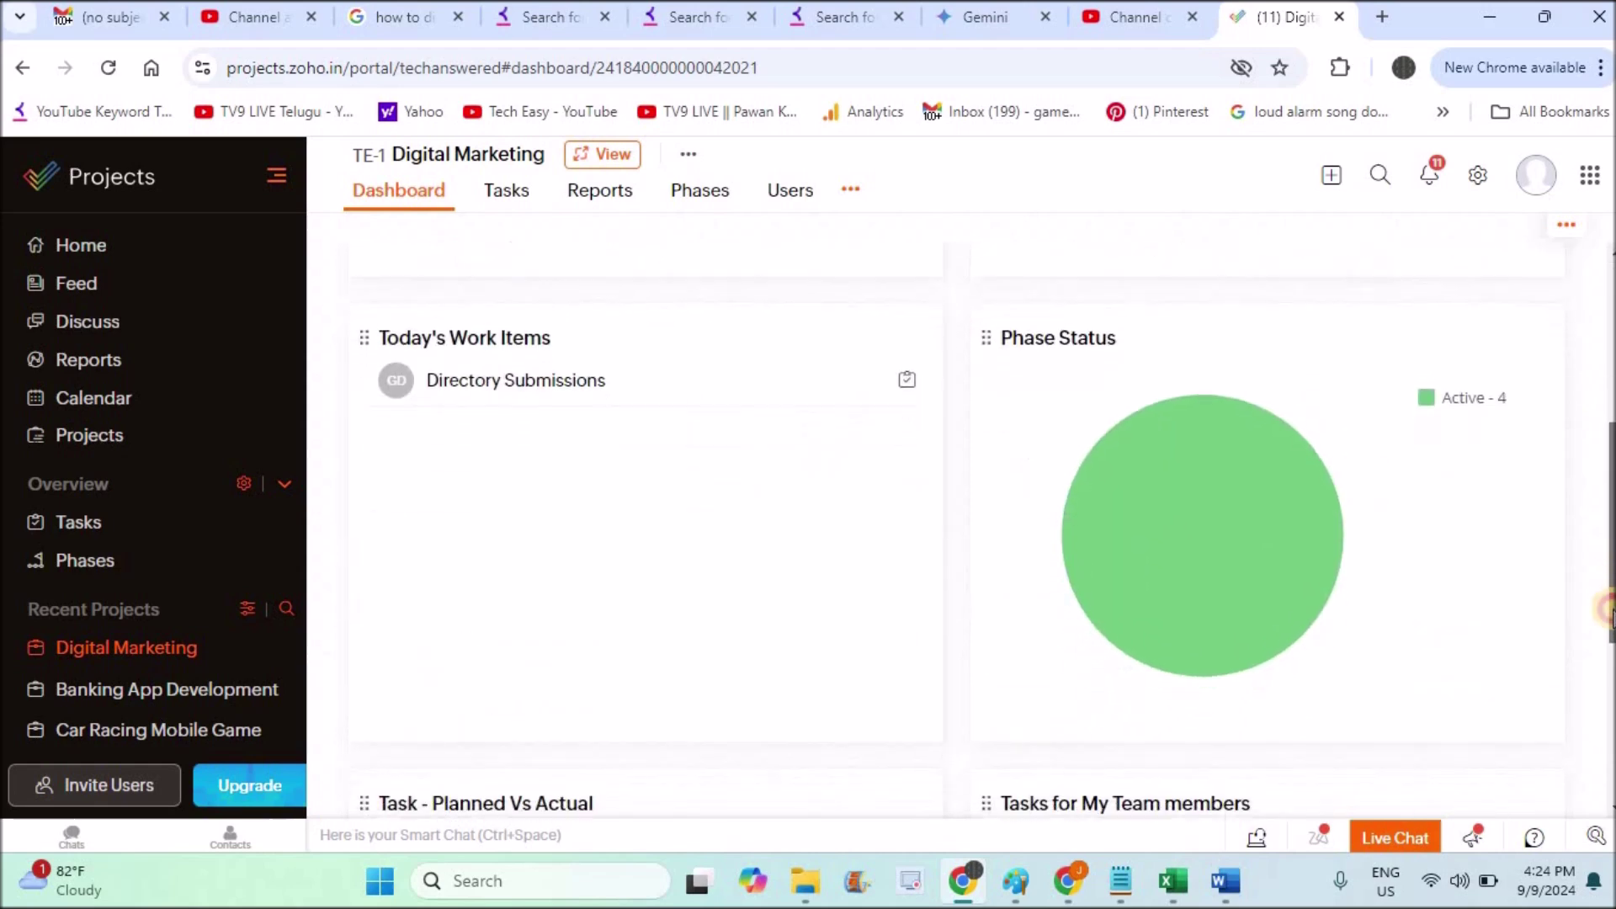
pyautogui.moveTo(1603, 526); pyautogui.dragTo(1599, 325)
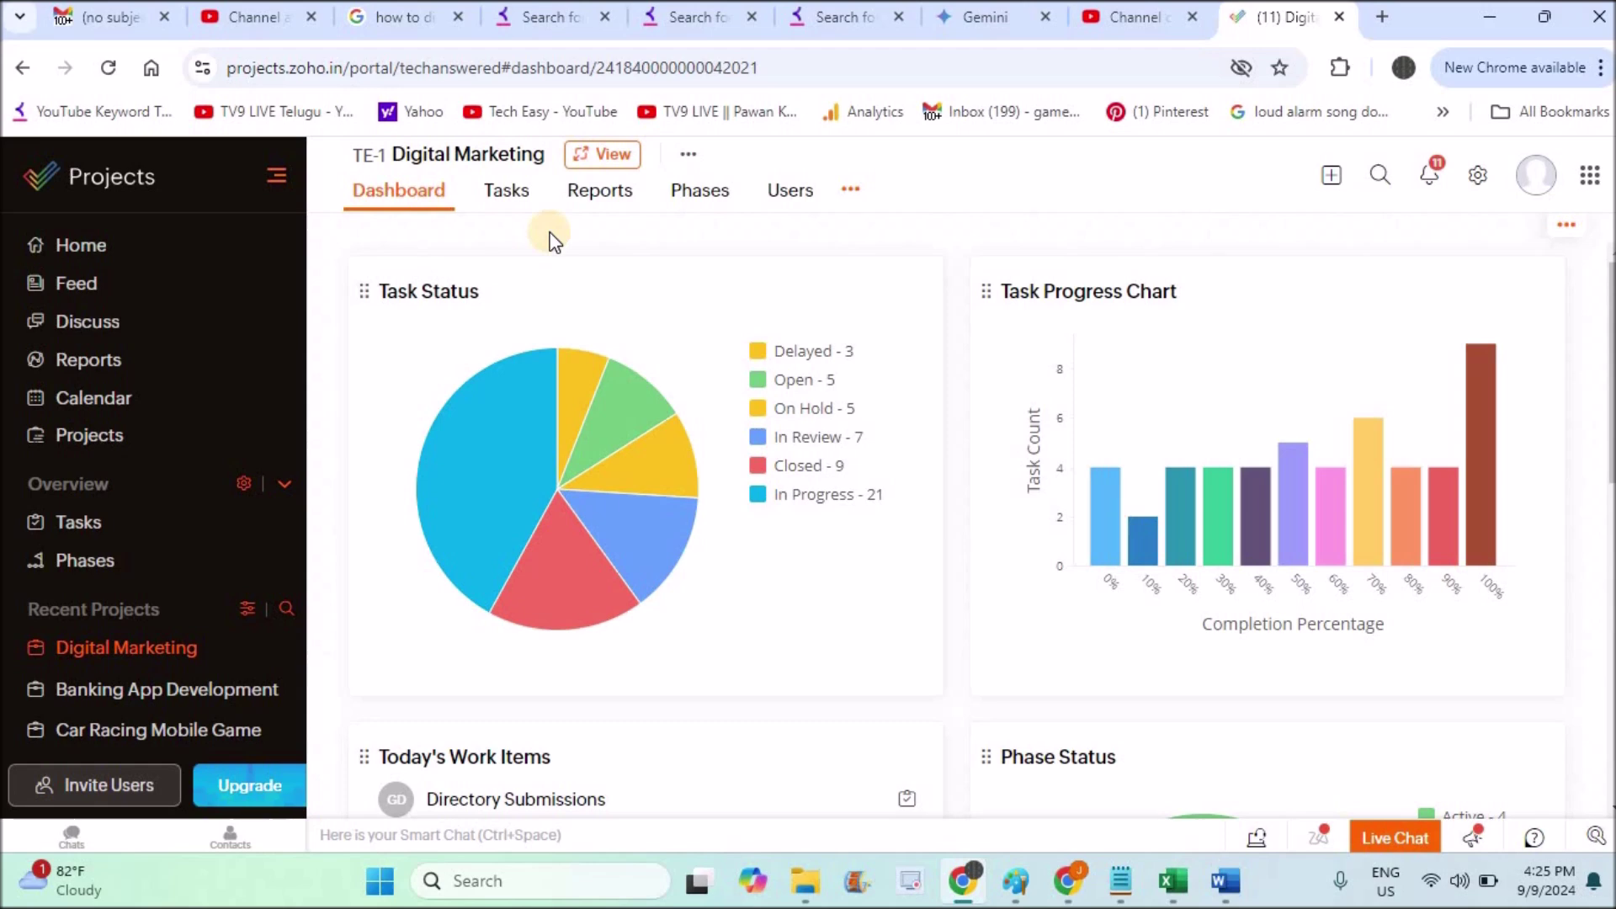
pyautogui.click(471, 463)
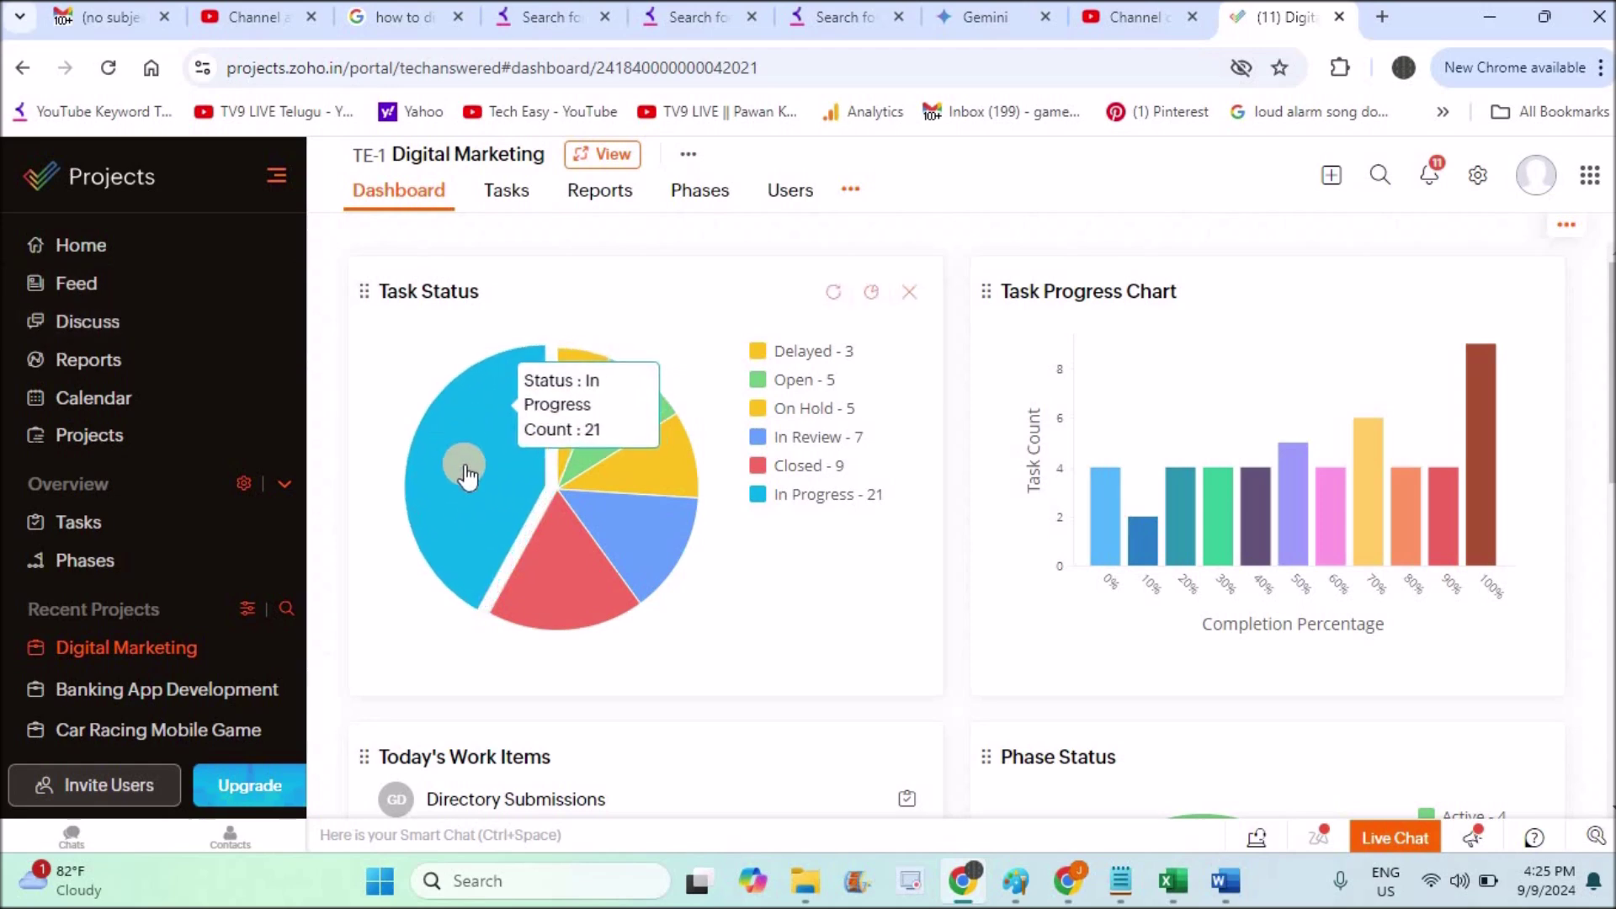
pyautogui.click(637, 546)
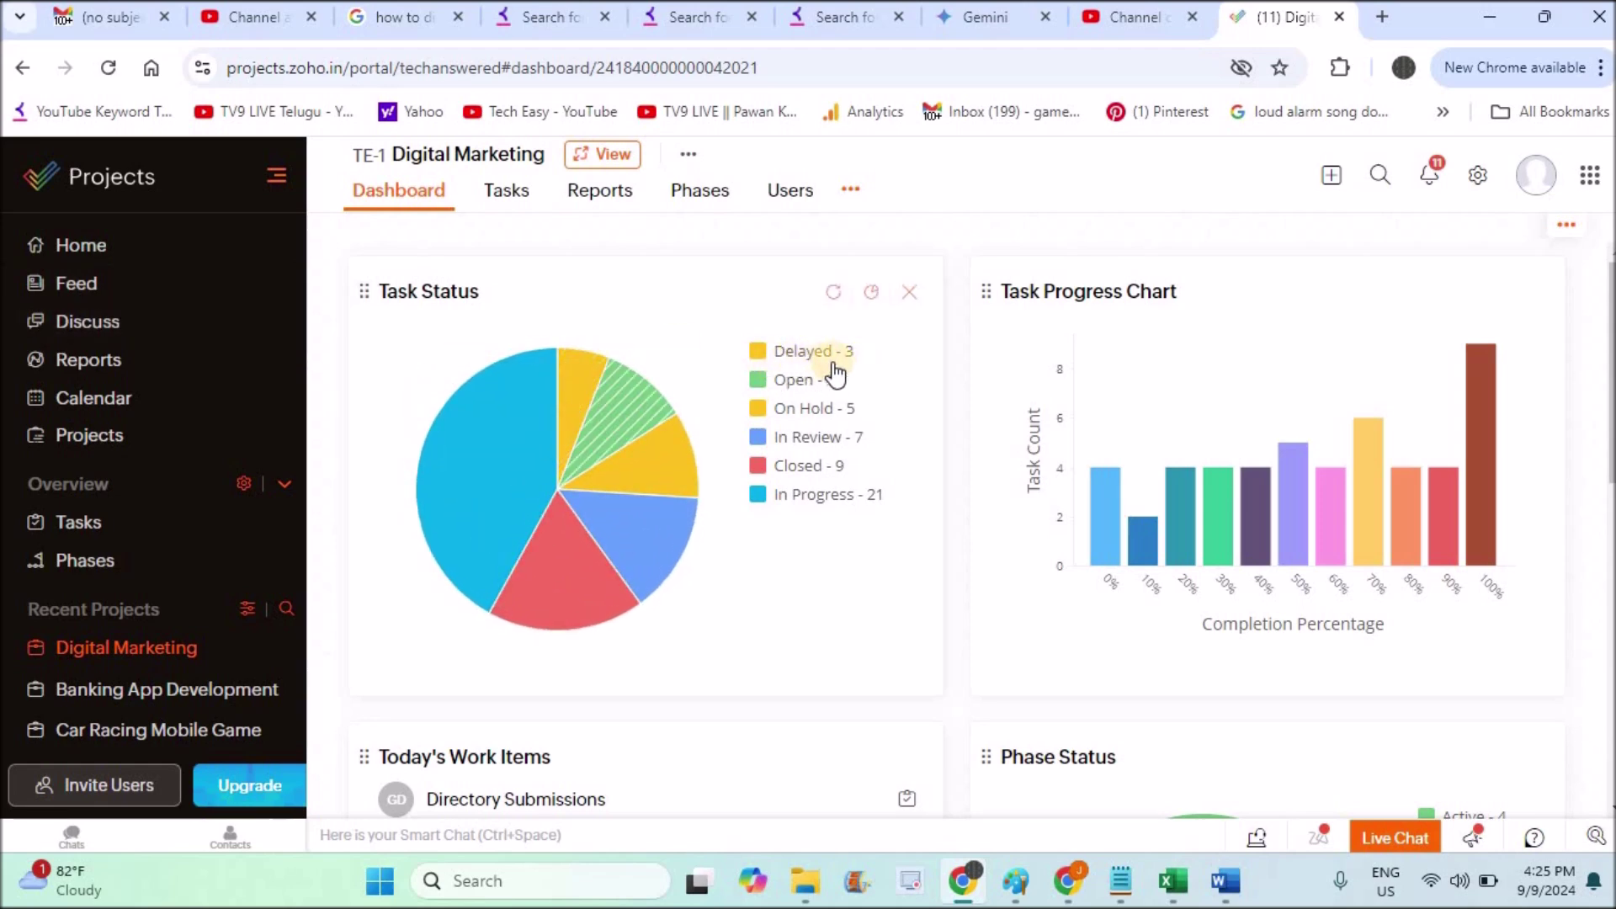
pyautogui.click(511, 200)
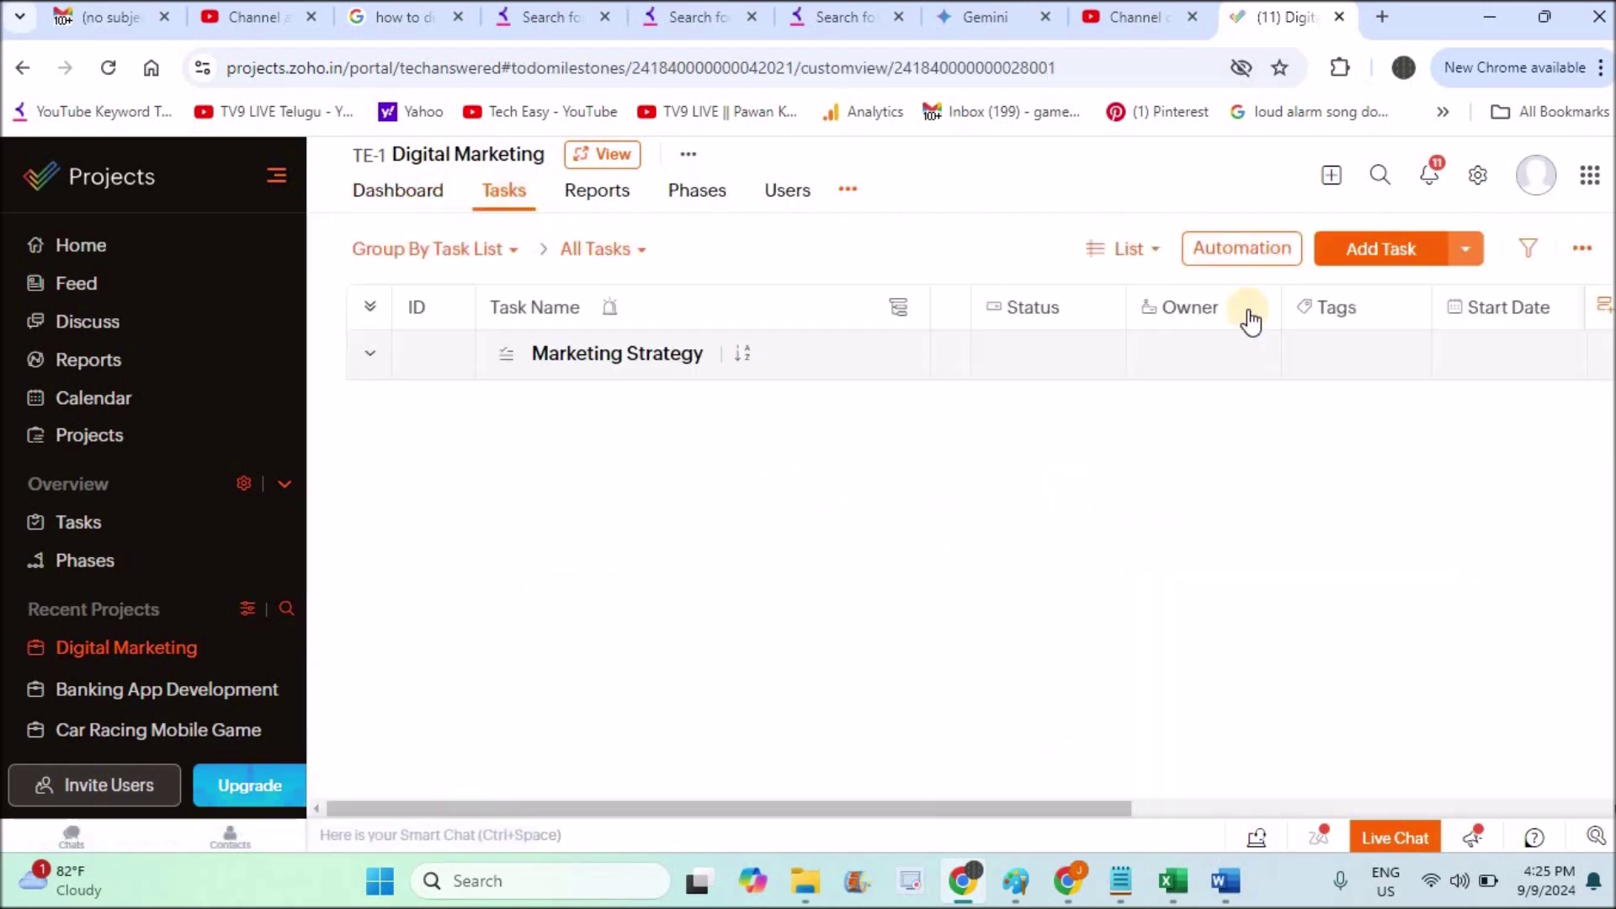
pyautogui.click(1399, 257)
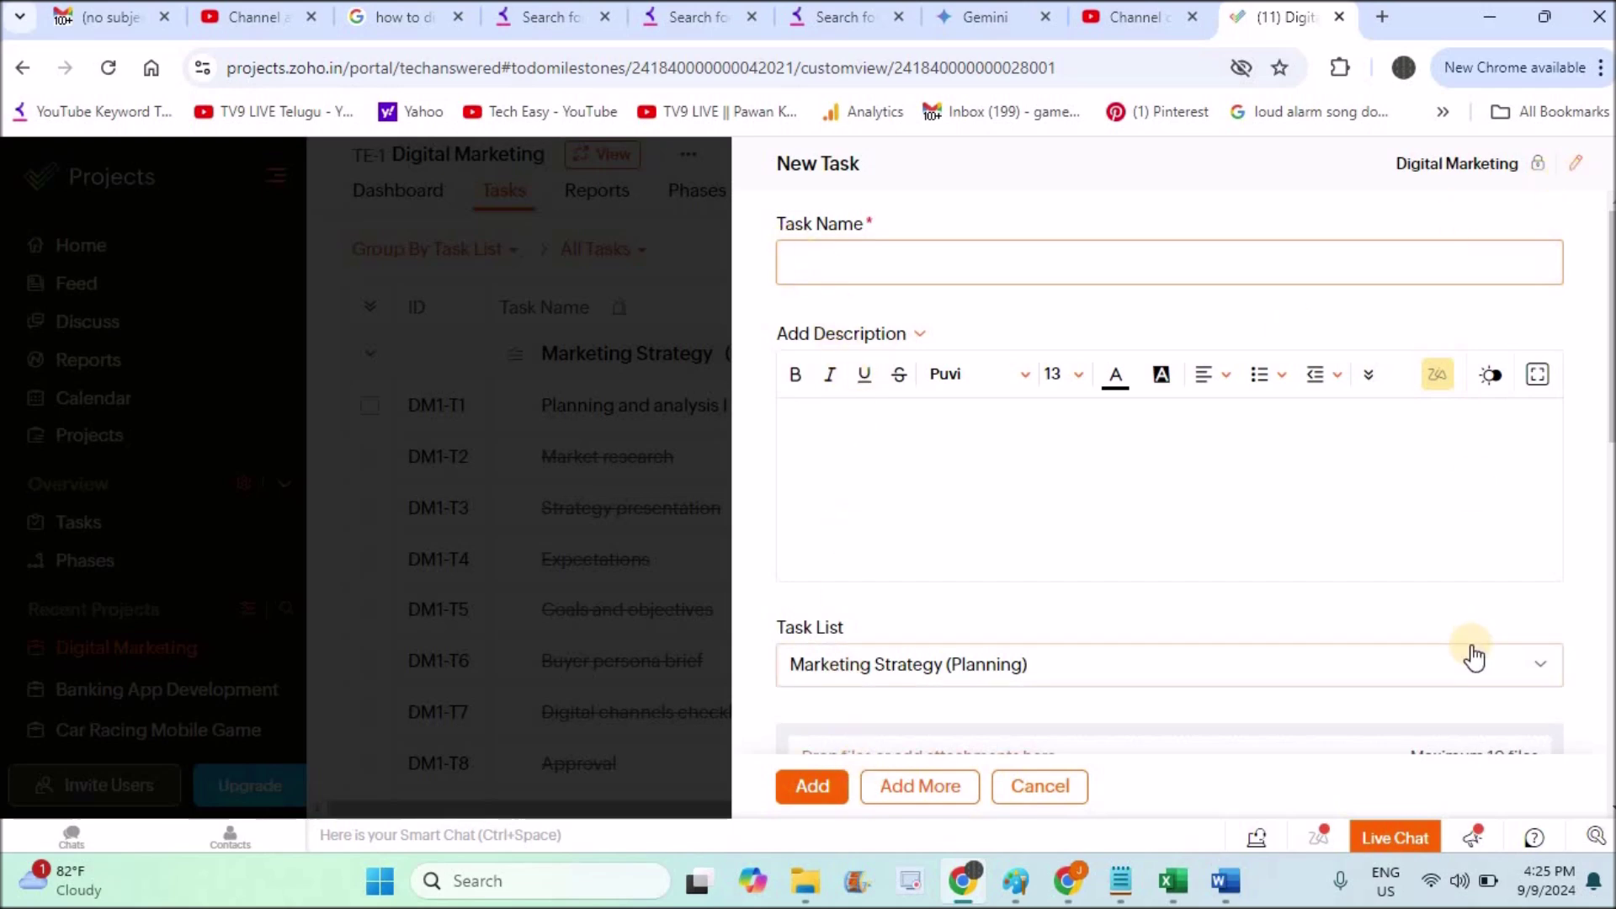
pyautogui.click(1031, 796)
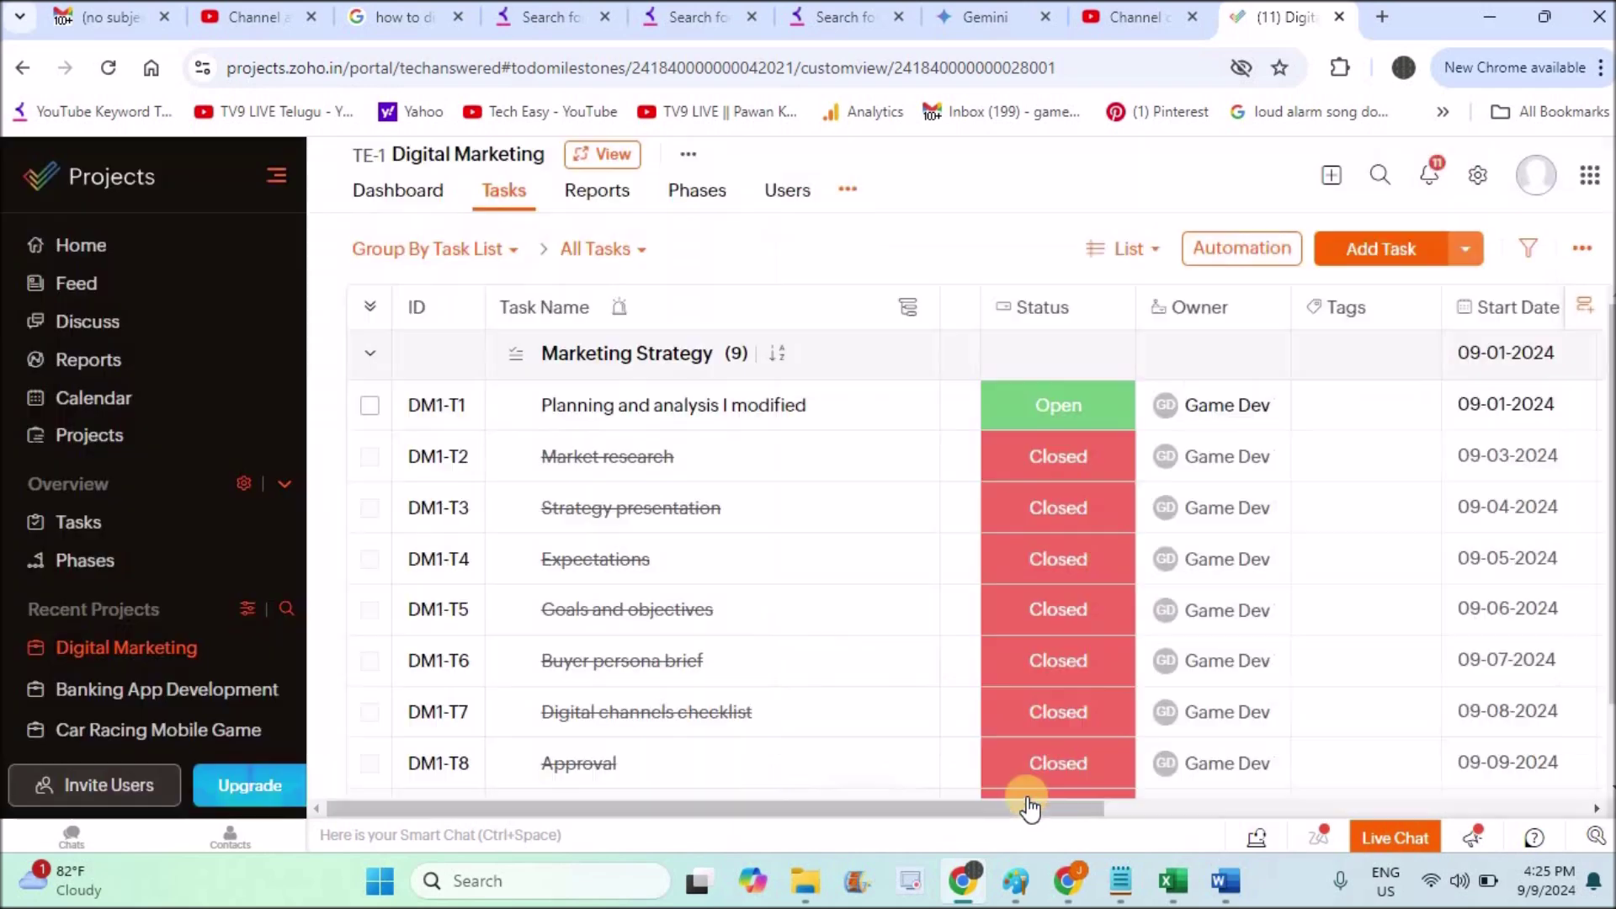
pyautogui.click(787, 194)
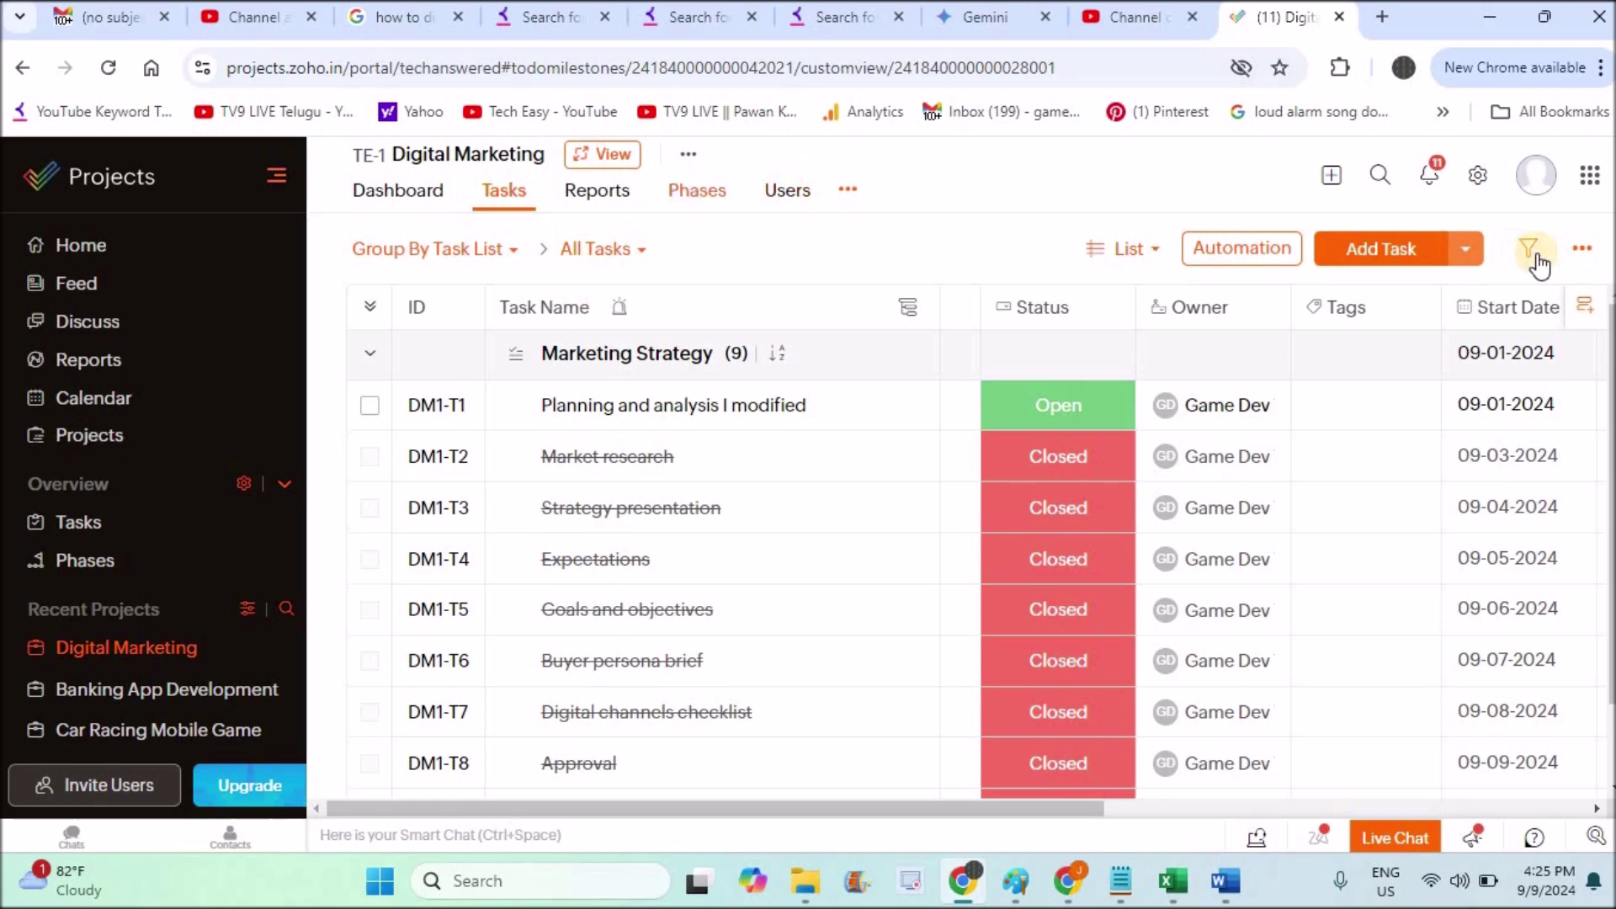
pyautogui.click(1368, 323)
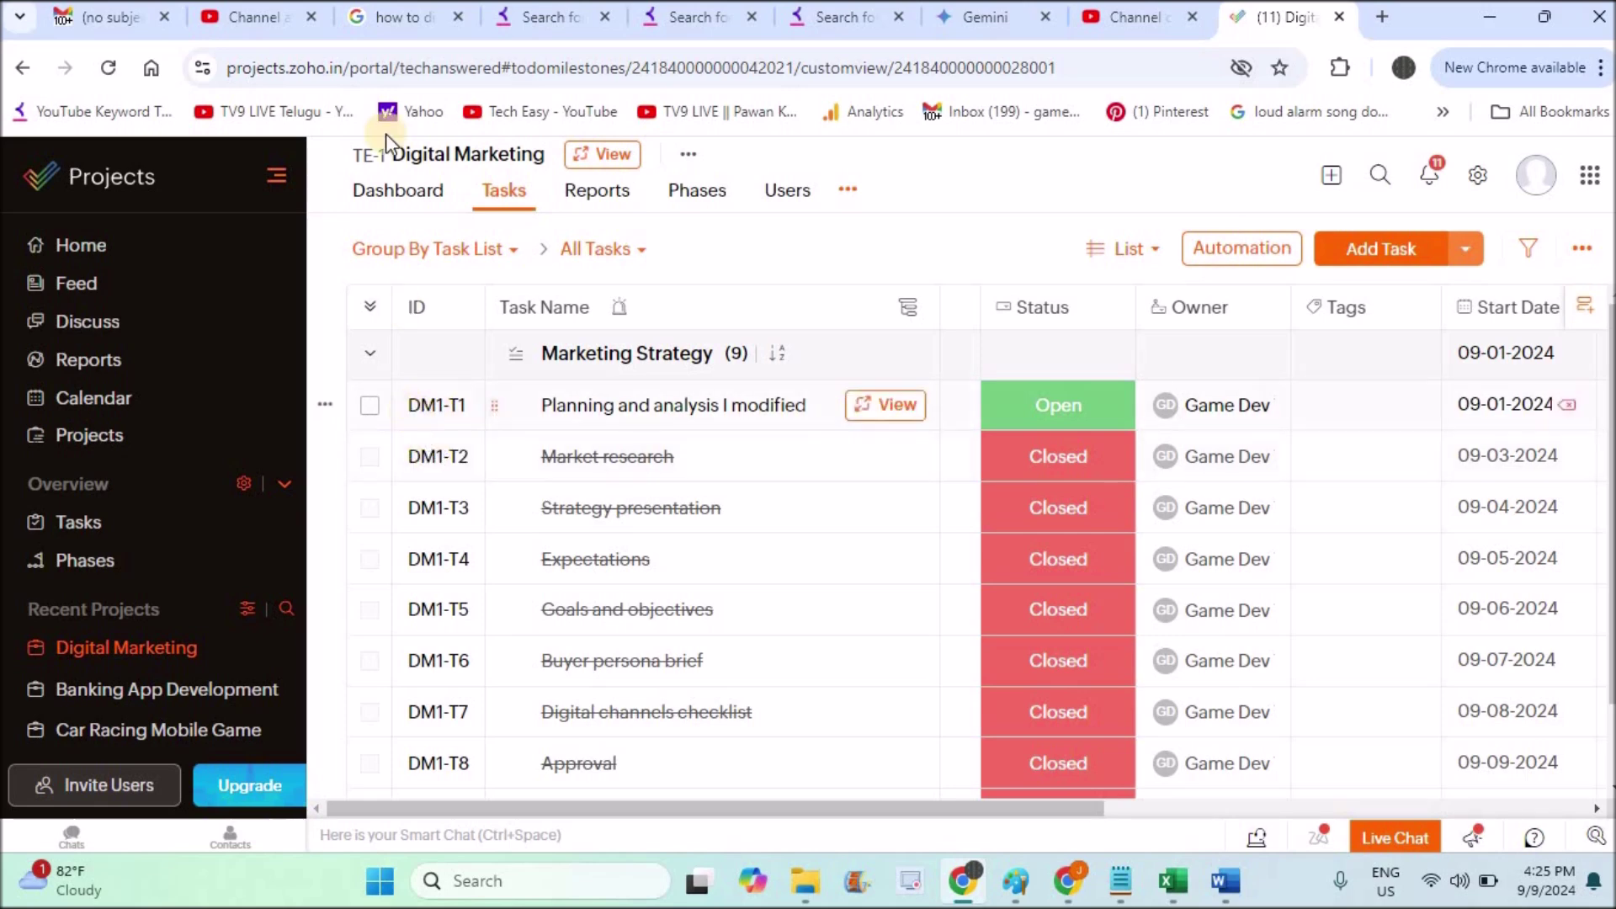
pyautogui.click(428, 248)
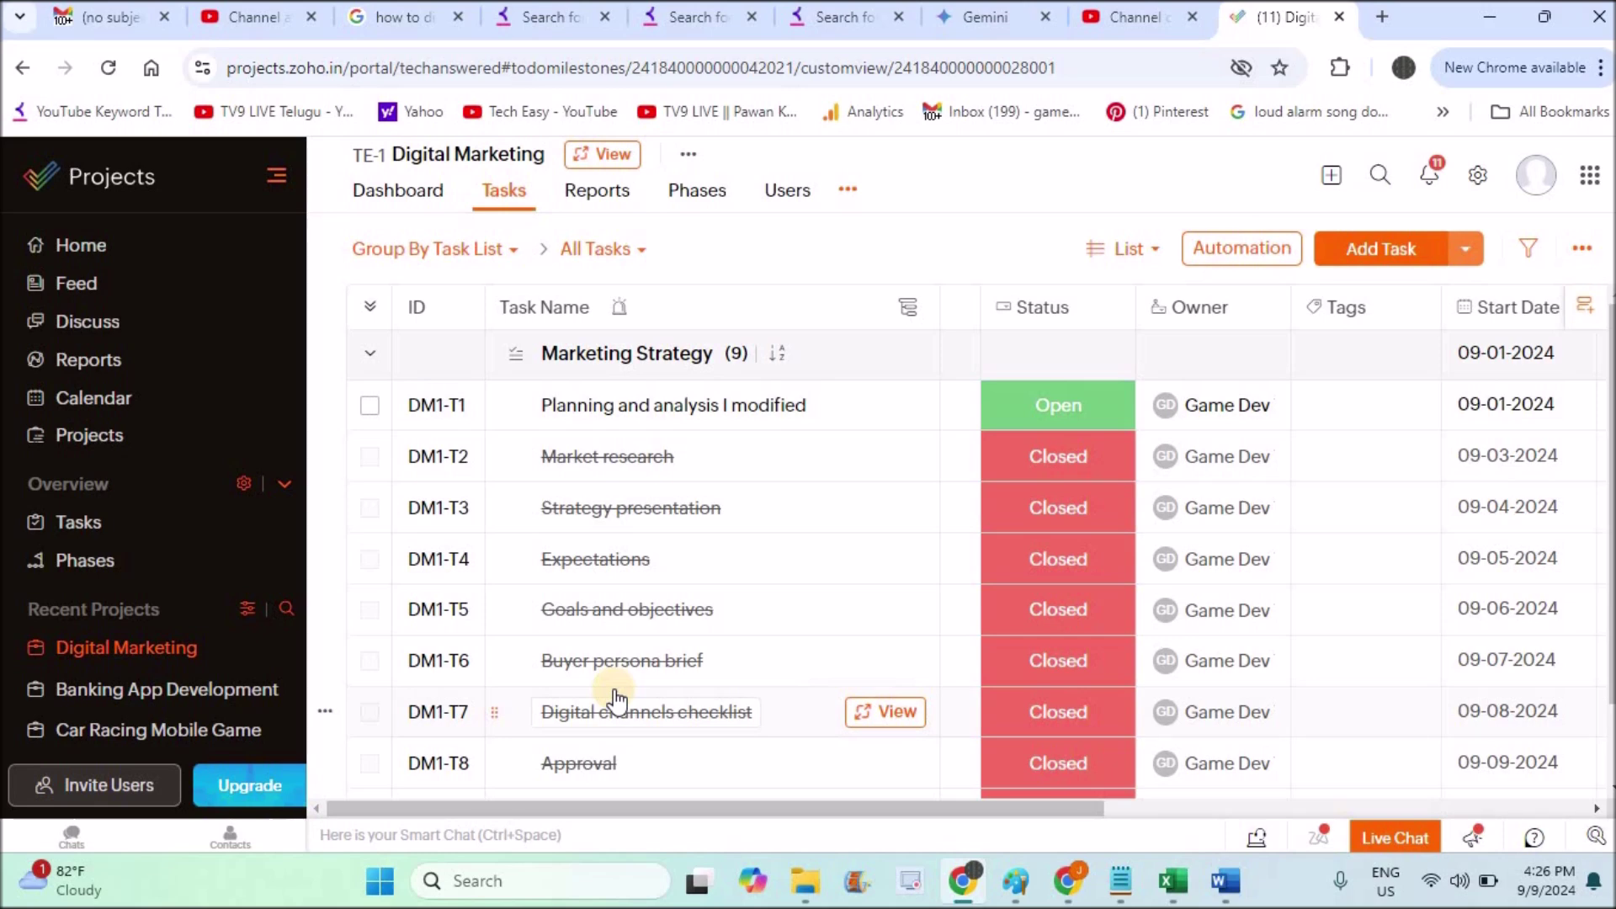
pyautogui.click(407, 194)
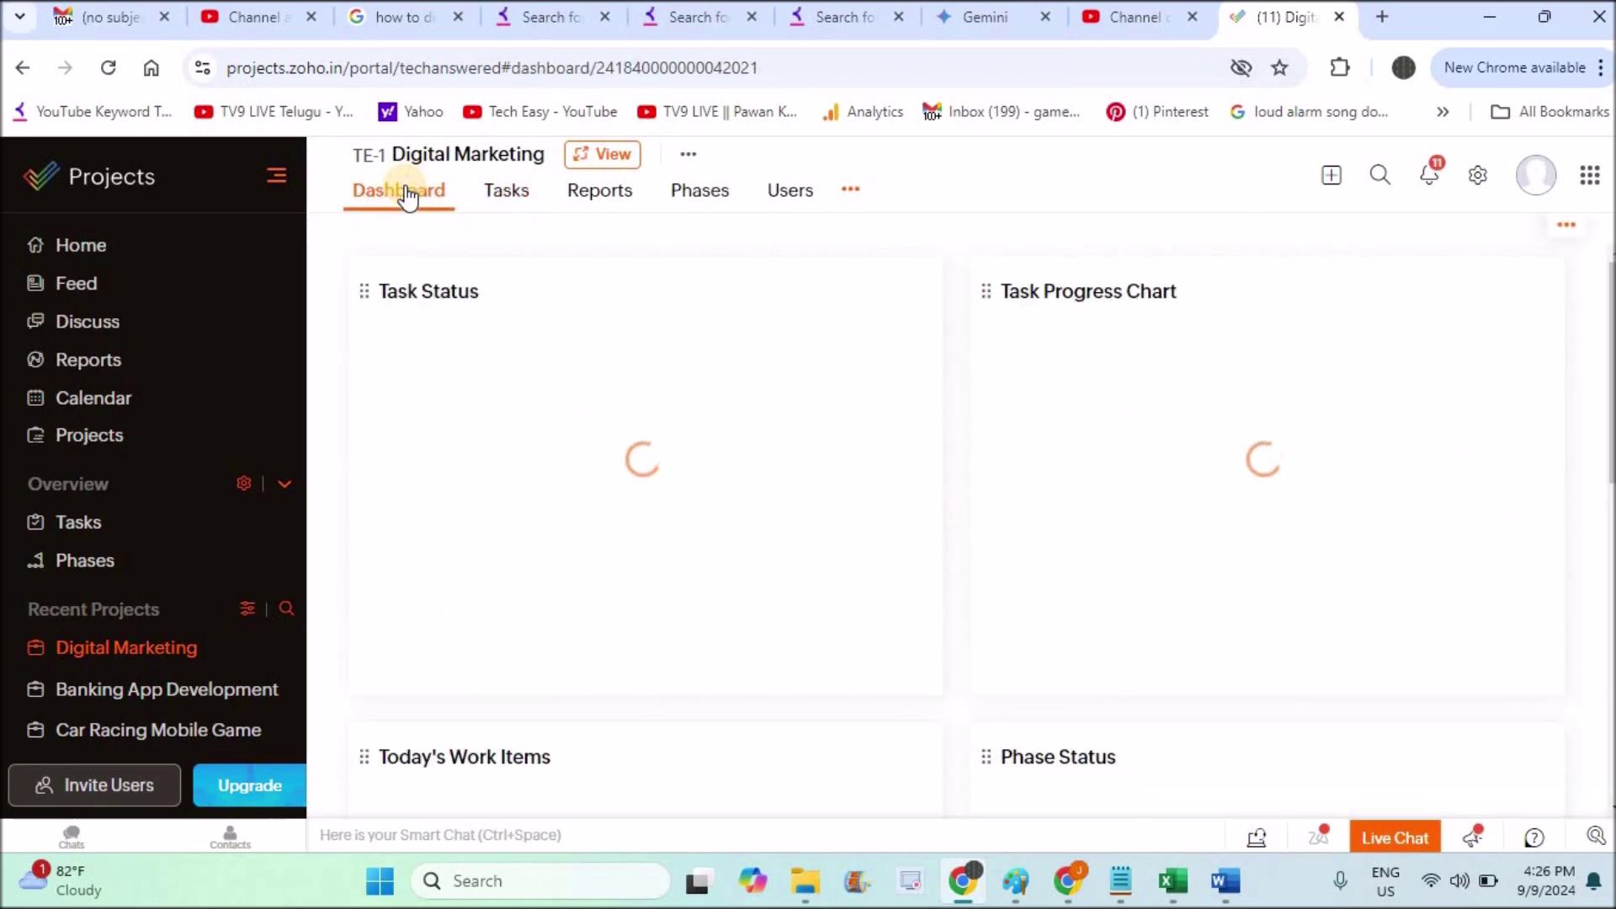
# Review the Duration, Priority and % Complete columns in the task list, then go to the Dashboard
pyautogui.click(519, 196)
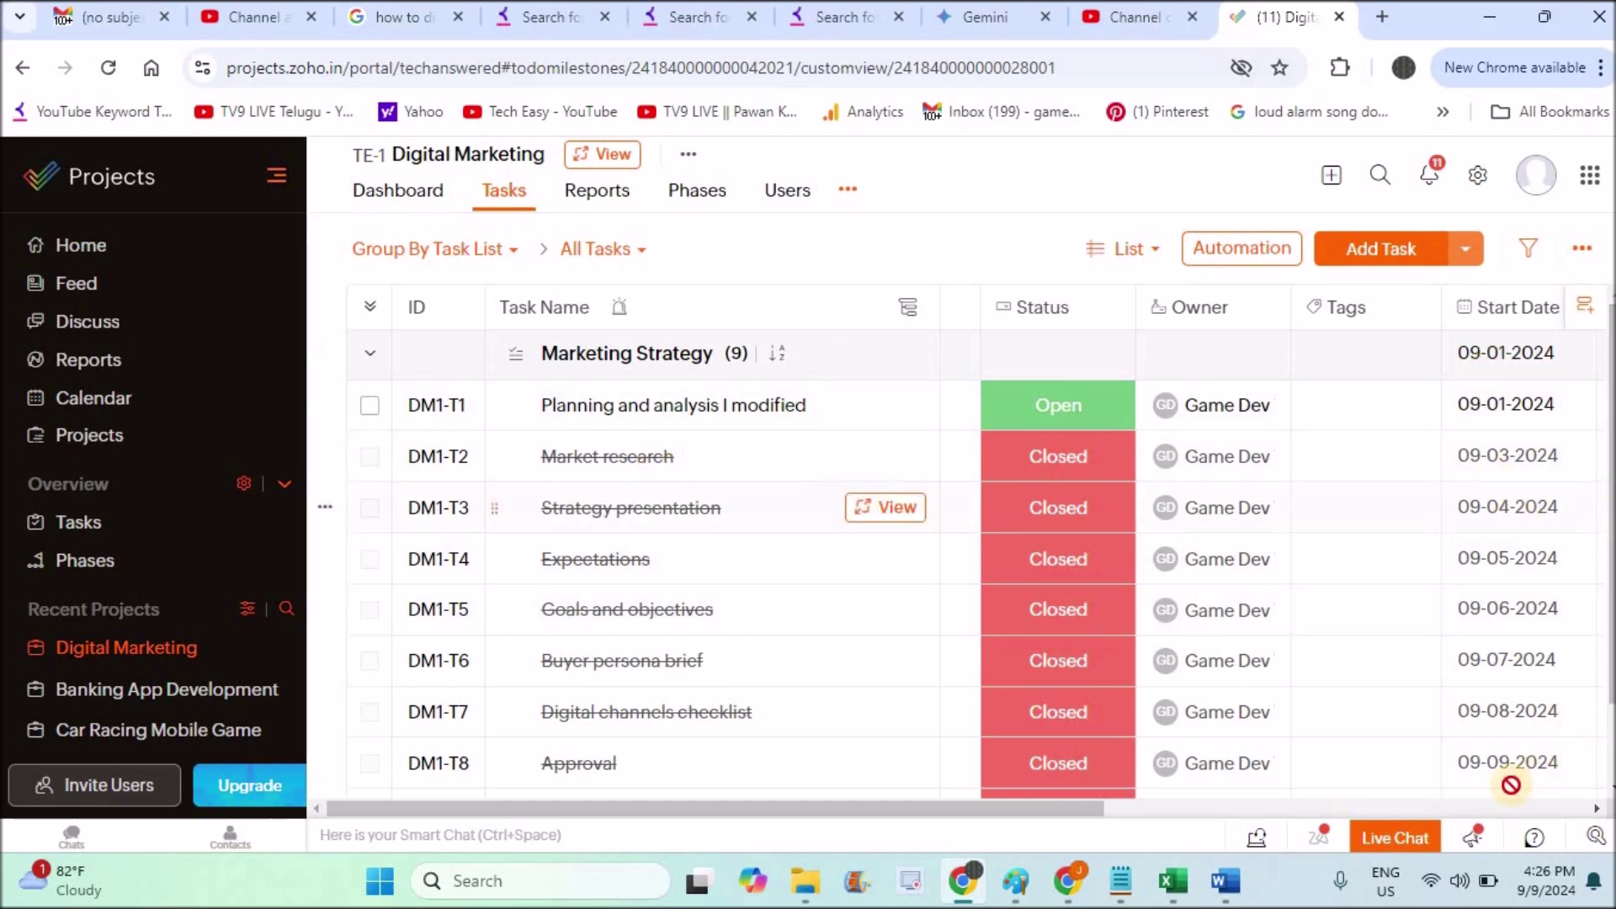
pyautogui.click(1483, 804)
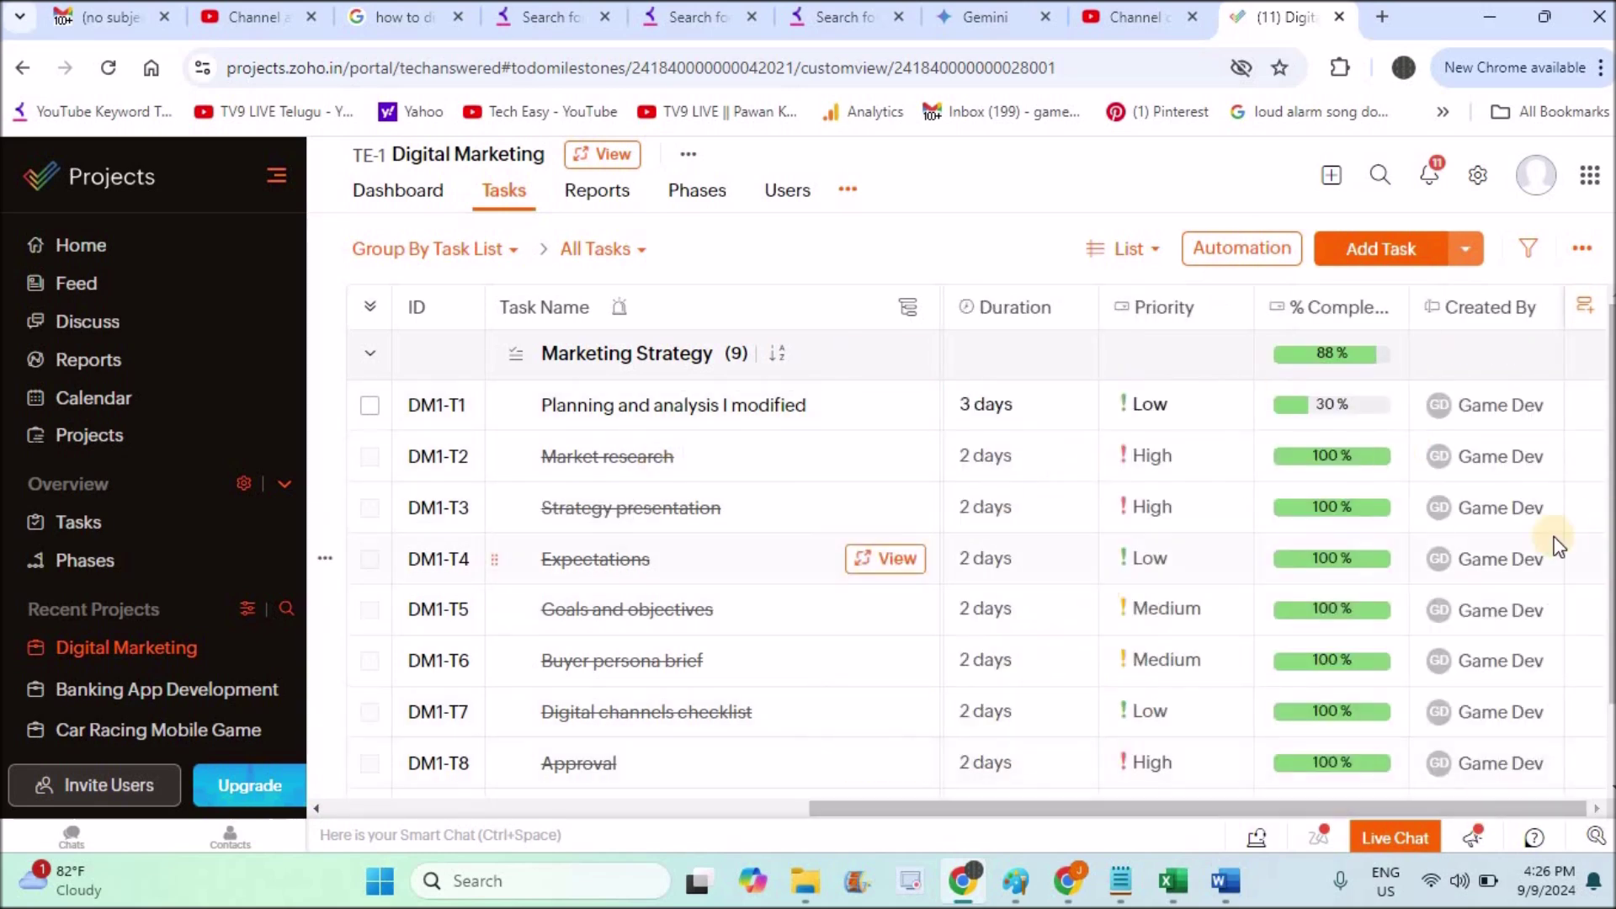
pyautogui.click(400, 195)
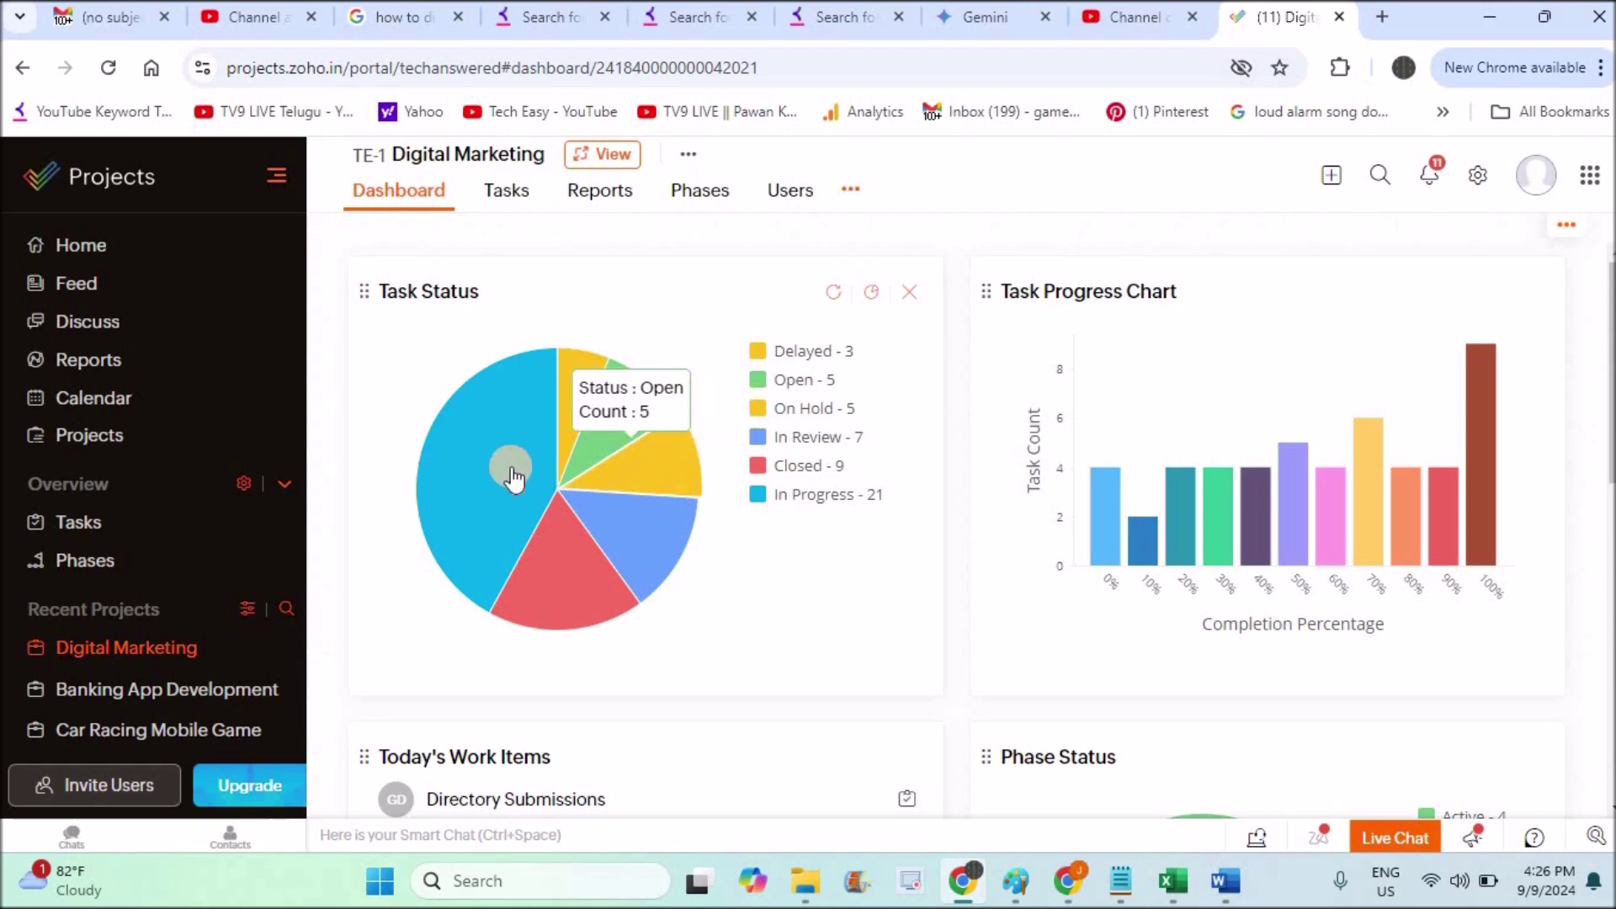
# Check the Task Status pie: 21 In Progress, 9 Closed, 7 In Review, 5 On Hold, 5 Open, 3 Delayed
pyautogui.moveTo(491, 466)
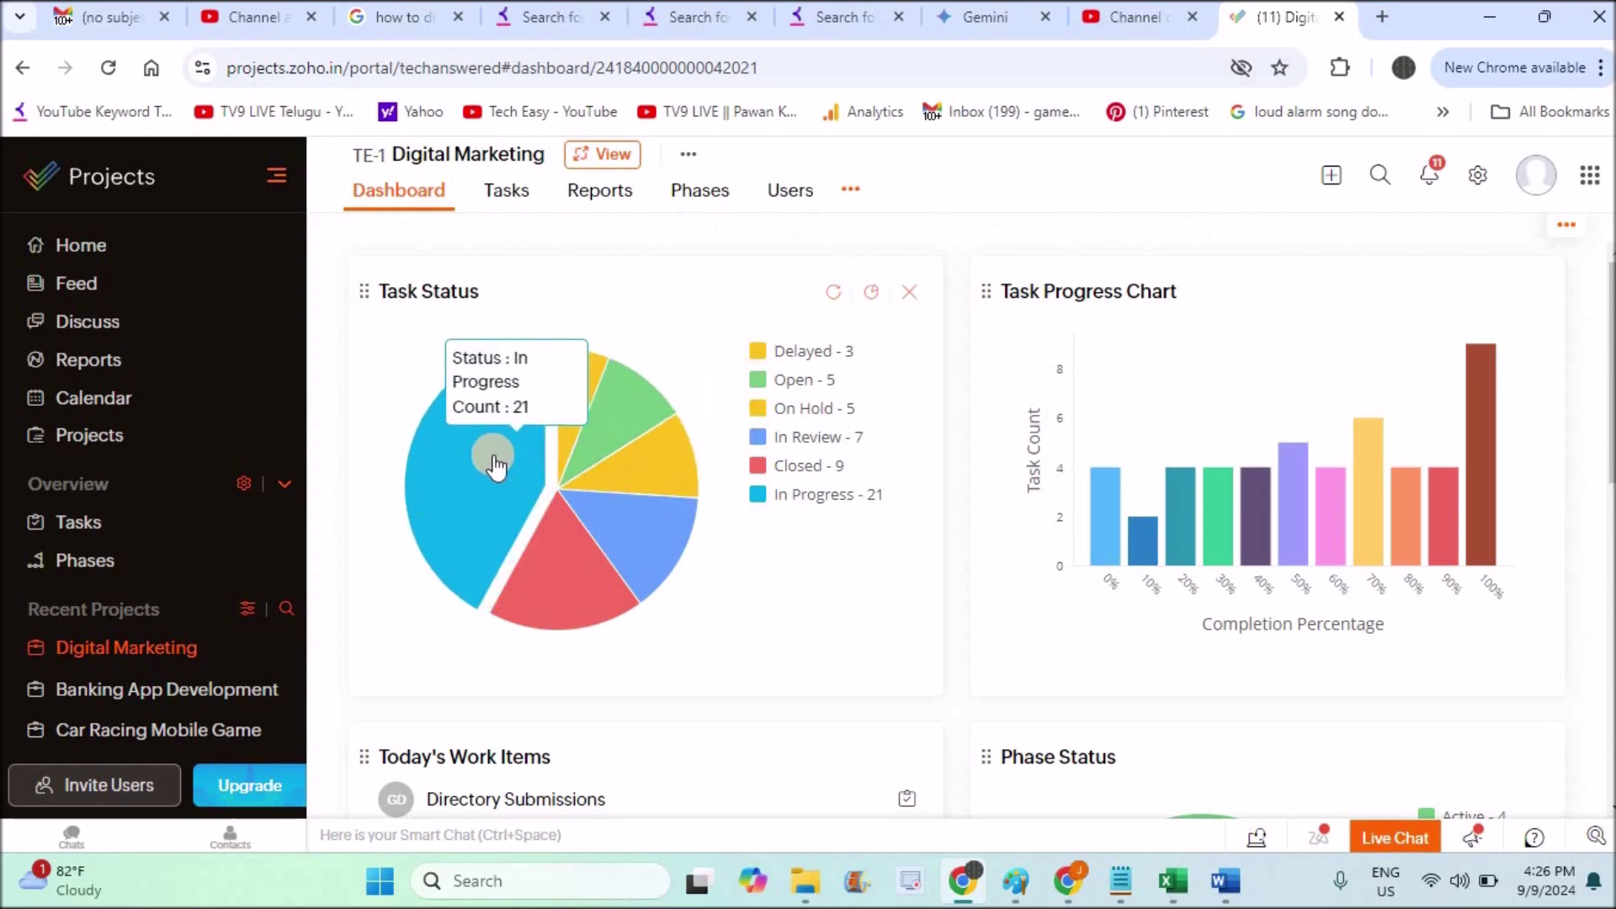
# Hide the Delayed slice from the Task Status pie and open the dashboard's options menu
pyautogui.click(820, 363)
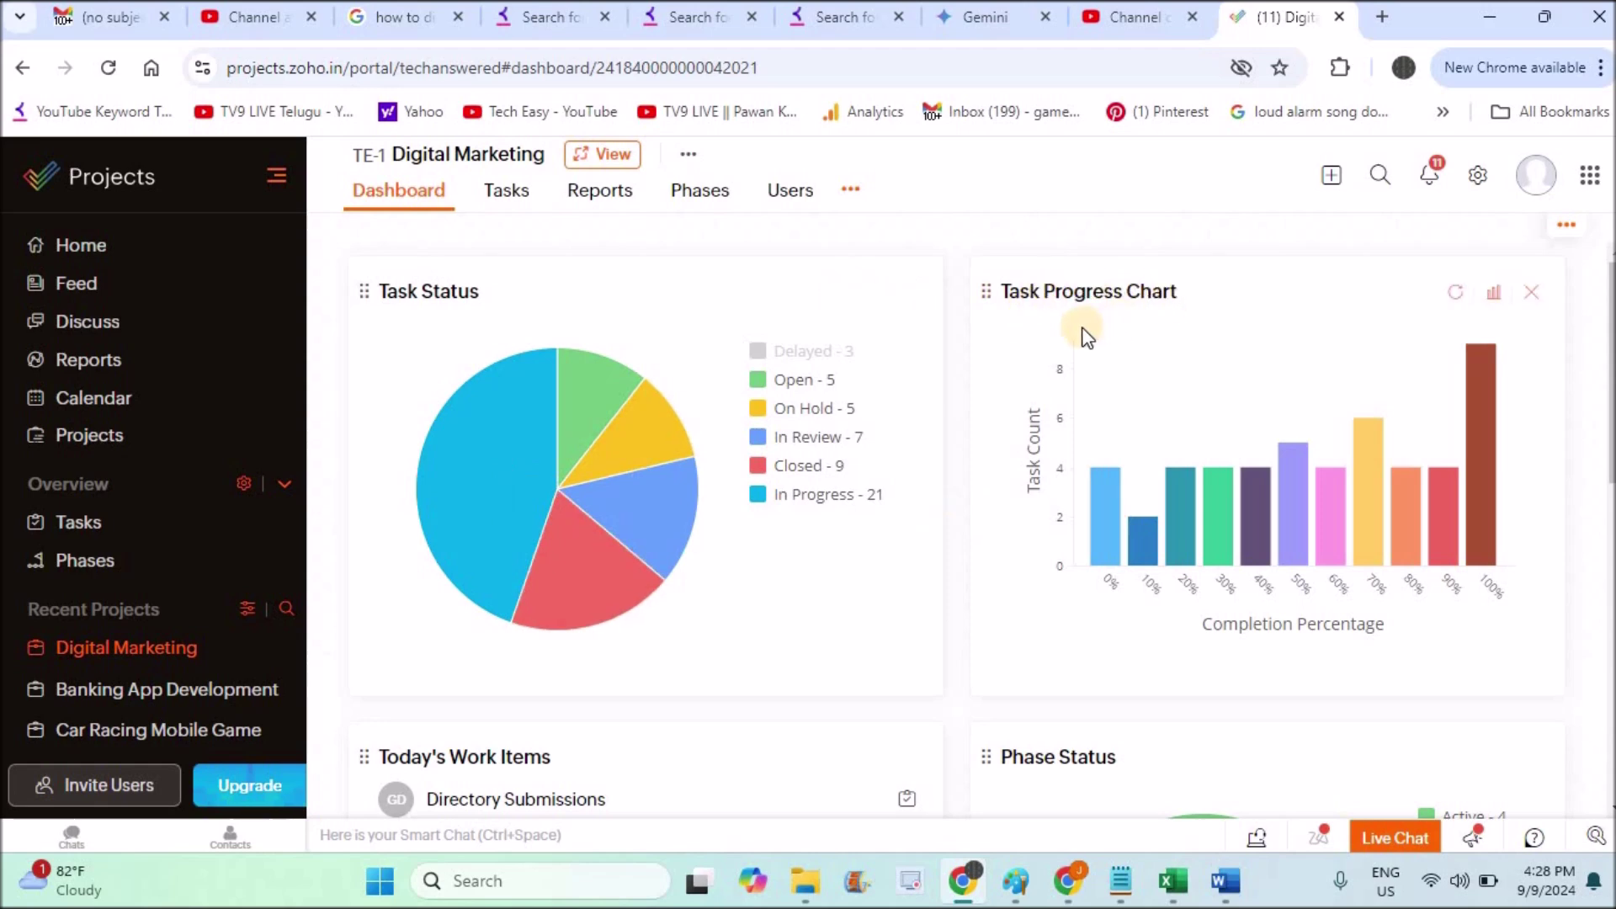
pyautogui.click(1566, 229)
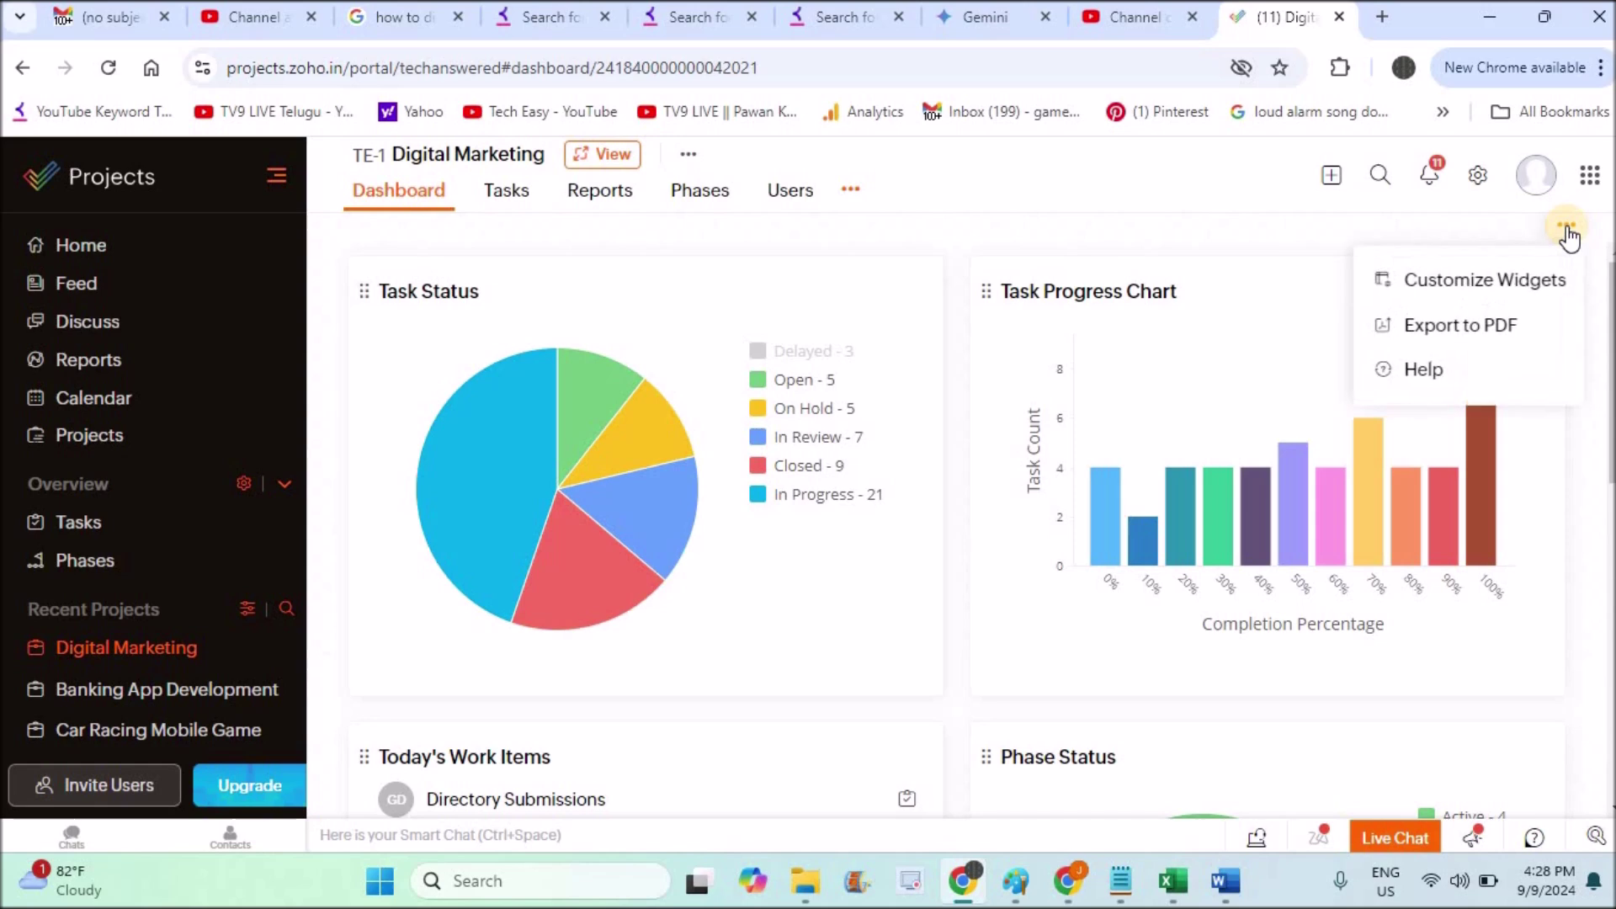
# Turn on the Upcoming Events widget in Customize Widgets and save the widget selection
pyautogui.click(1506, 286)
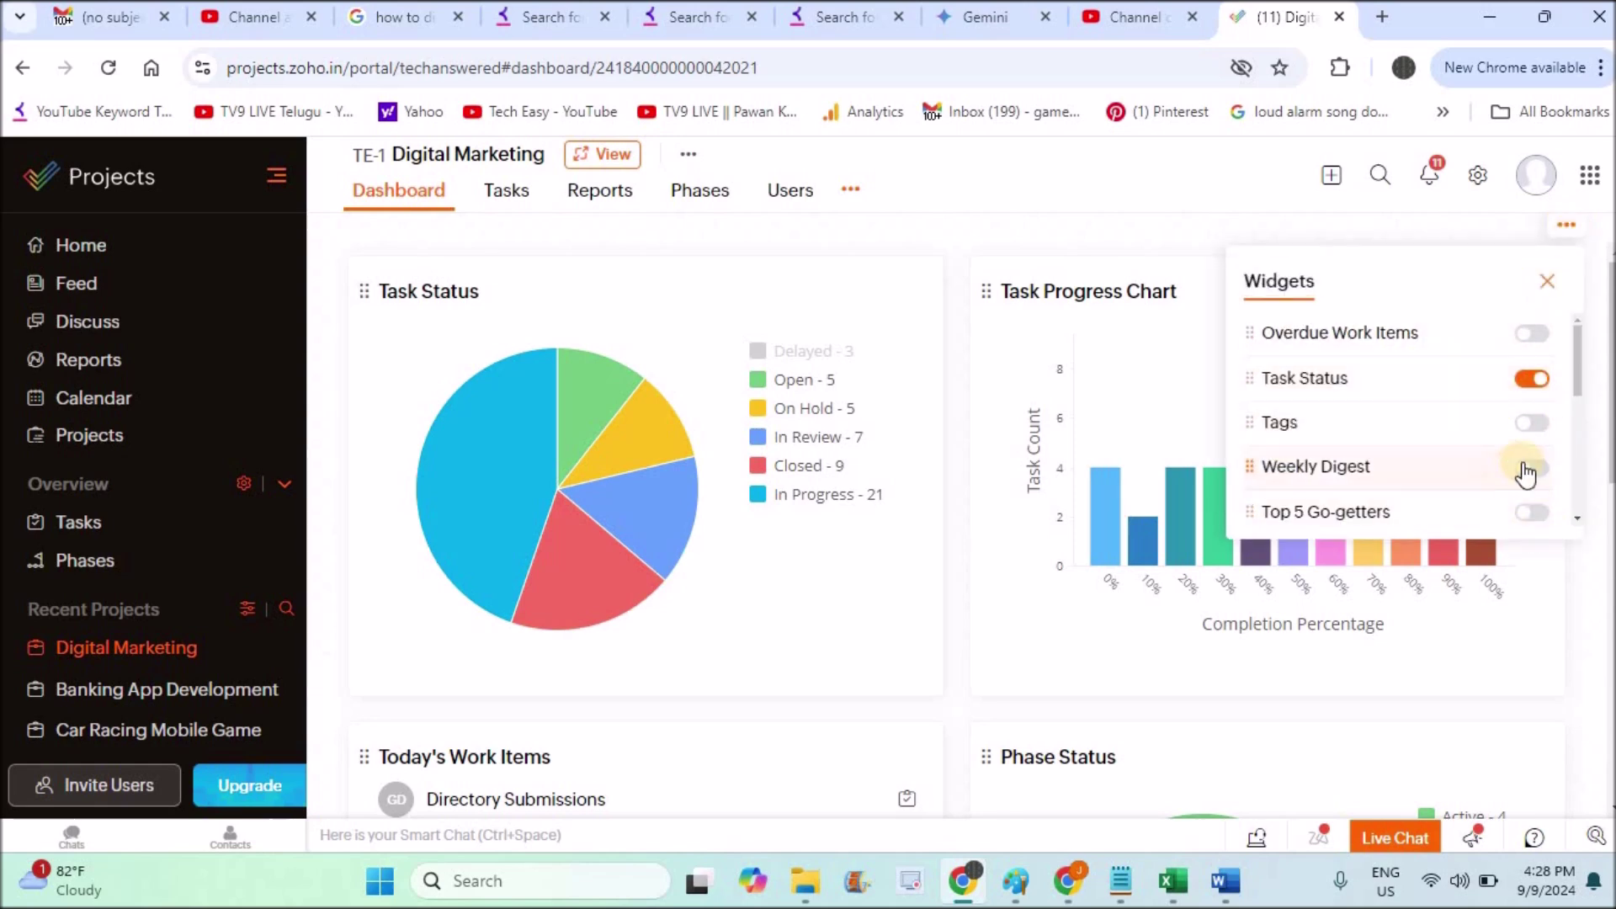
pyautogui.click(1578, 504)
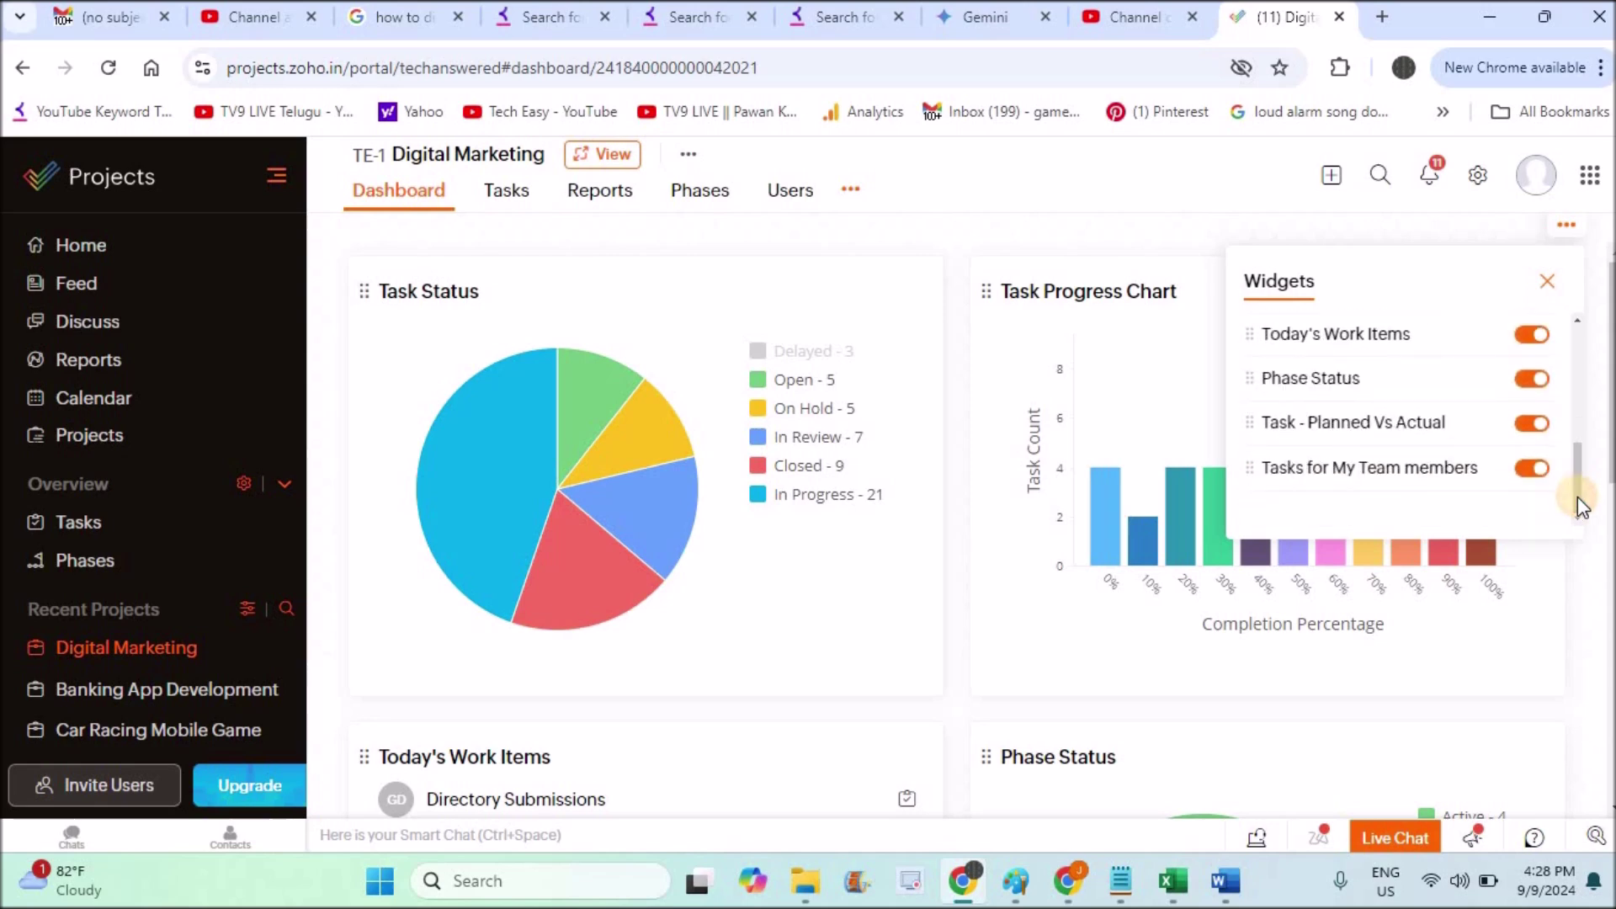
pyautogui.click(1583, 406)
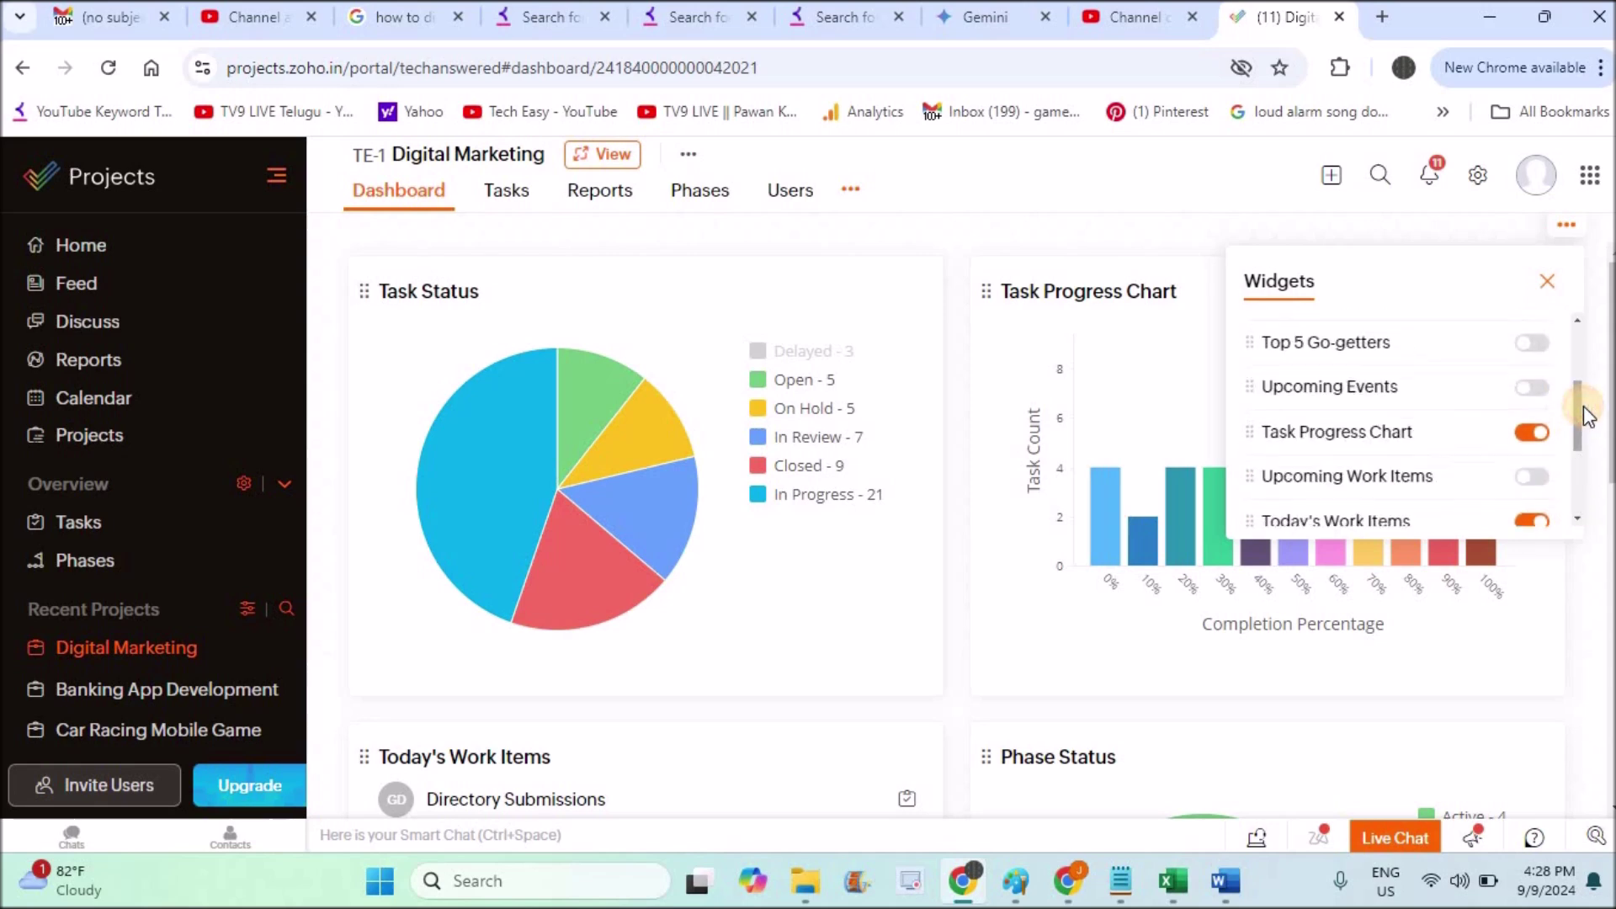
pyautogui.click(1540, 388)
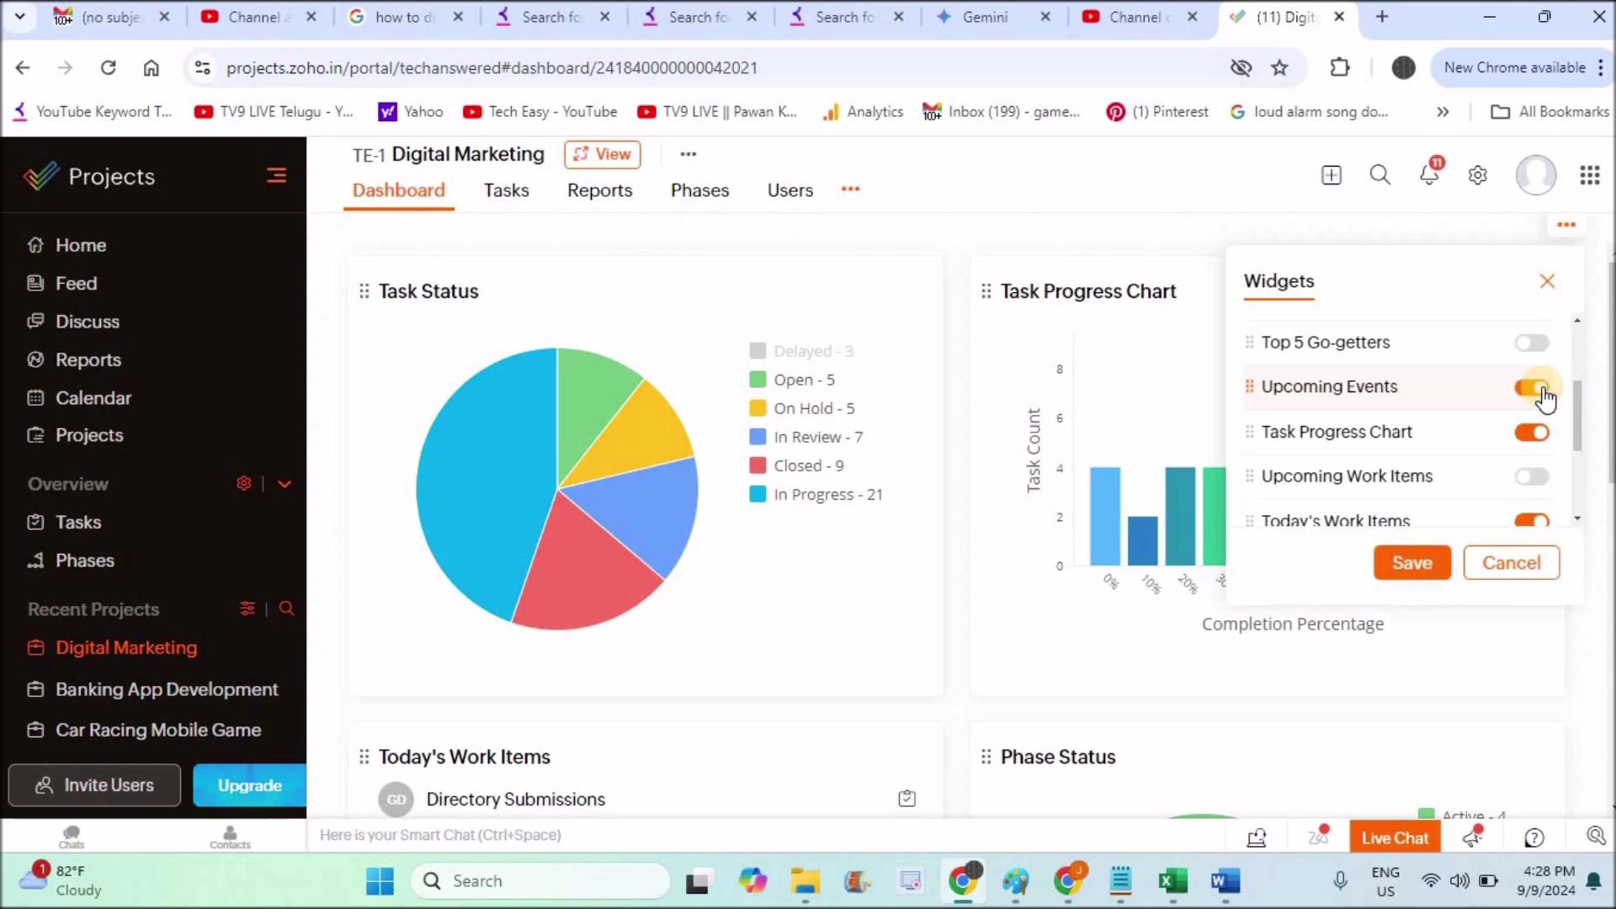
pyautogui.click(1412, 564)
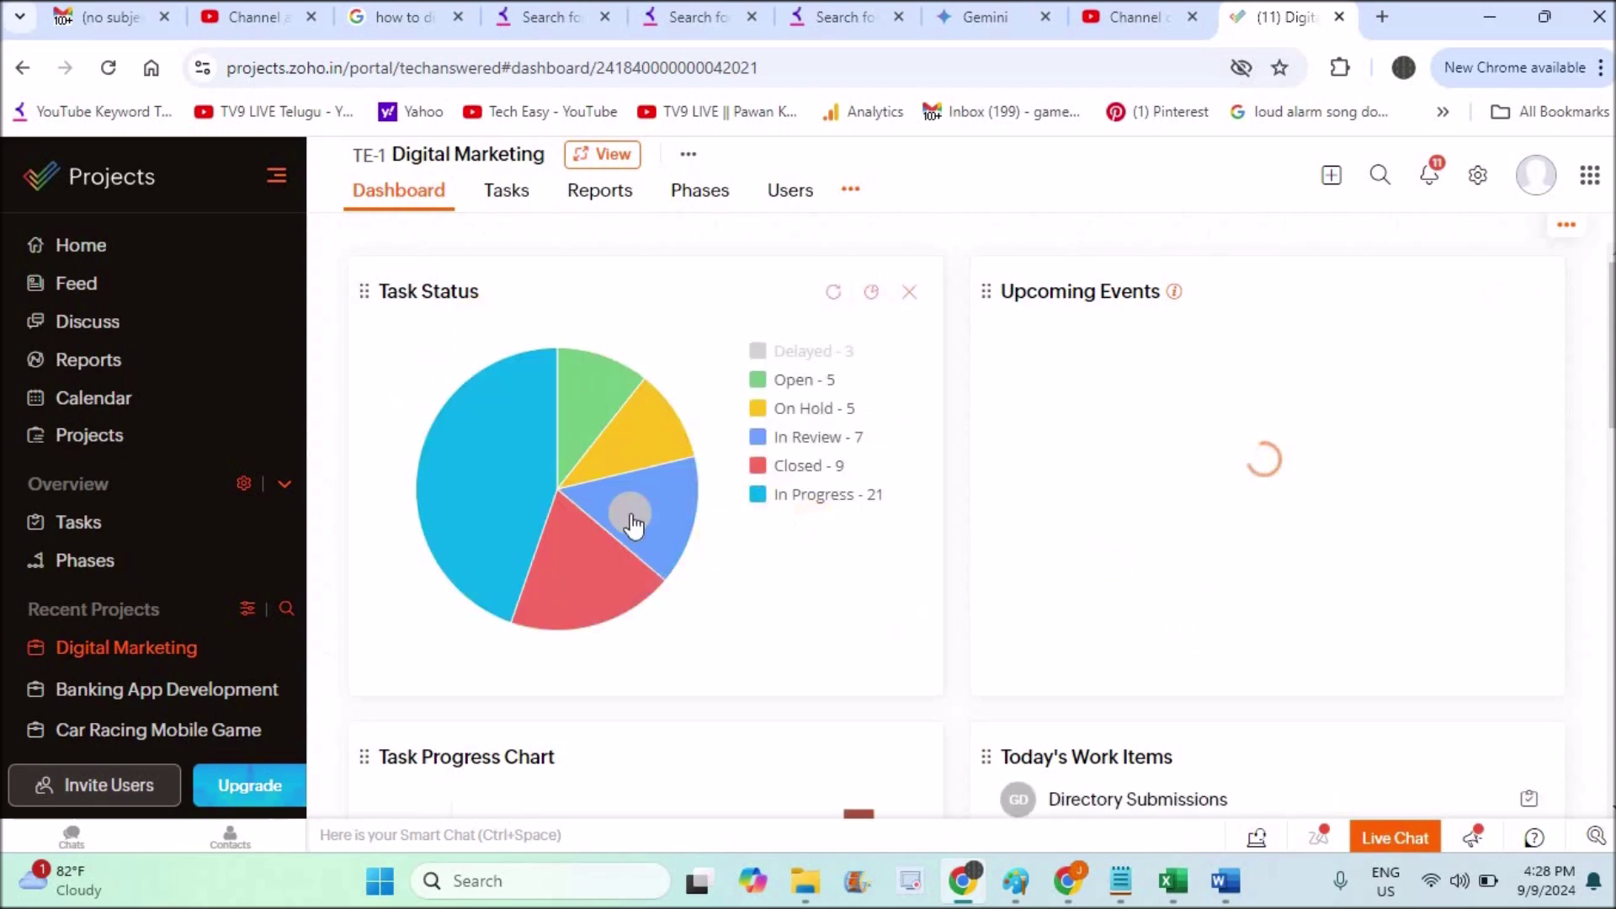
pyautogui.click(579, 487)
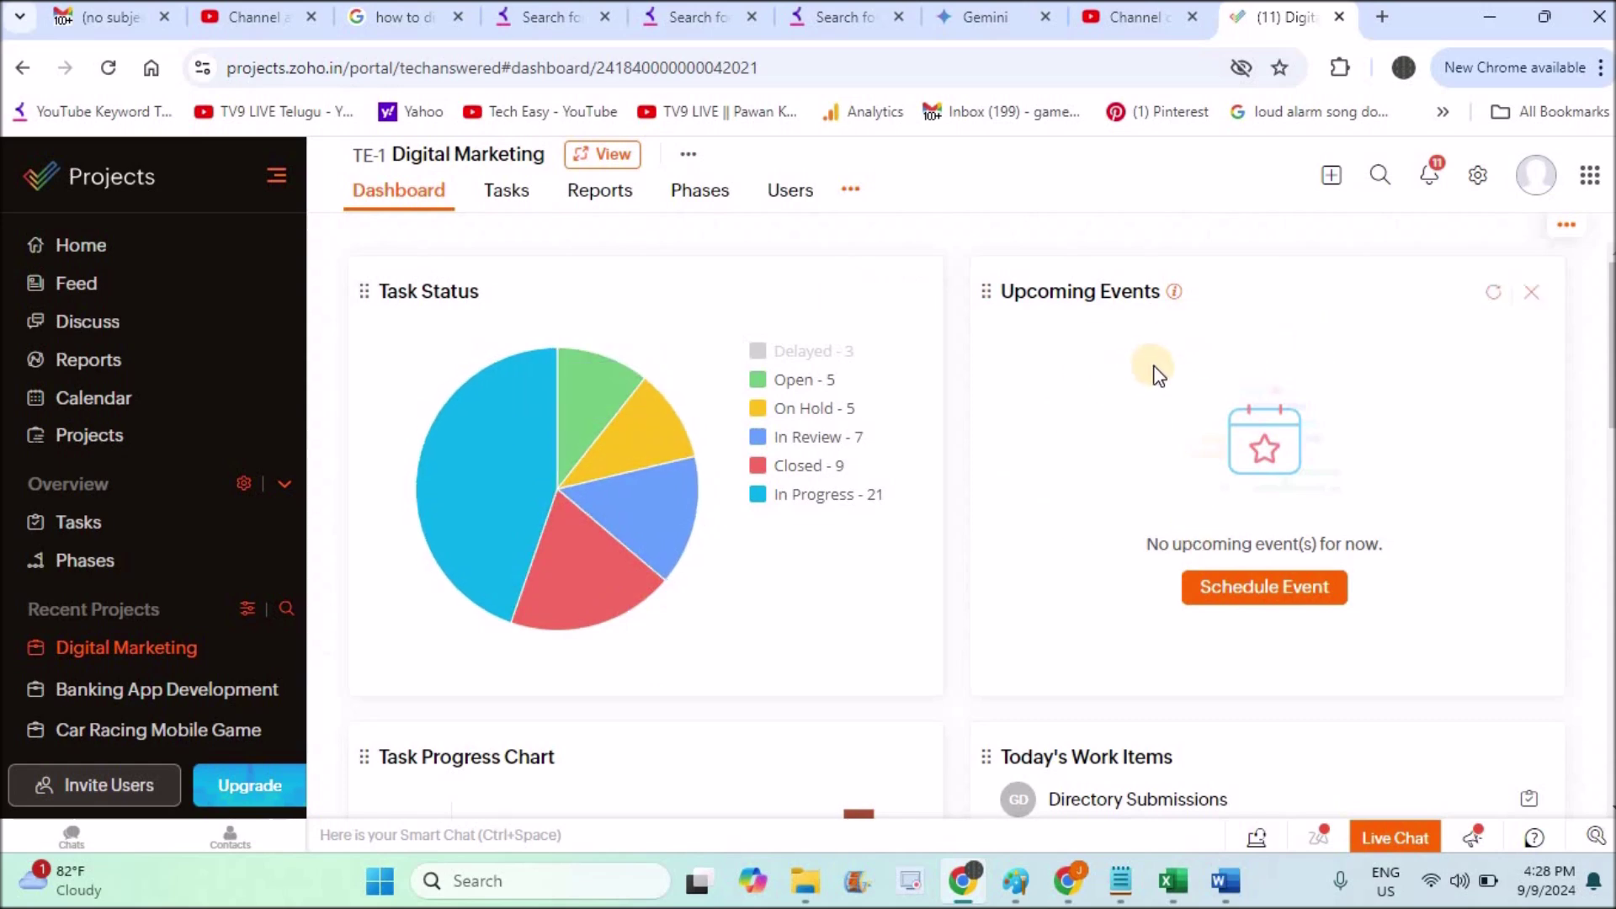
# Remove the Upcoming Events widget and bring up the Task Progress Chart's Bar, Pie, Donut and Area choices
pyautogui.click(1531, 292)
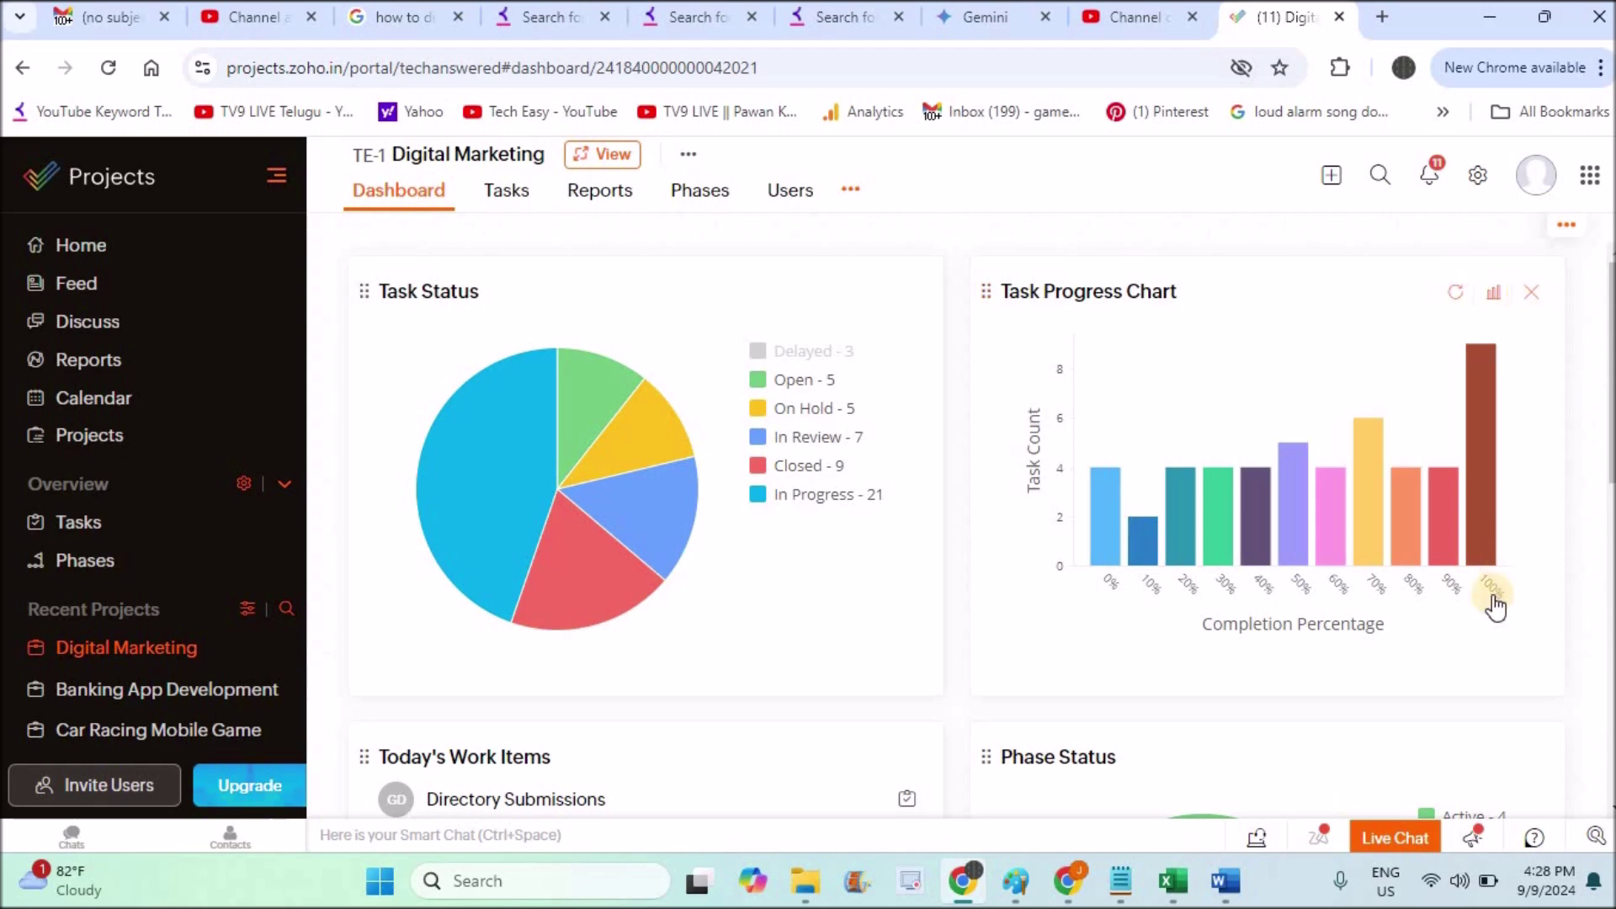
pyautogui.moveTo(534, 416)
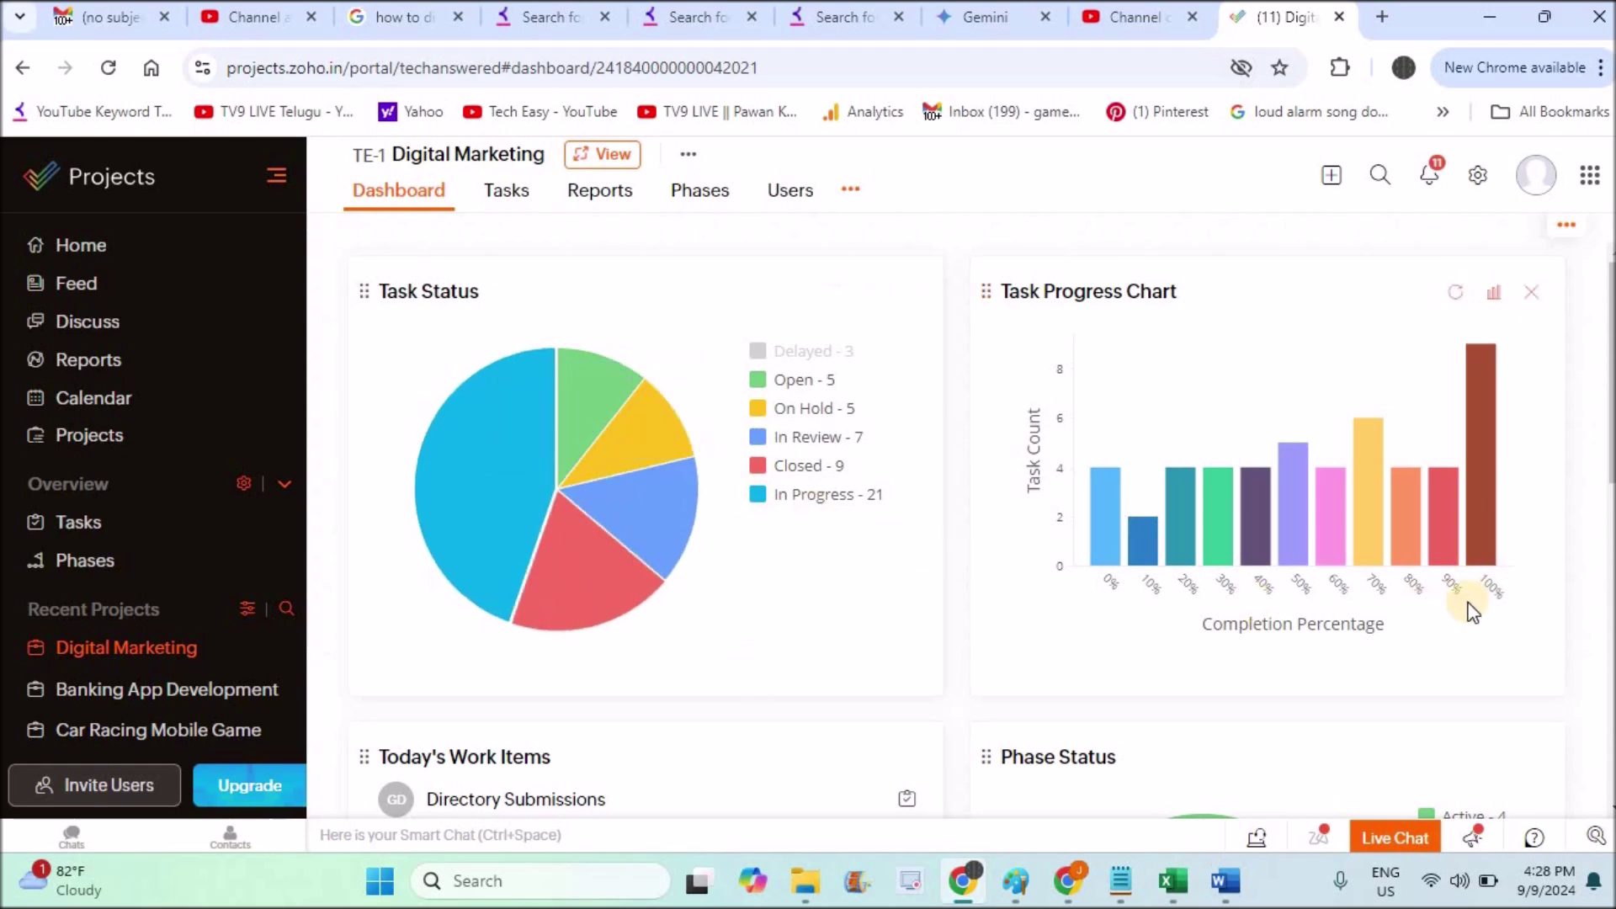
pyautogui.moveTo(1481, 530)
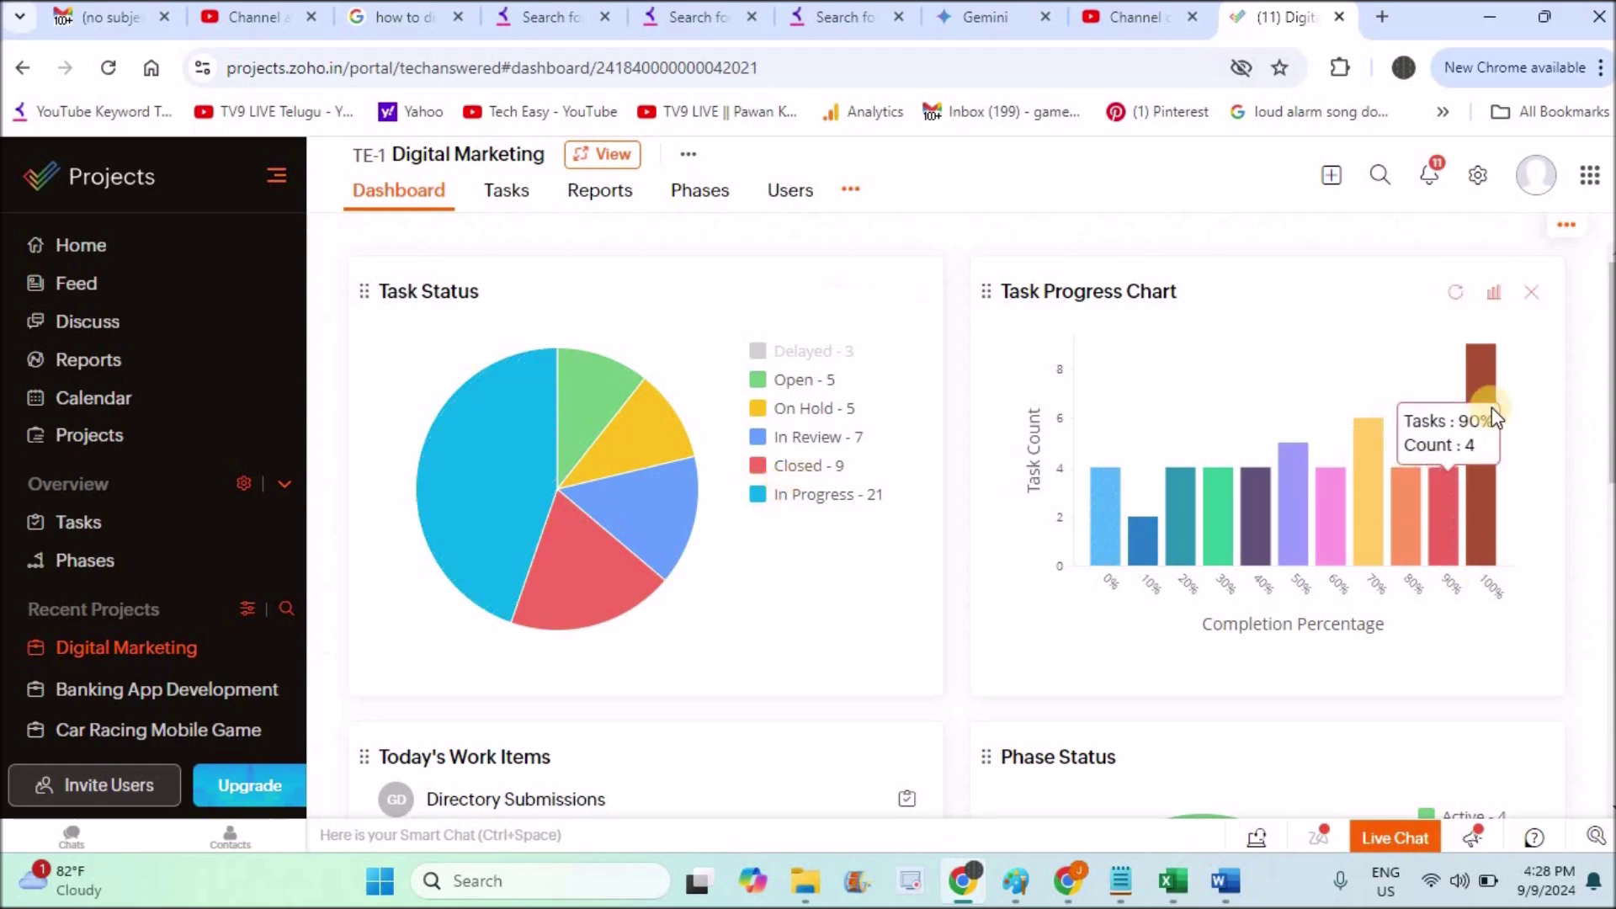
pyautogui.moveTo(1490, 392)
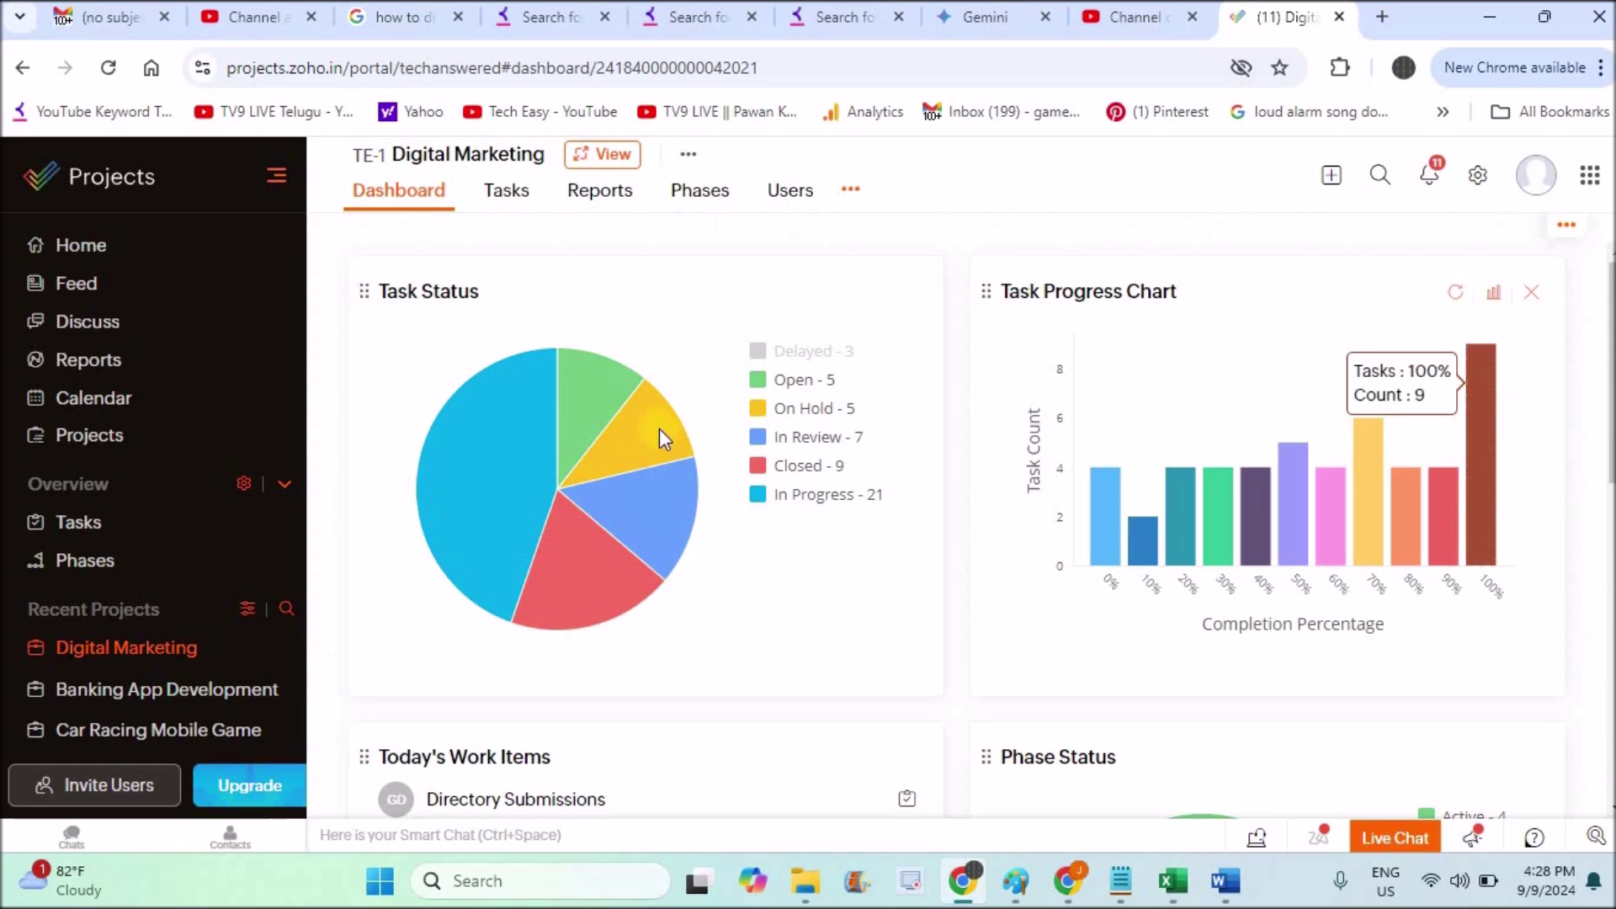
pyautogui.moveTo(1265, 551)
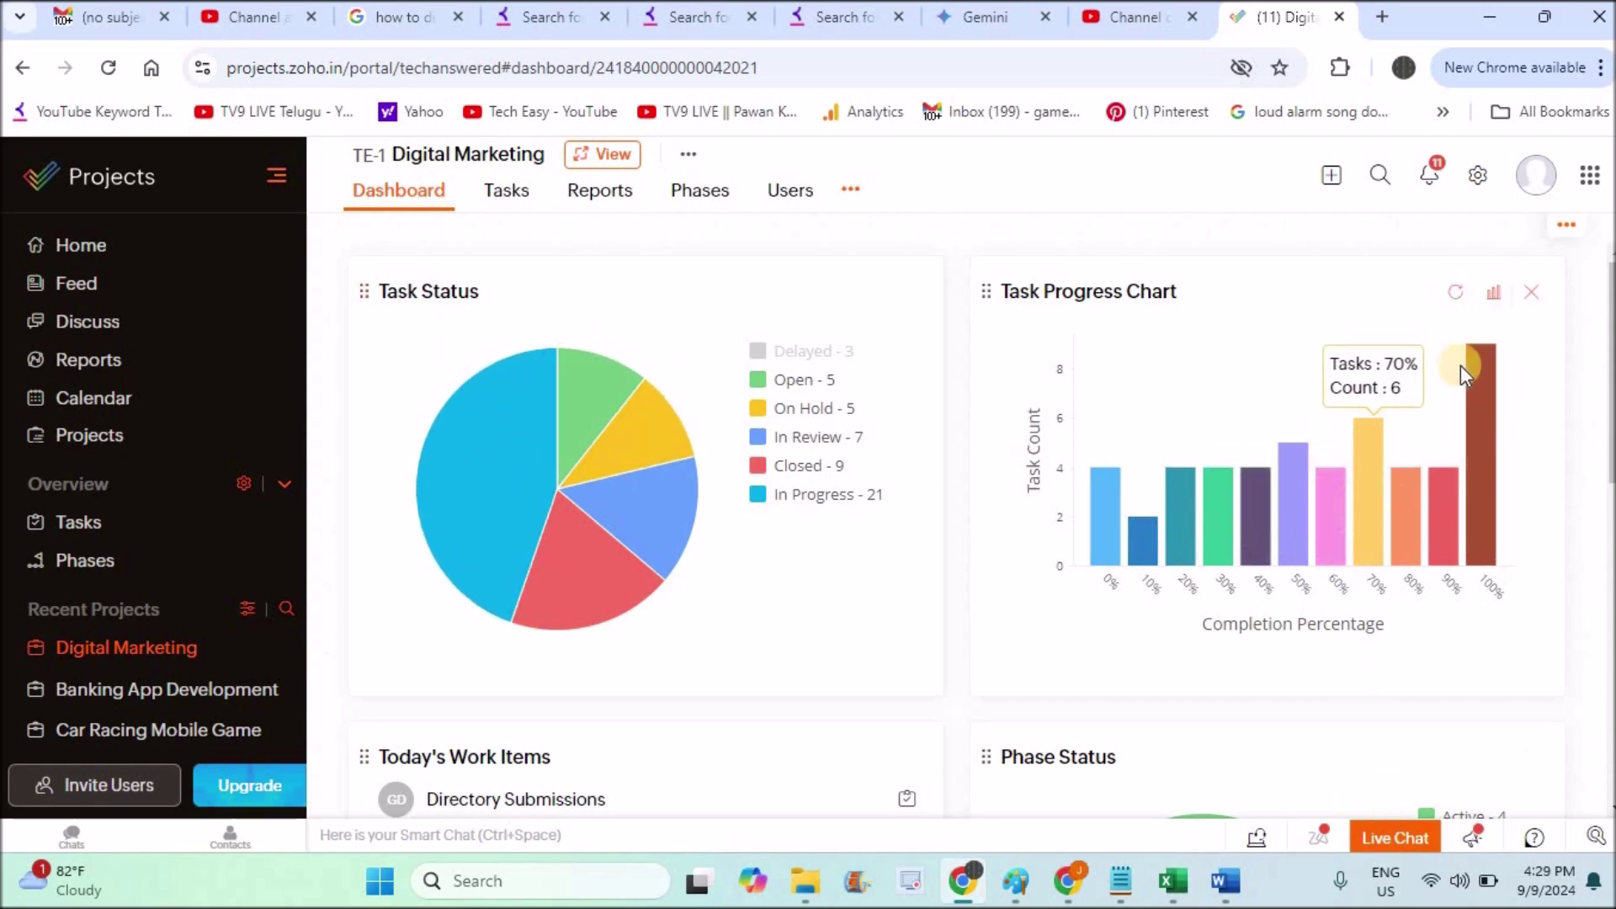
pyautogui.moveTo(1483, 335)
pyautogui.click(1493, 293)
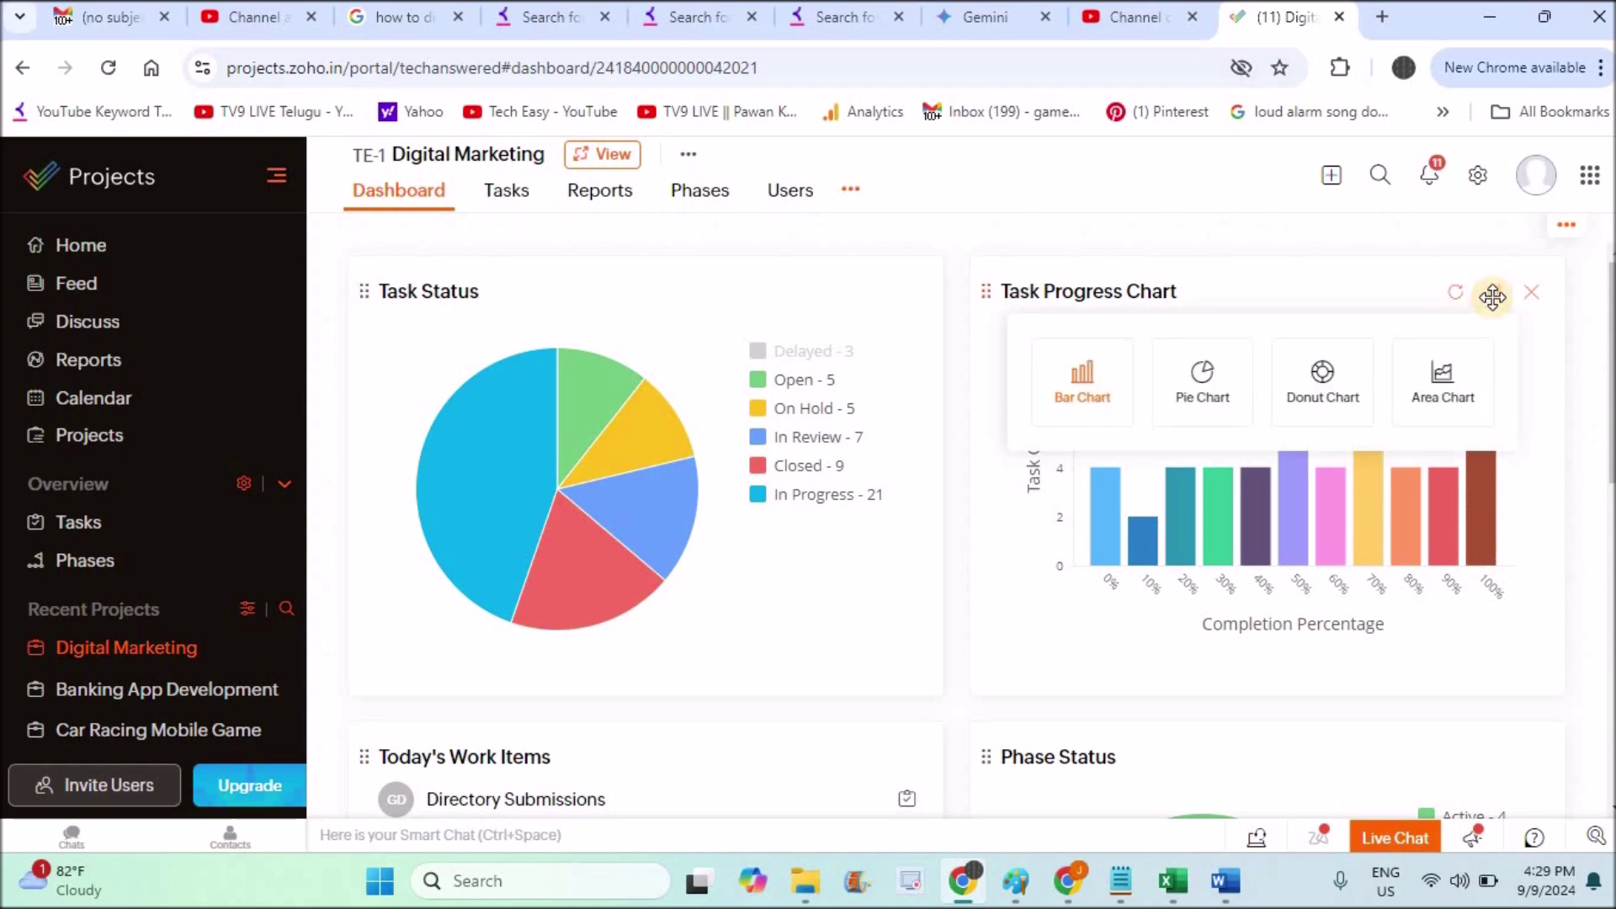
# Switch the Task Progress Chart to Donut and scroll down to Phase Status showing 4 Active phases
pyautogui.click(1338, 389)
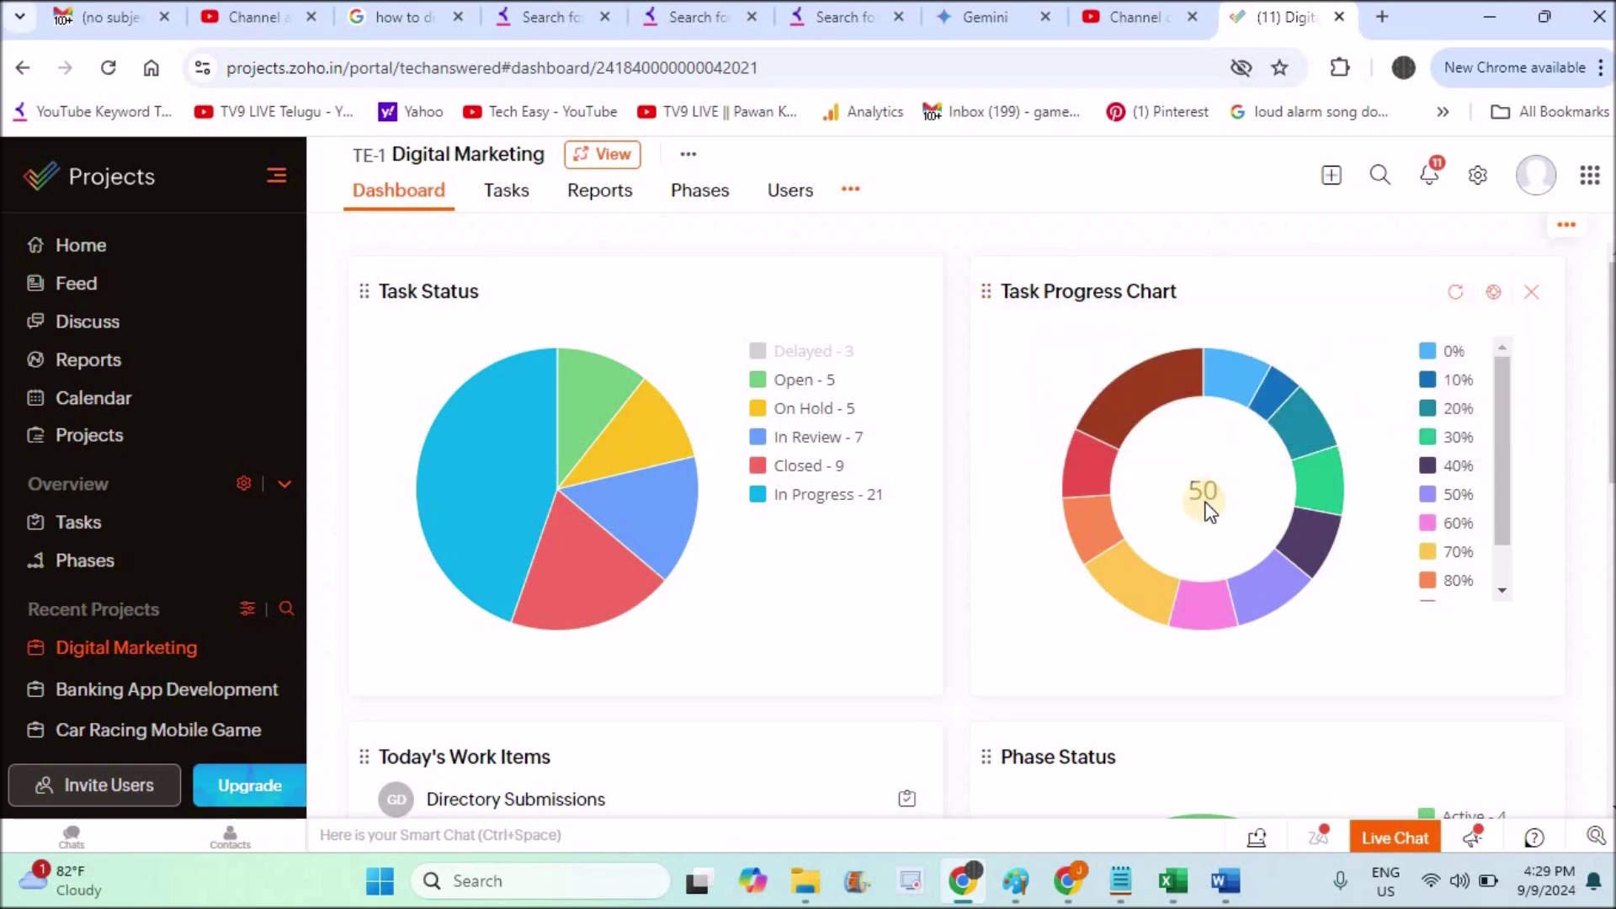
pyautogui.moveTo(1133, 401)
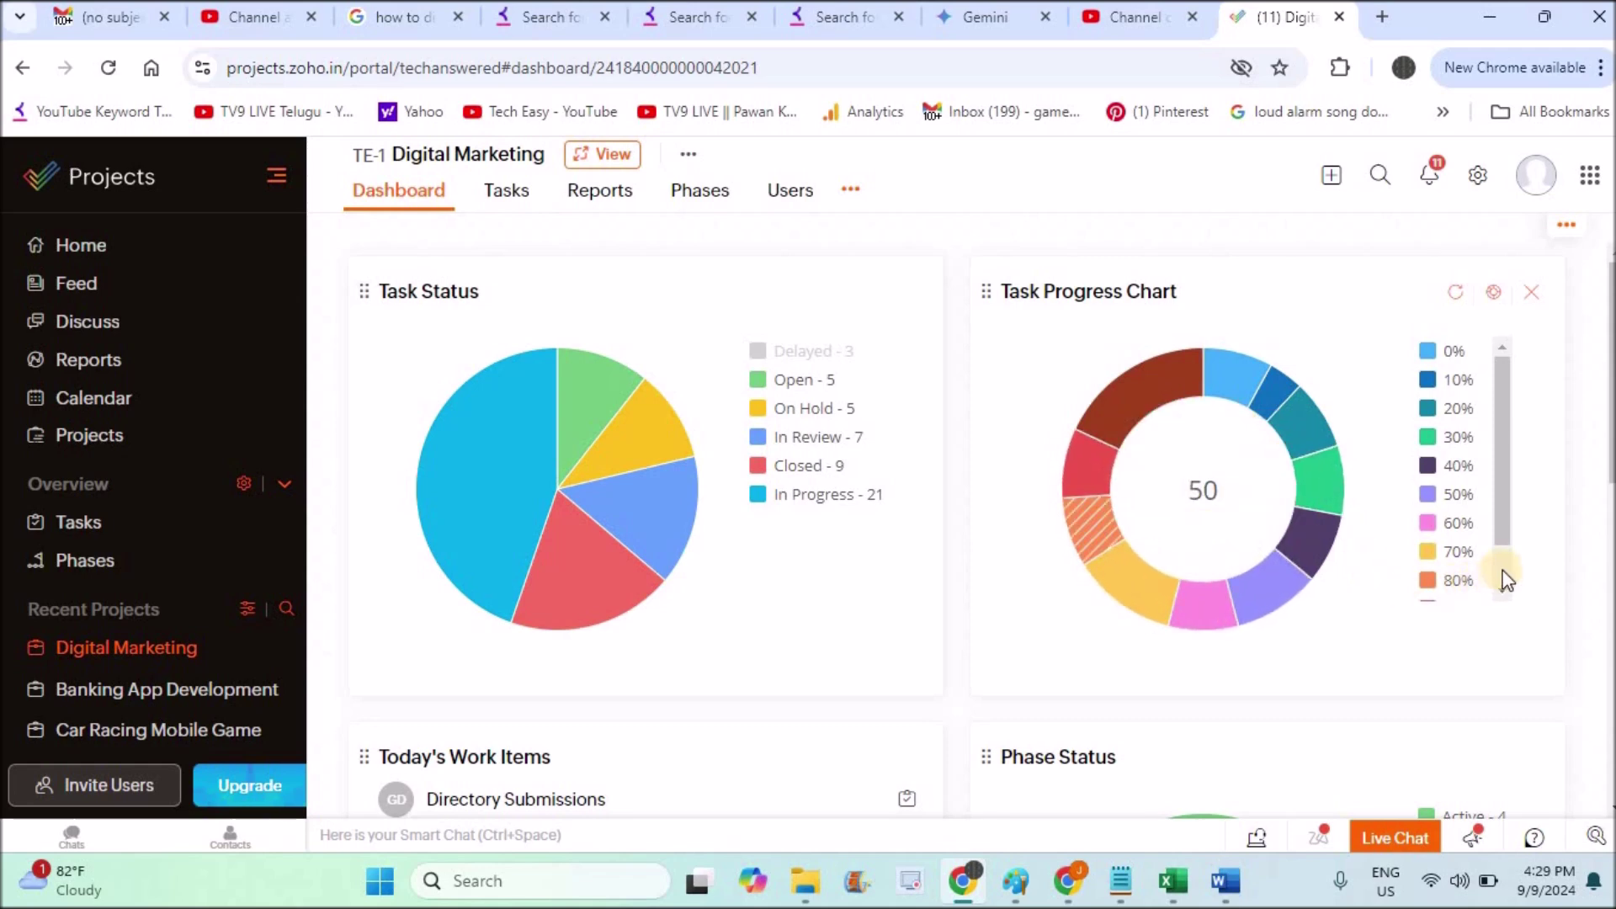
pyautogui.scroll(-2, 1503, 568)
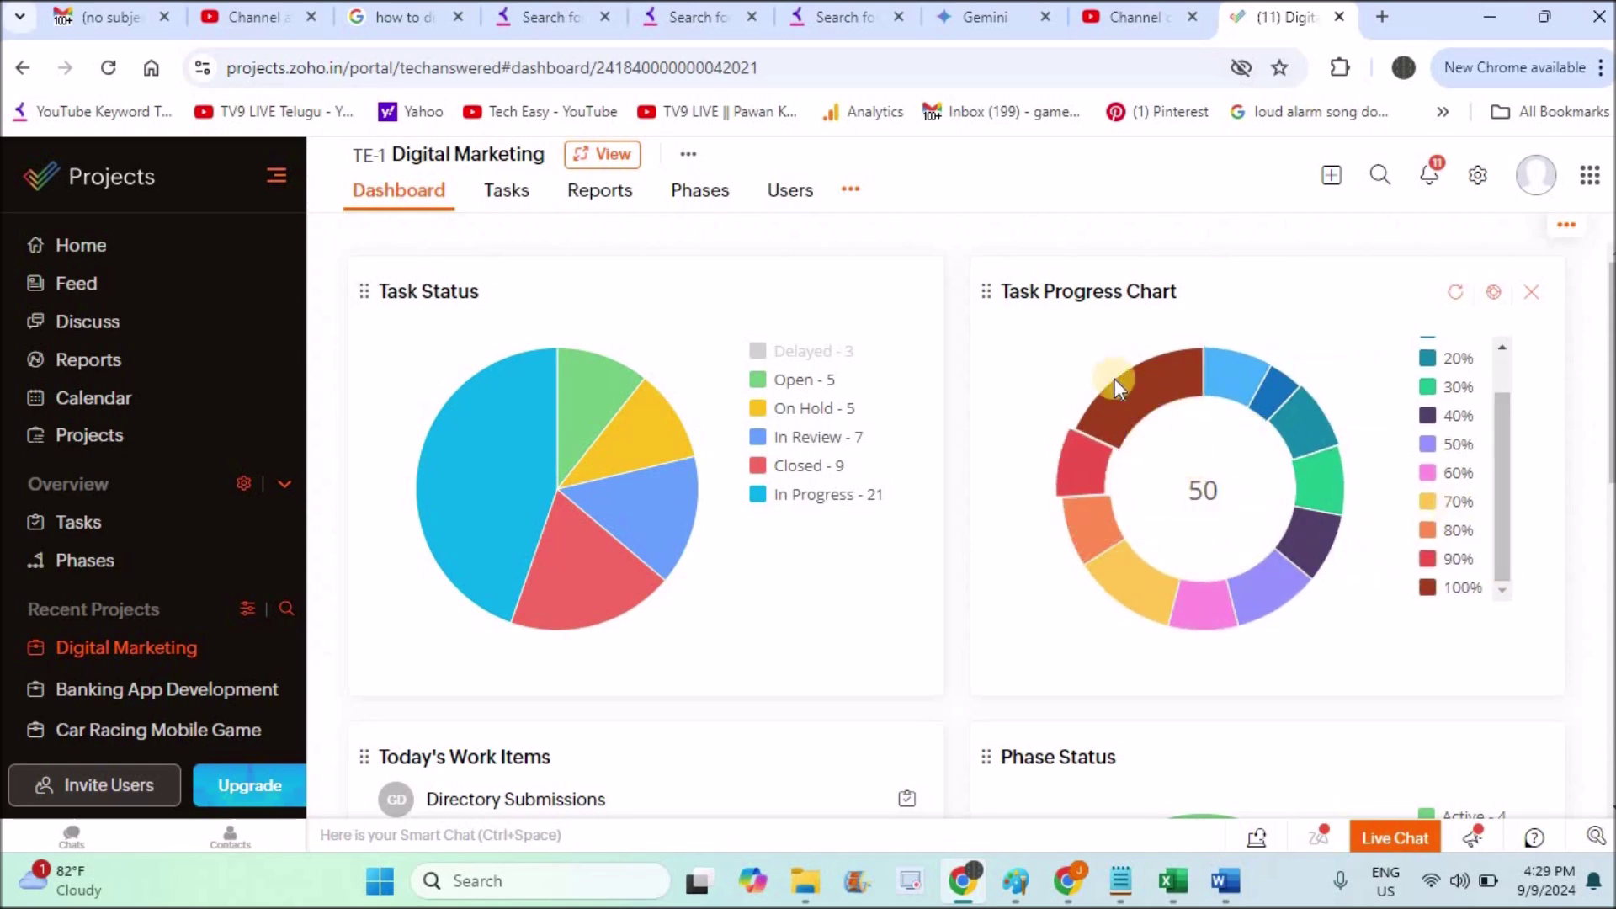
pyautogui.scroll(-5, 1608, 539)
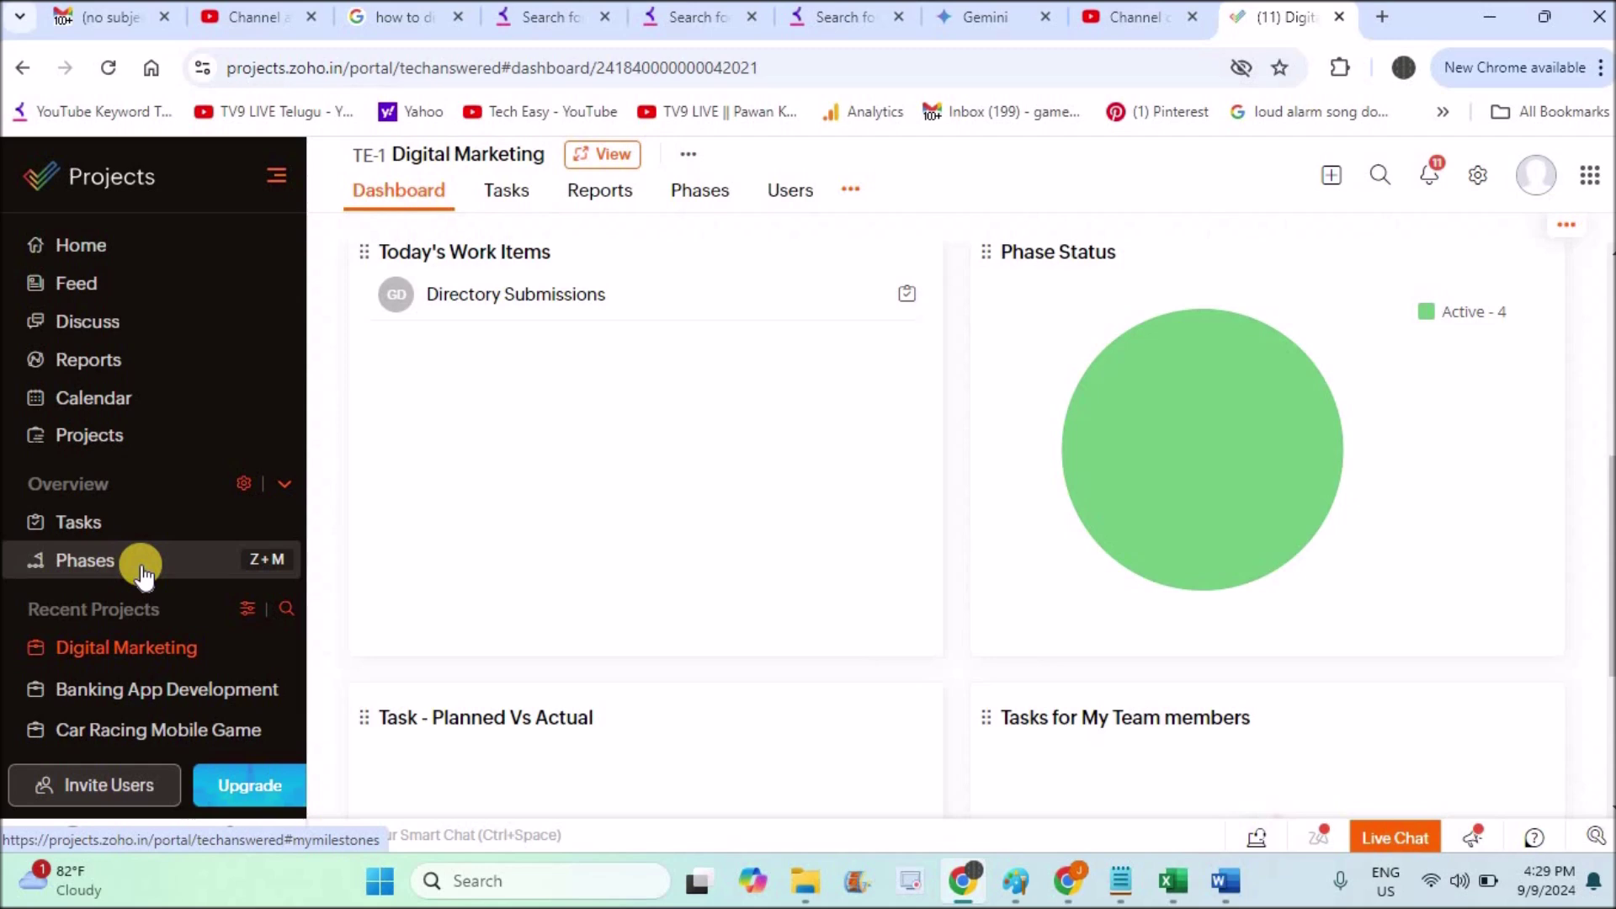
pyautogui.moveTo(1266, 404)
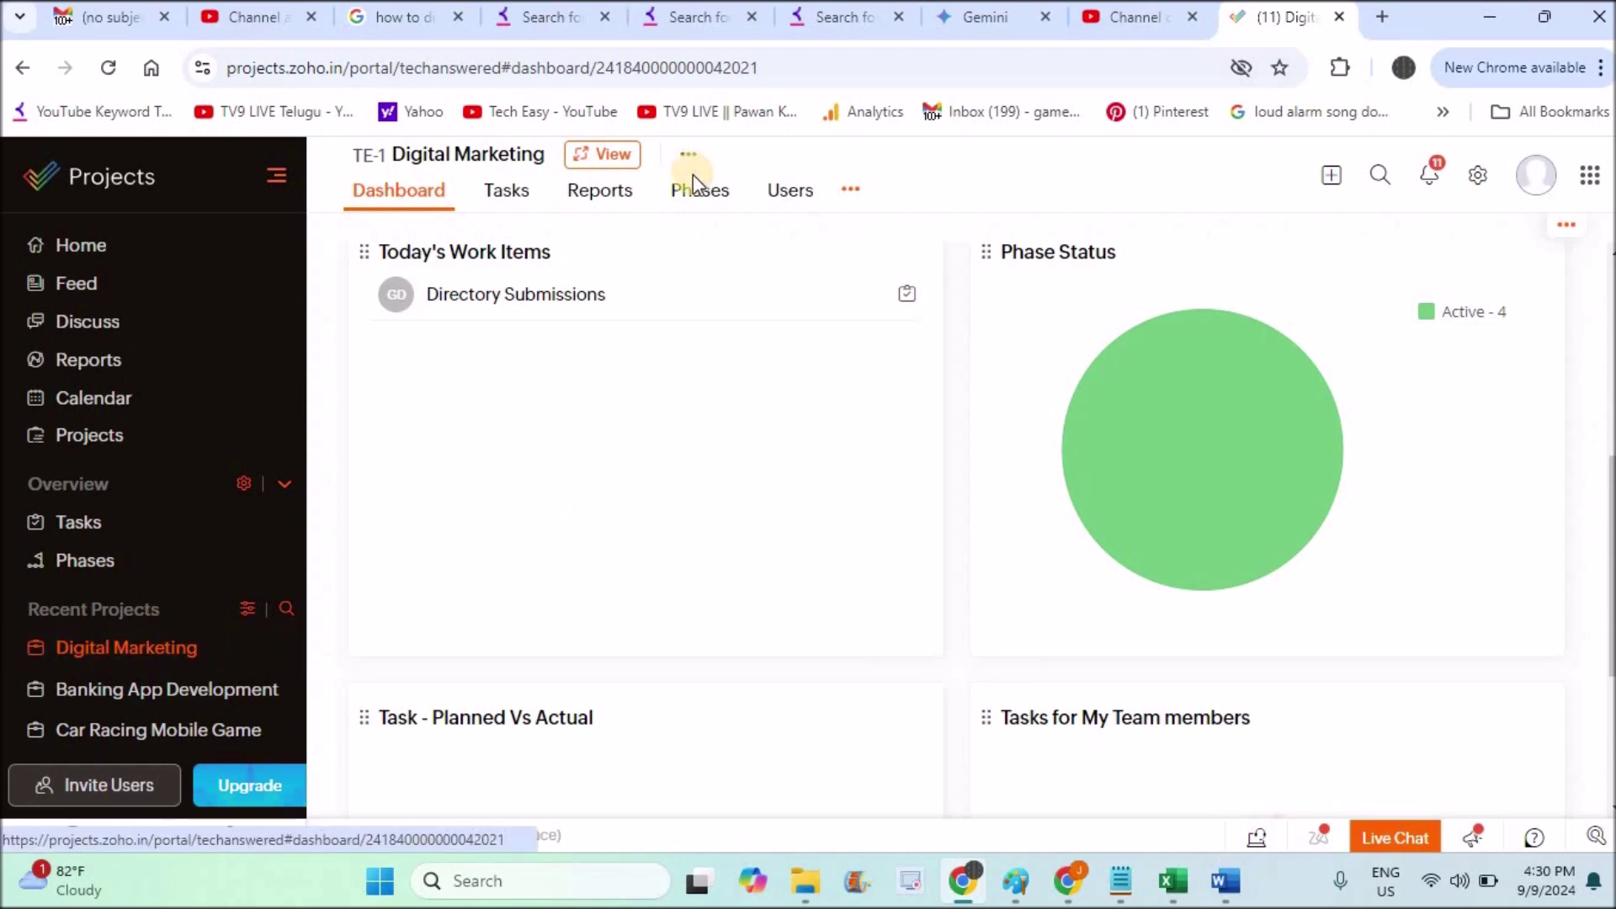
# Change the phases Gantt view to List, then return to the project dashboard
pyautogui.click(695, 202)
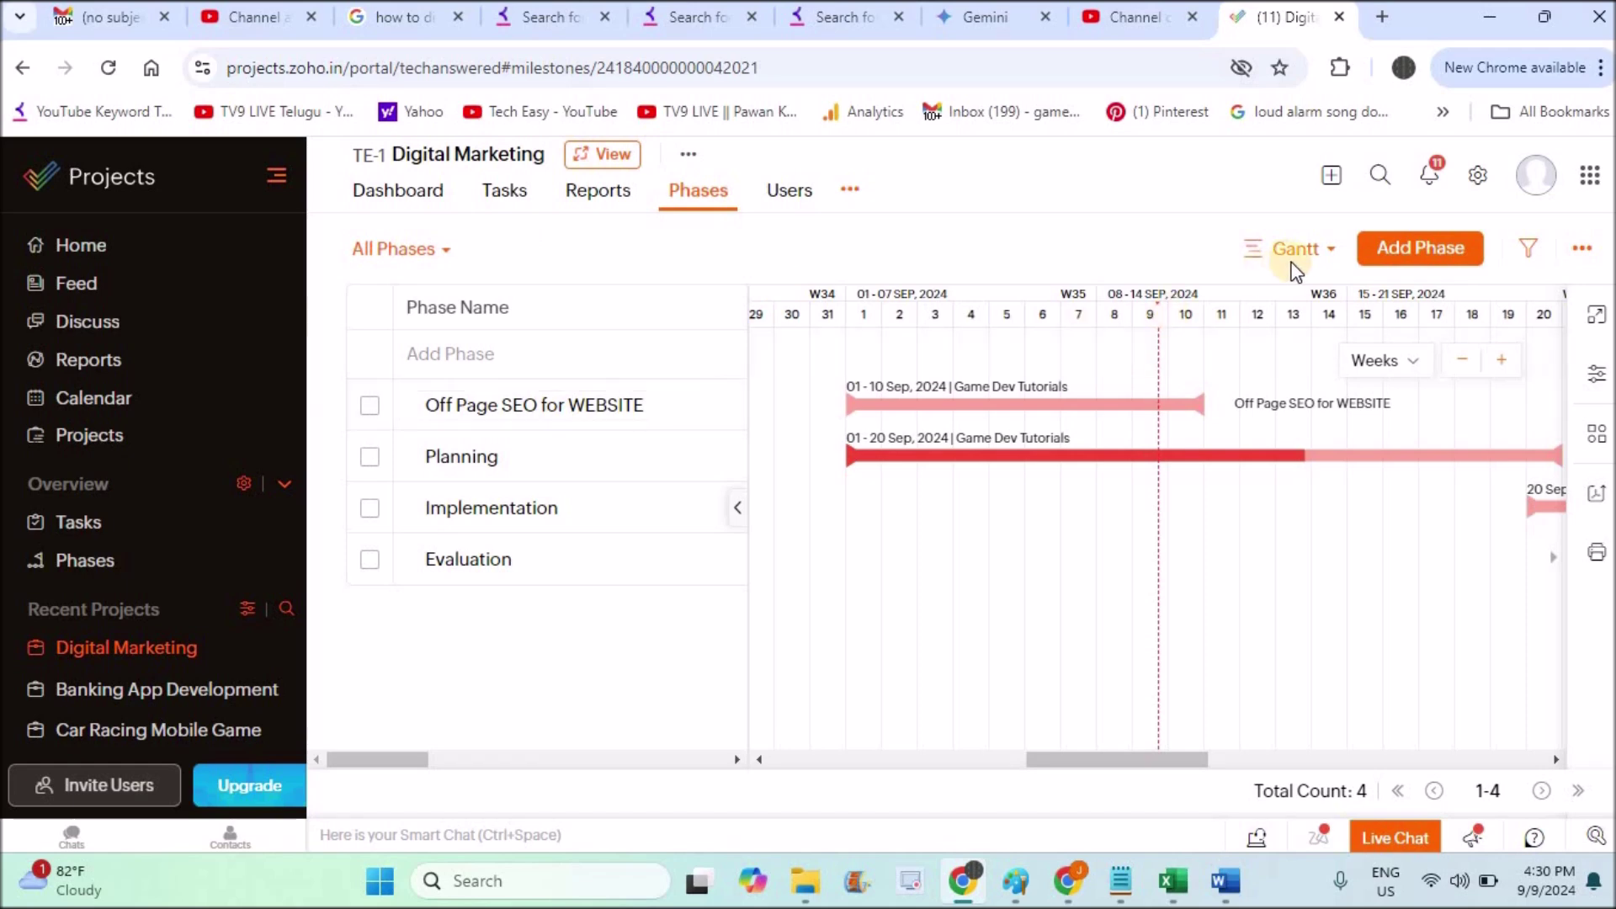
pyautogui.click(1313, 249)
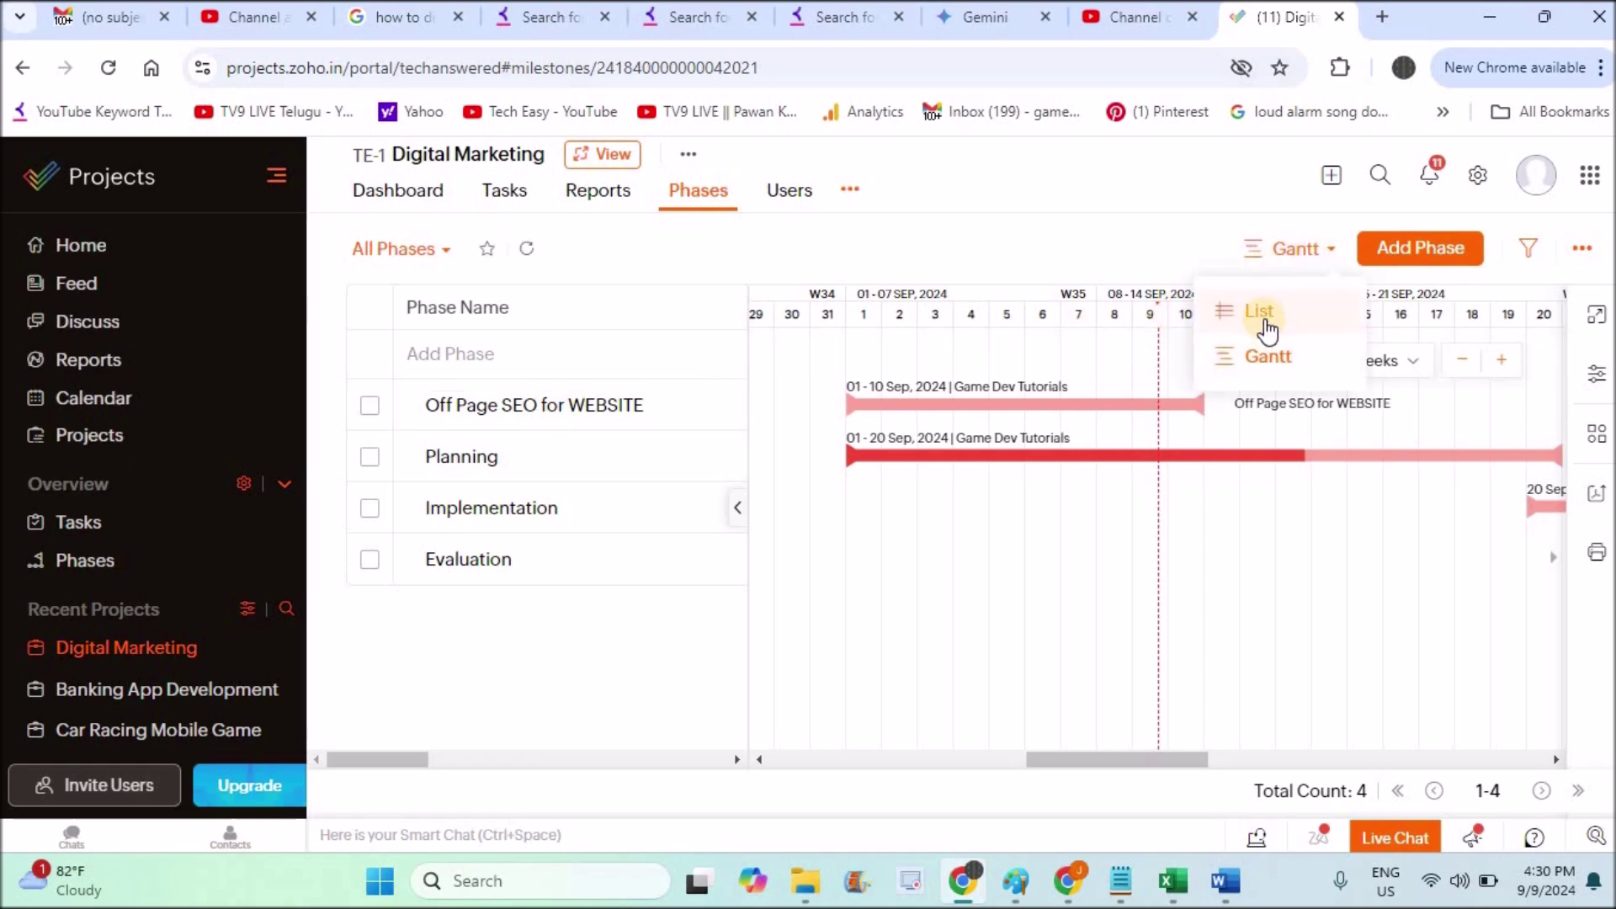
pyautogui.click(1264, 318)
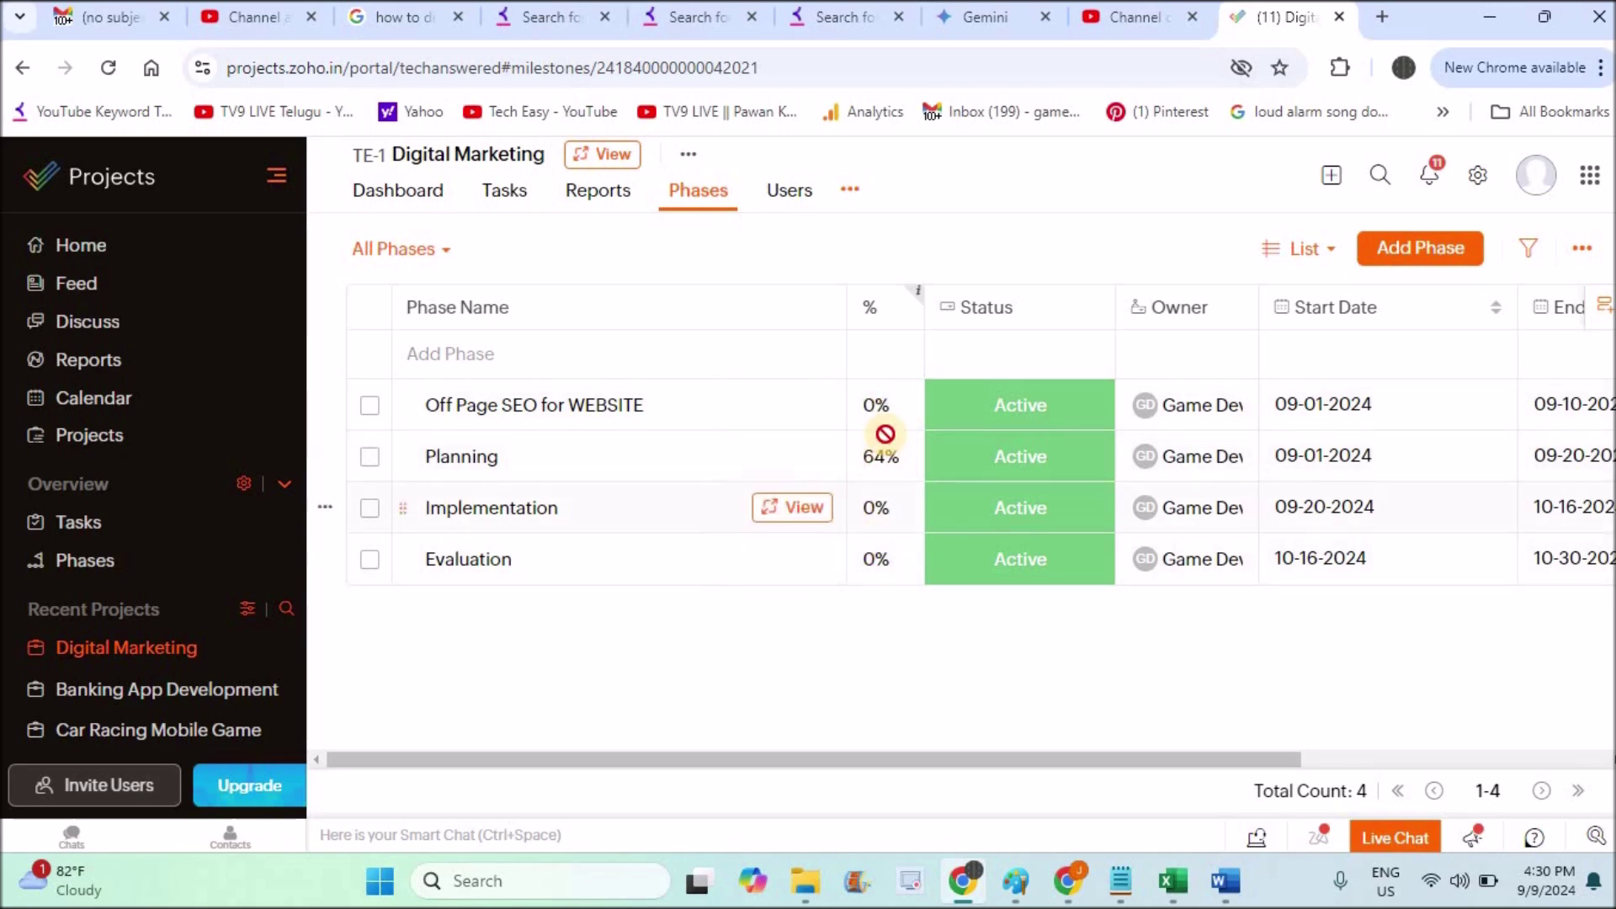
pyautogui.click(421, 195)
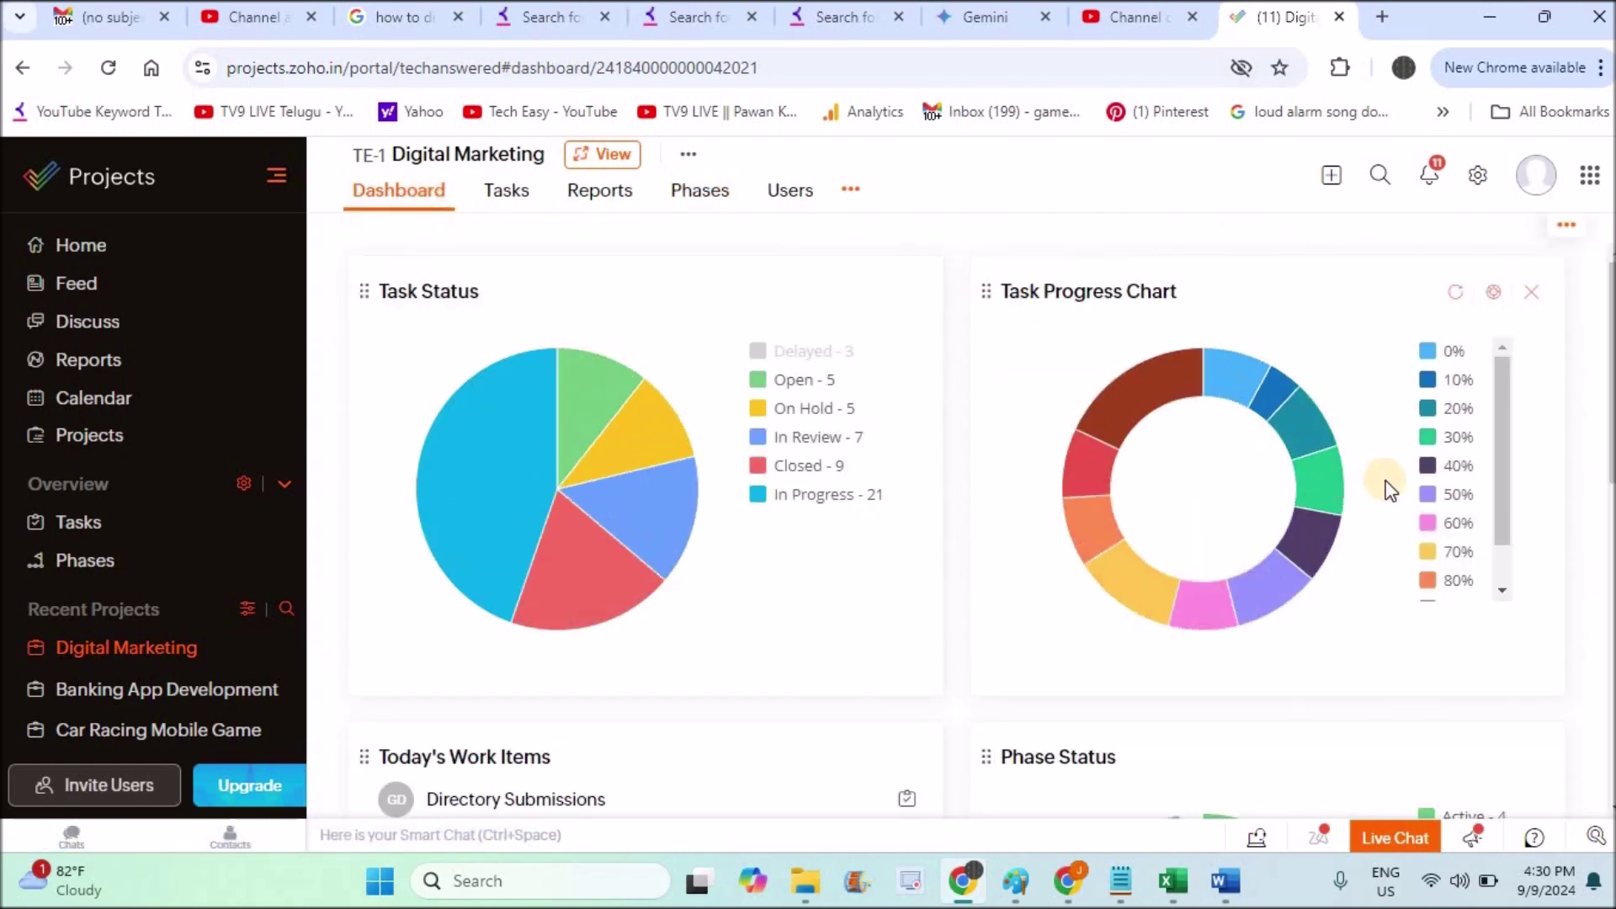
pyautogui.click(1608, 656)
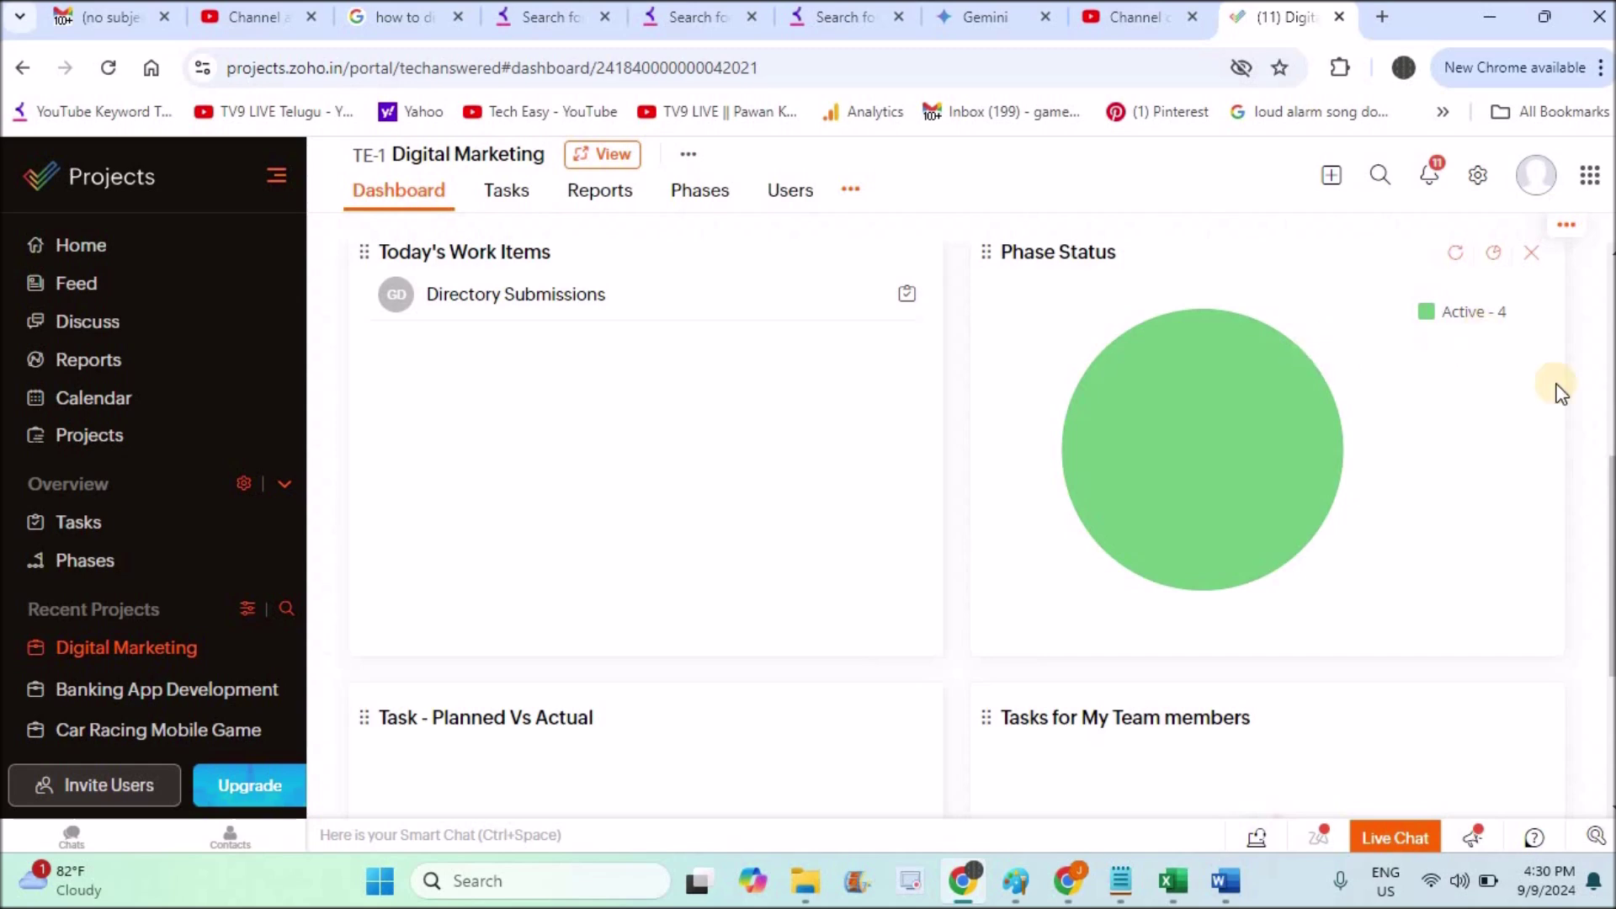
# Scroll through the dashboard widgets, then open the Tasks Gantt chart and its view choices
pyautogui.moveTo(1608, 621); pyautogui.dragTo(1607, 419)
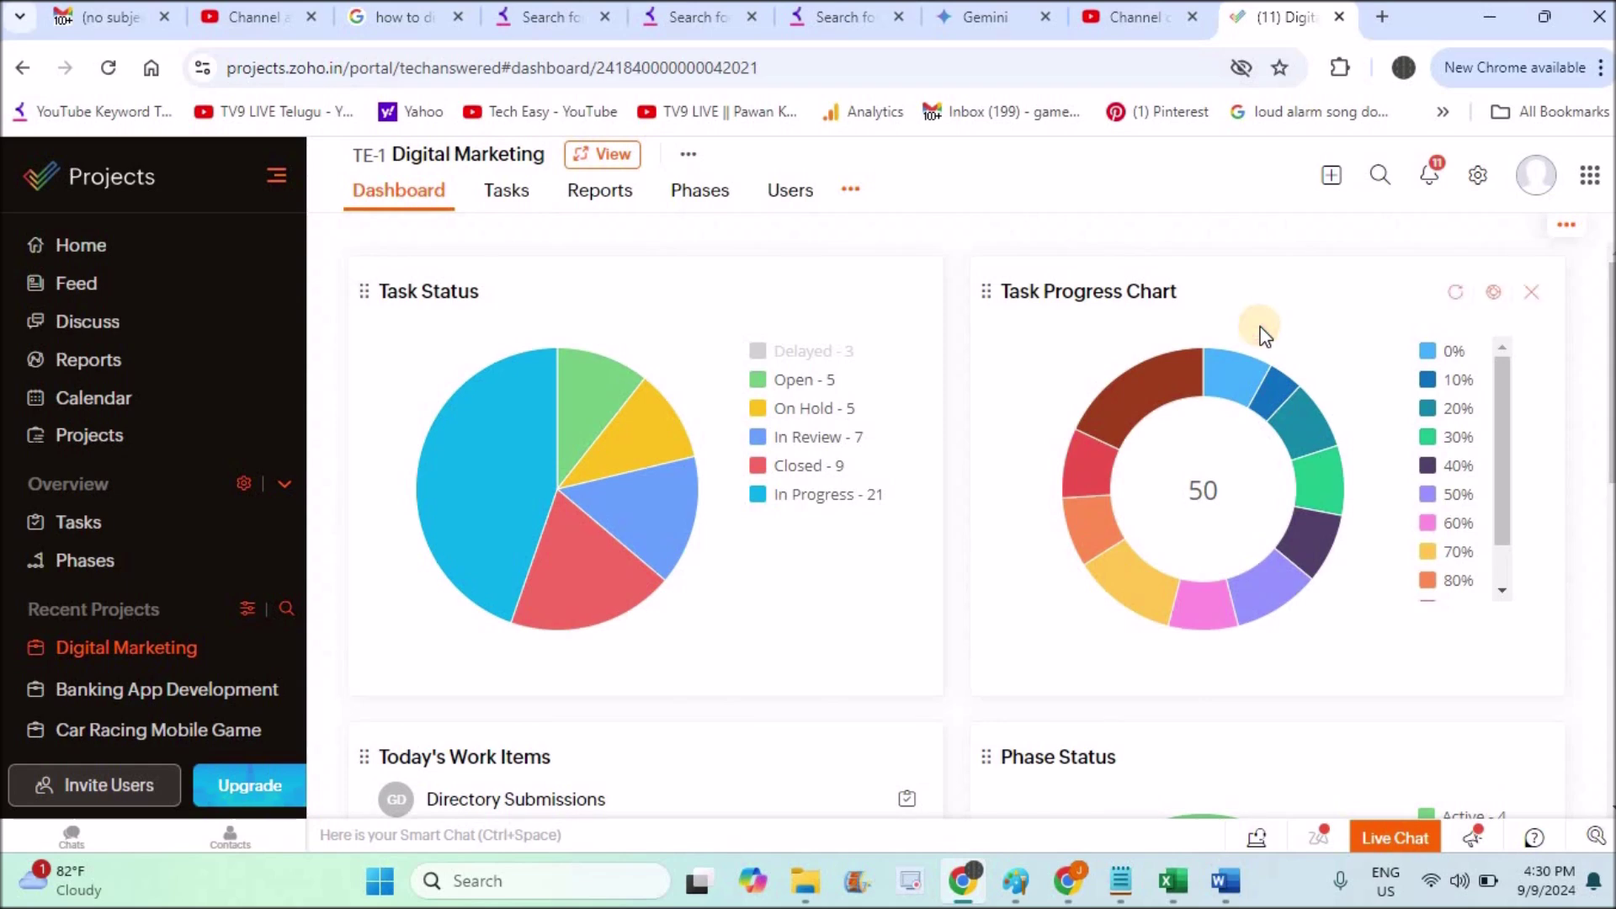
pyautogui.click(505, 190)
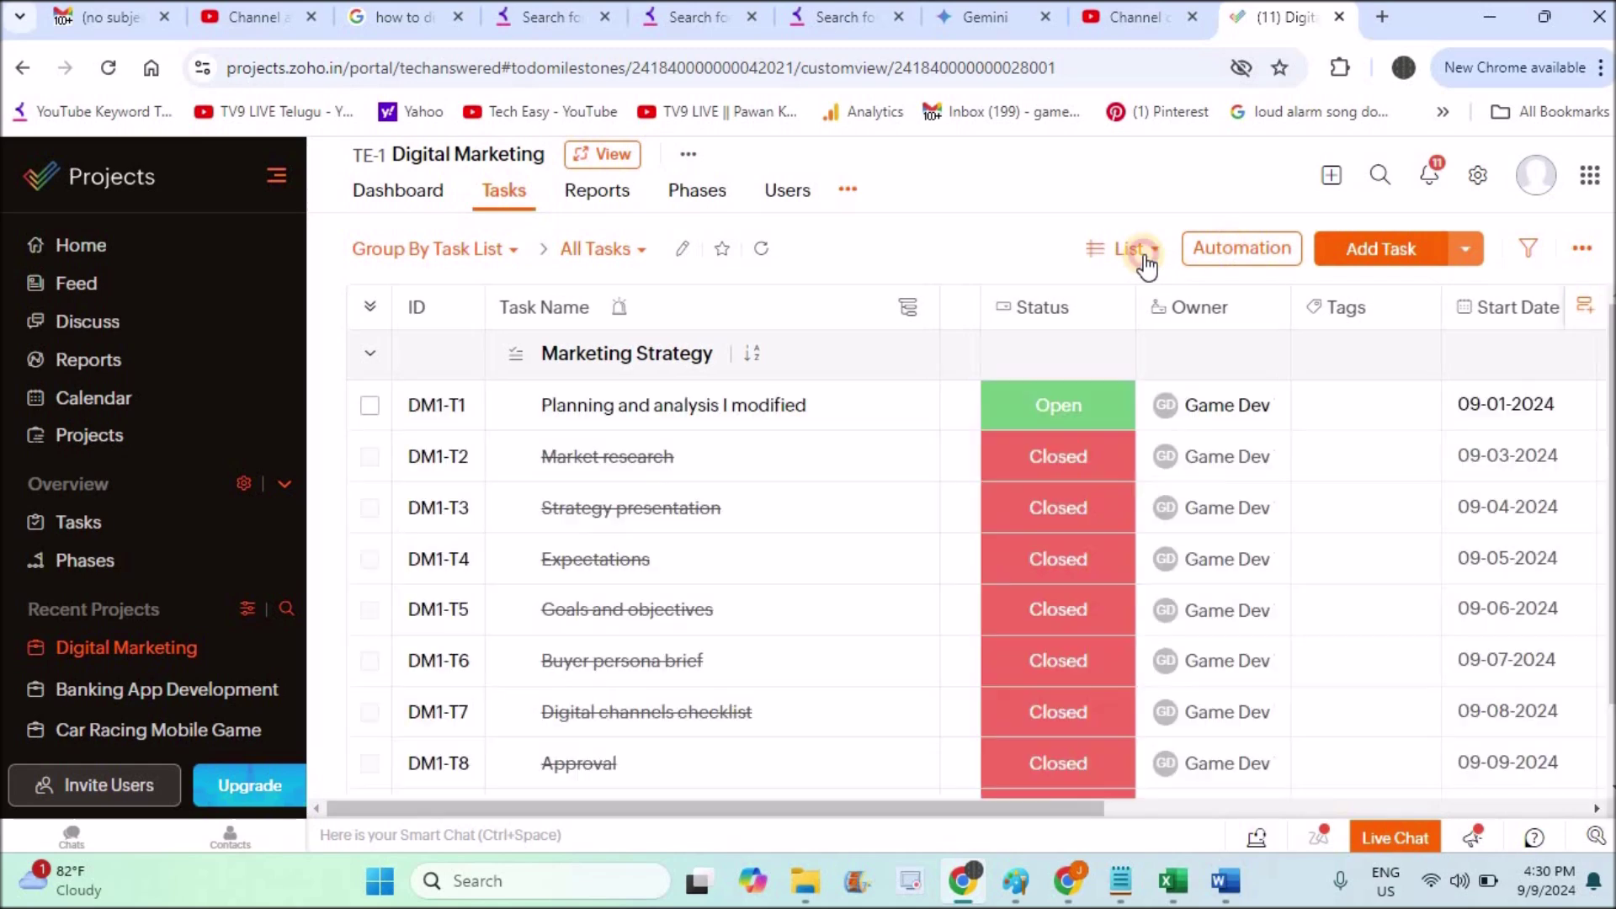
pyautogui.click(1146, 262)
# Show the tasks as a Gantt chart zoomed to Weeks, then scroll down the task rows
pyautogui.click(1120, 355)
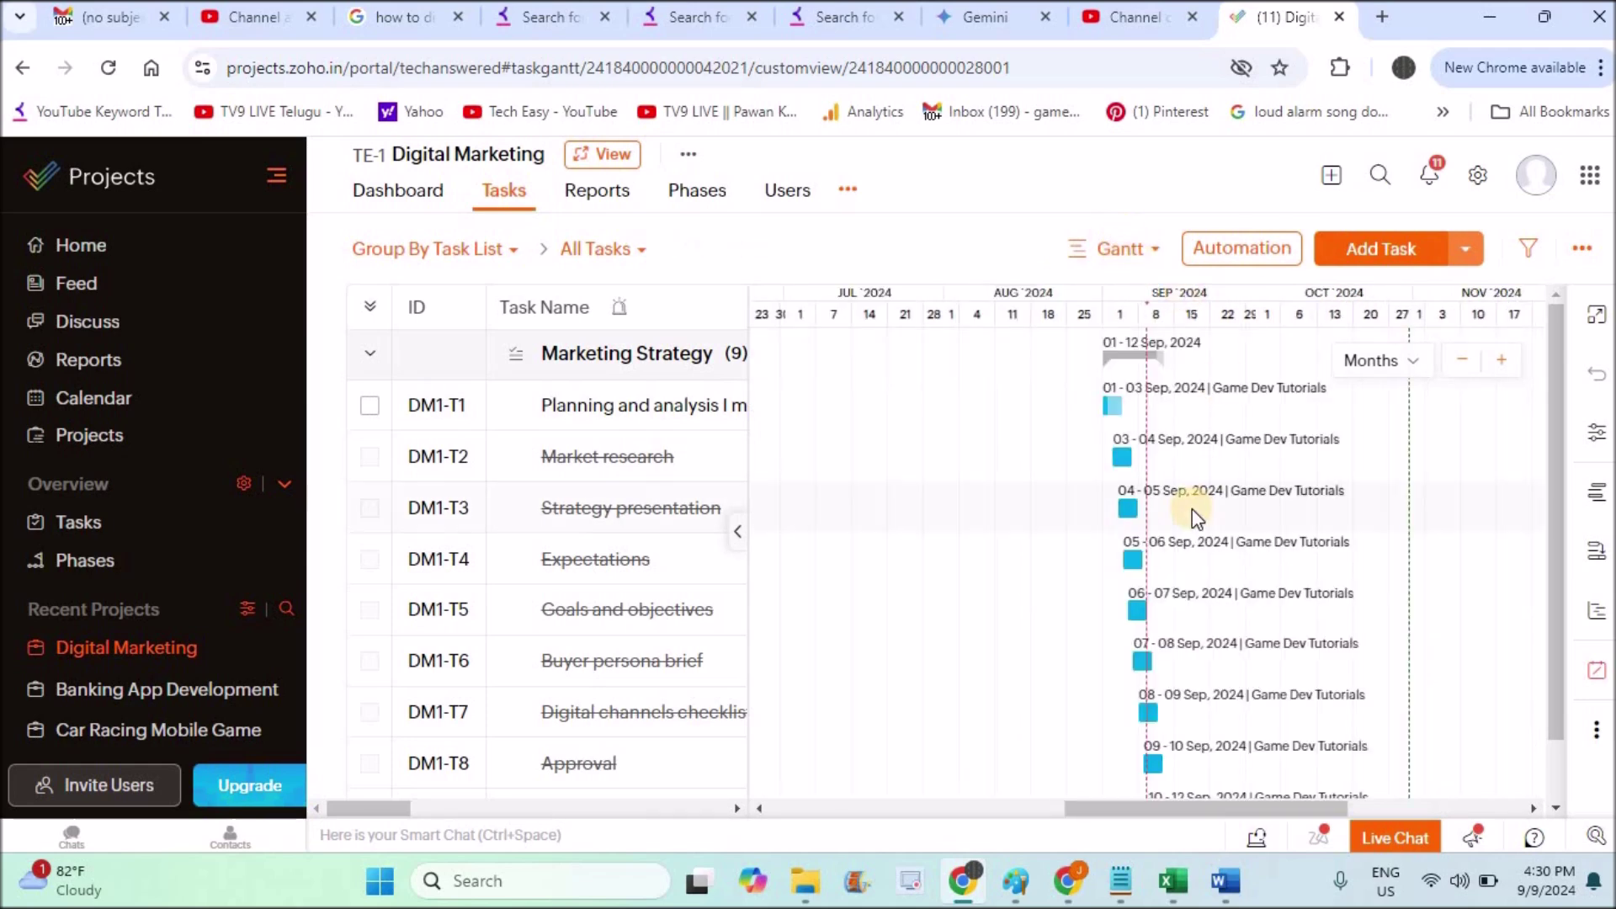
pyautogui.click(1384, 364)
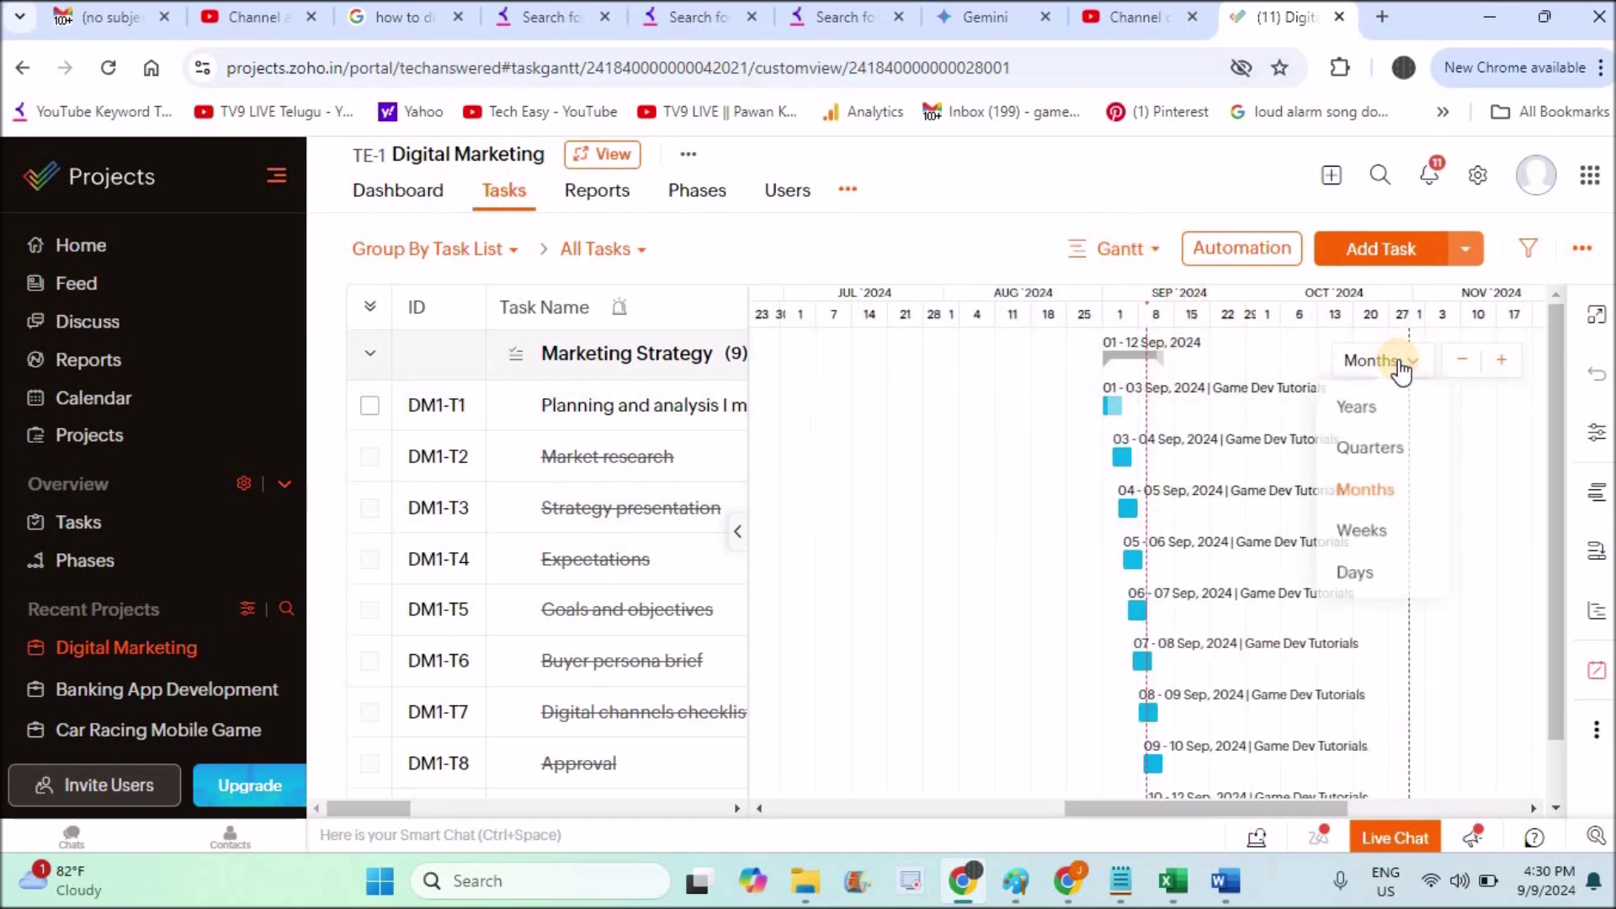
pyautogui.click(1370, 555)
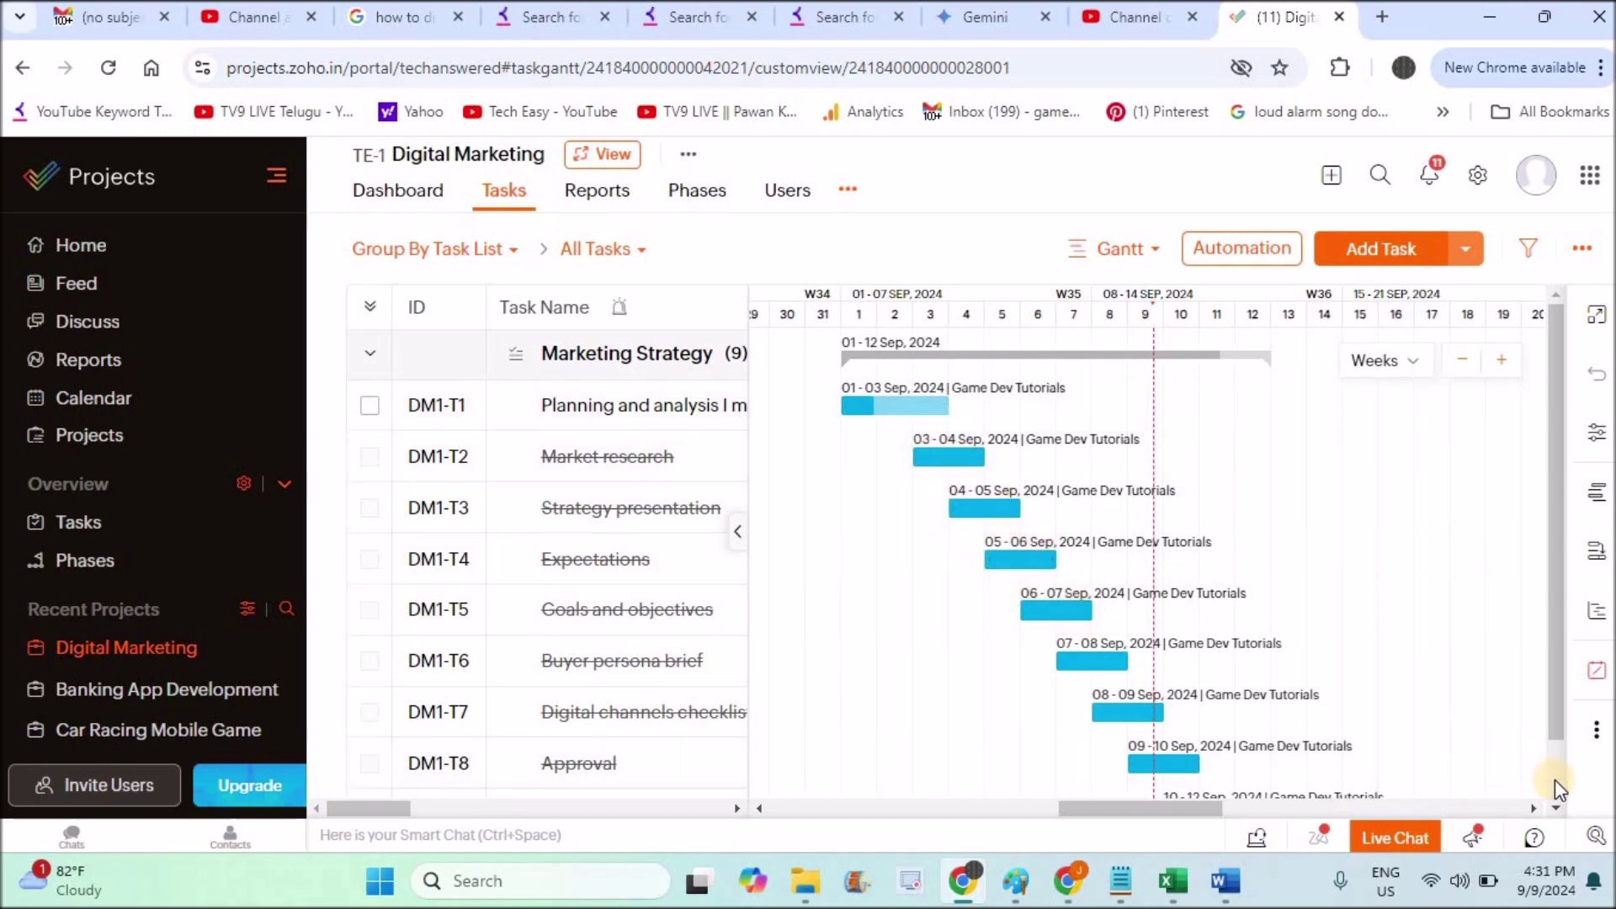
pyautogui.scroll(-5, 1554, 780)
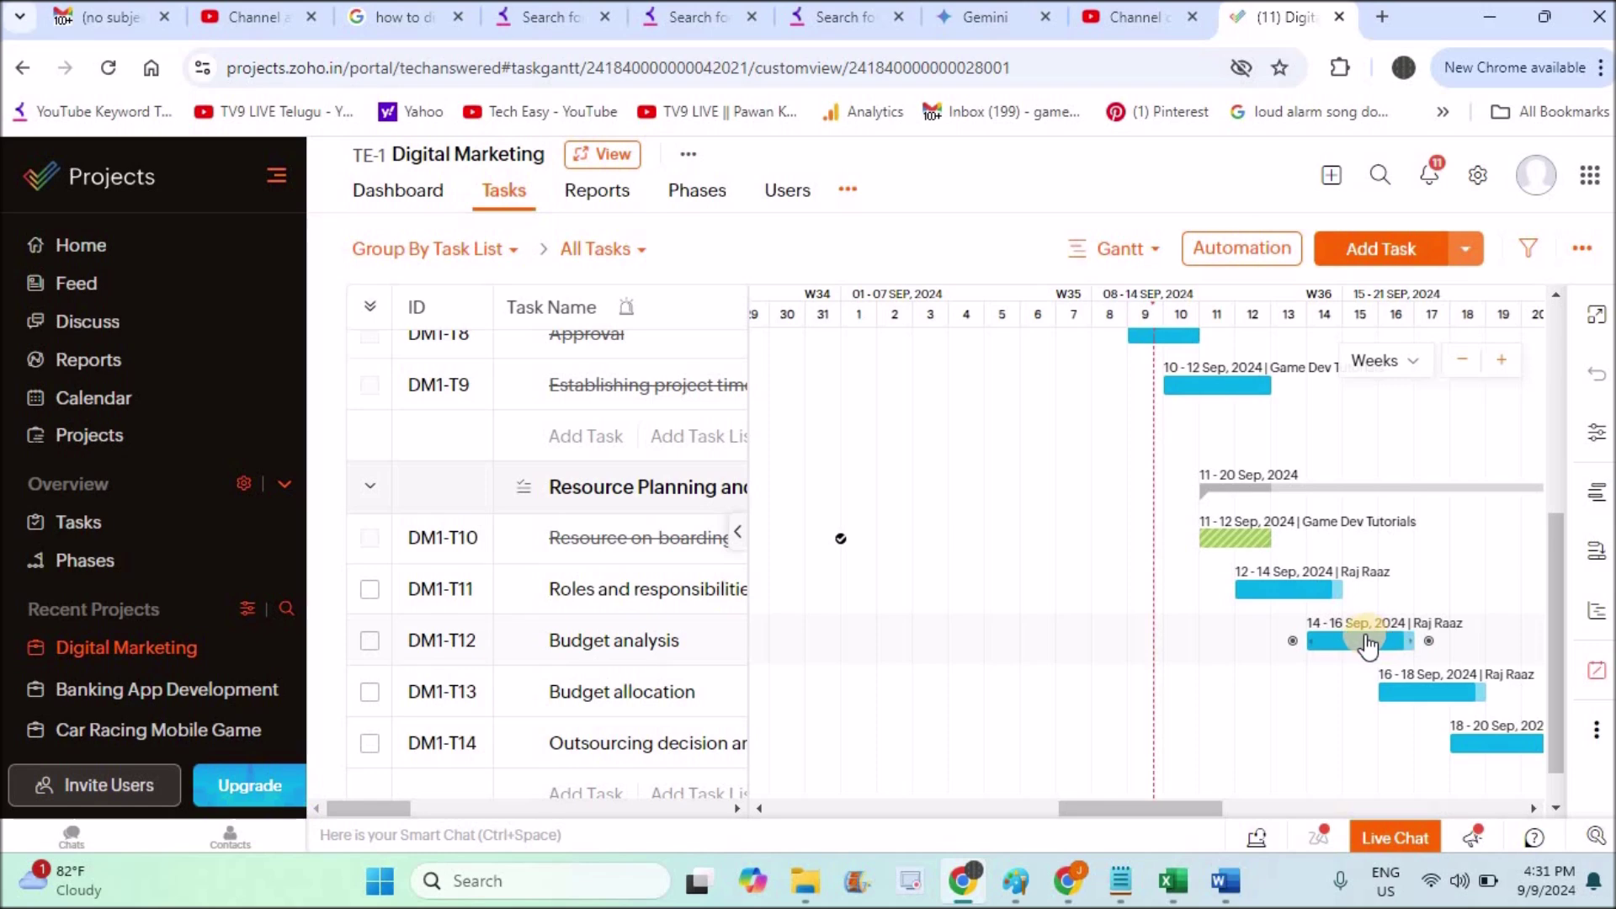
# Switch to the Kanban board with Open, In Progress and In Review columns and scroll the Open cards
pyautogui.click(1153, 251)
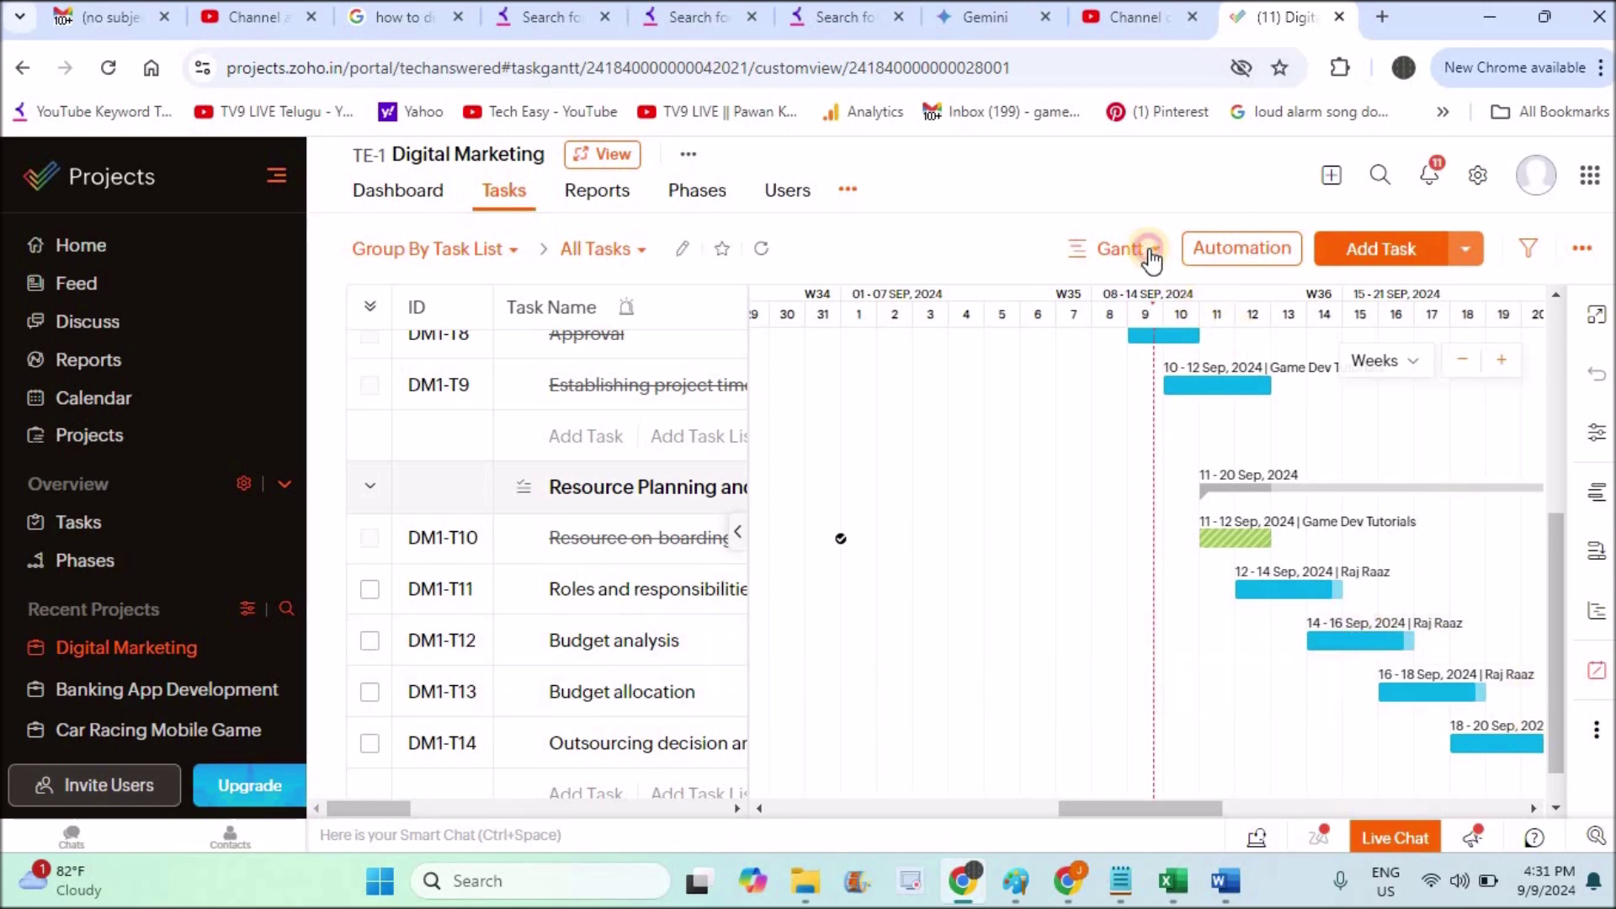
pyautogui.click(1117, 404)
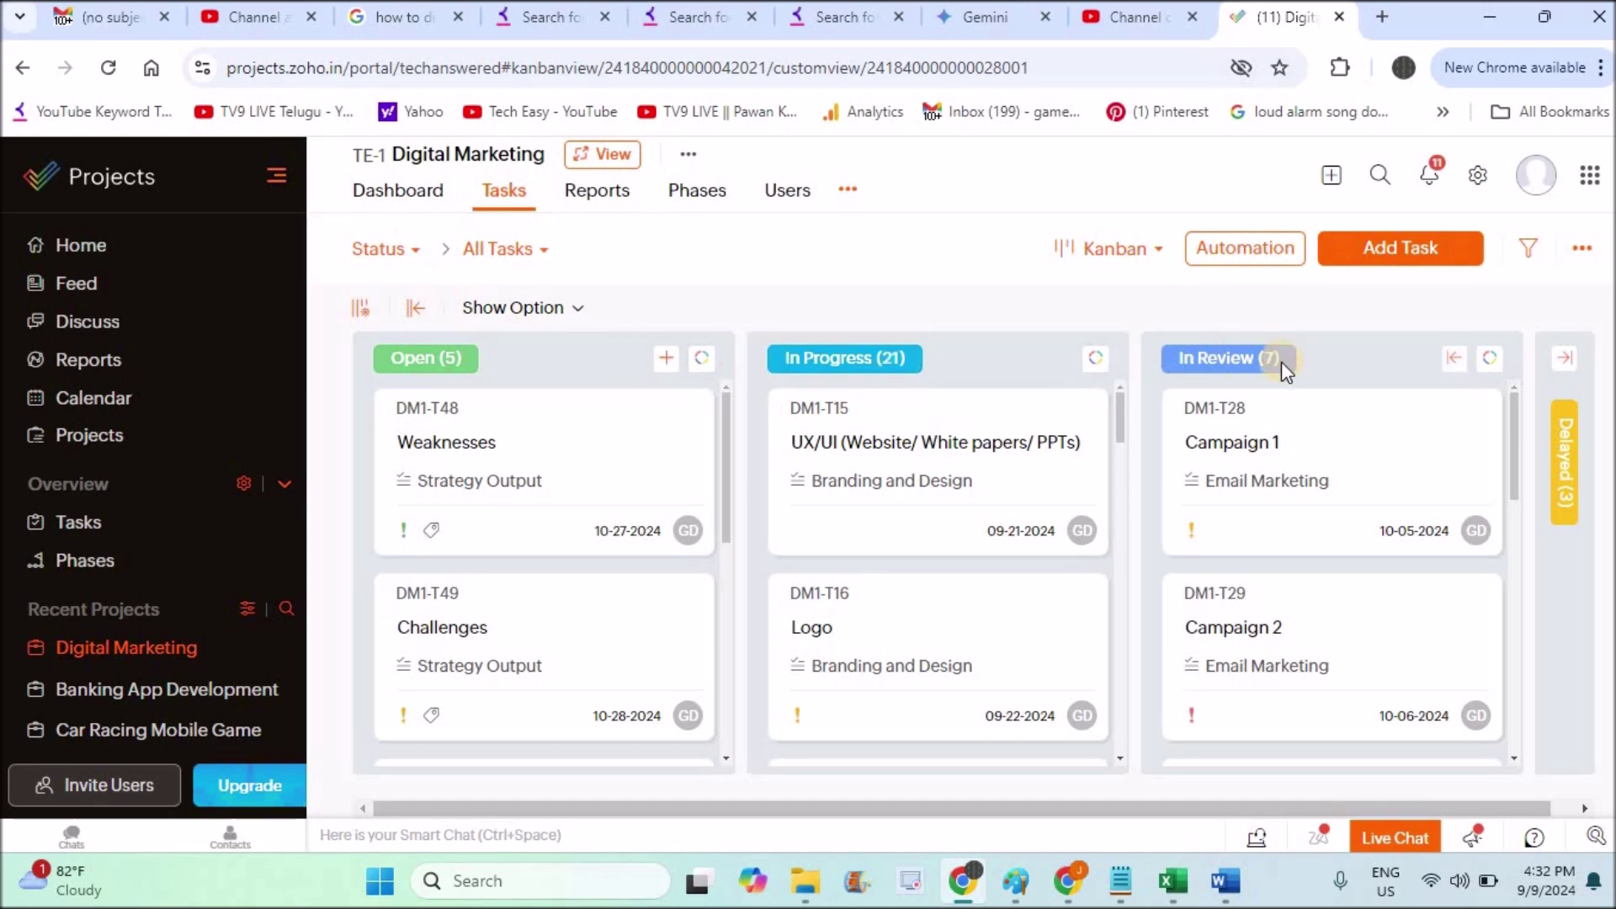
pyautogui.scroll(-4, 724, 639)
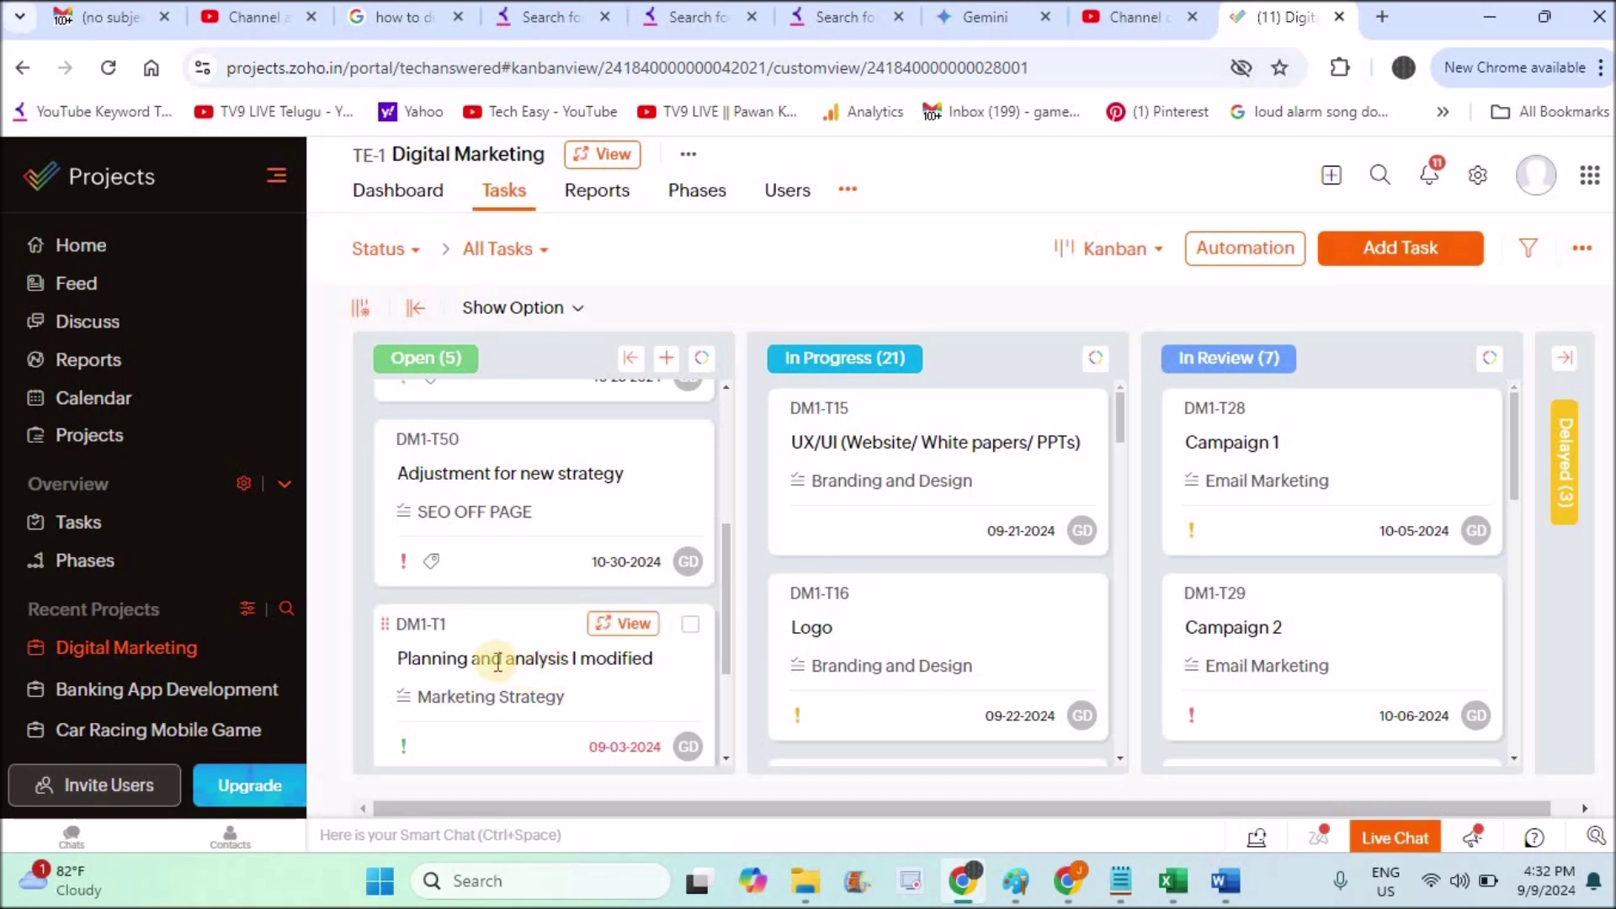
pyautogui.click(639, 627)
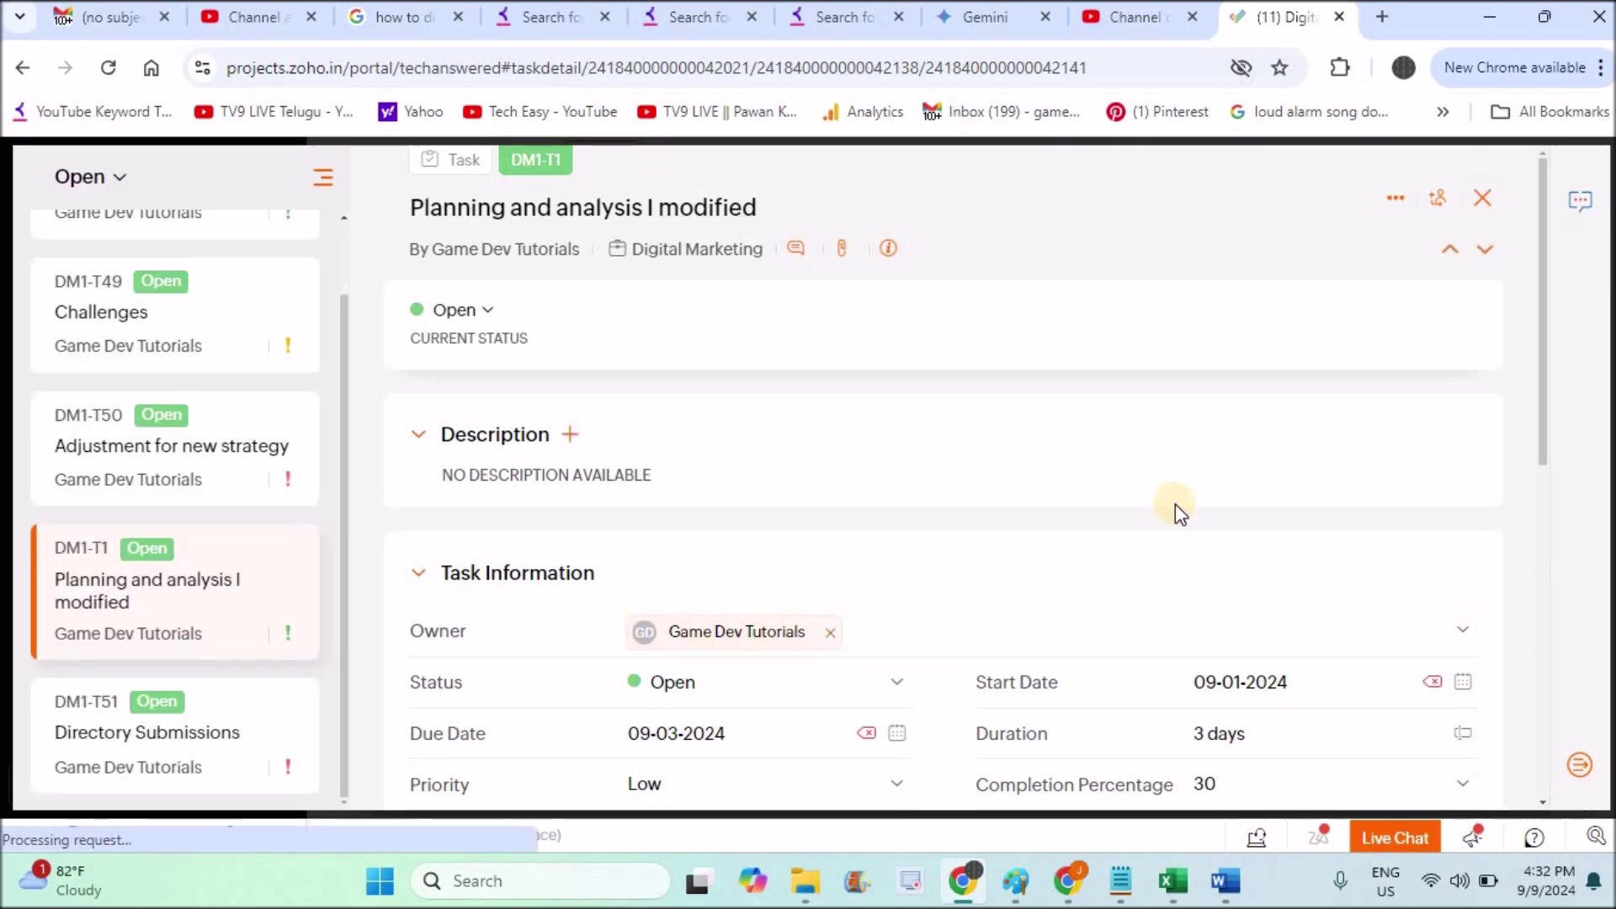
pyautogui.moveTo(1543, 434); pyautogui.dragTo(1574, 772)
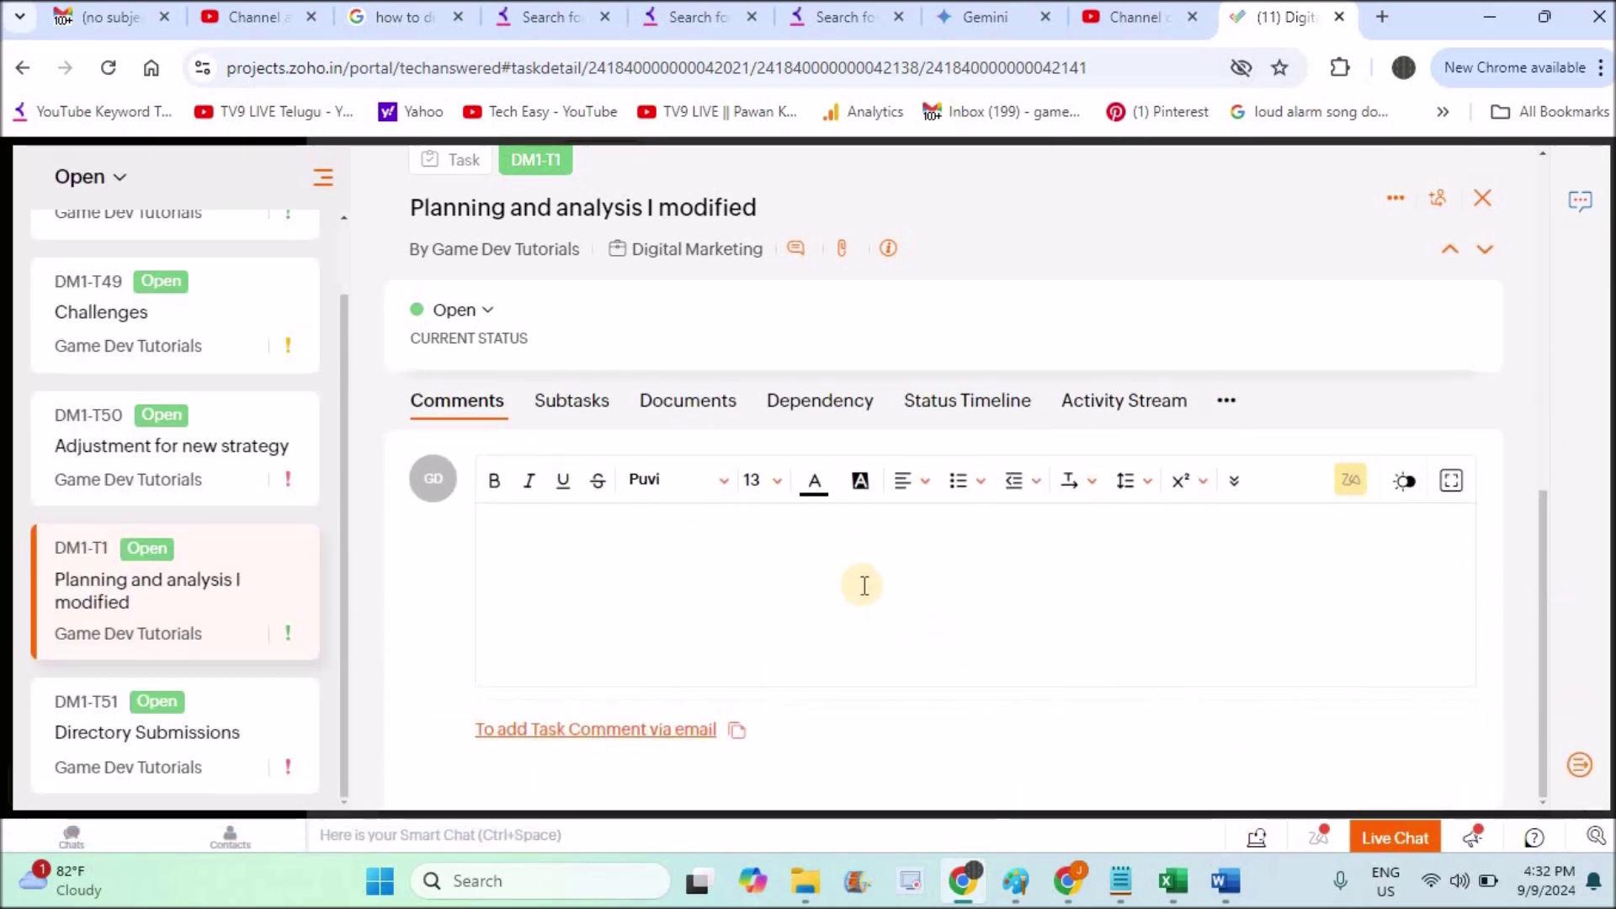
pyautogui.click(864, 585)
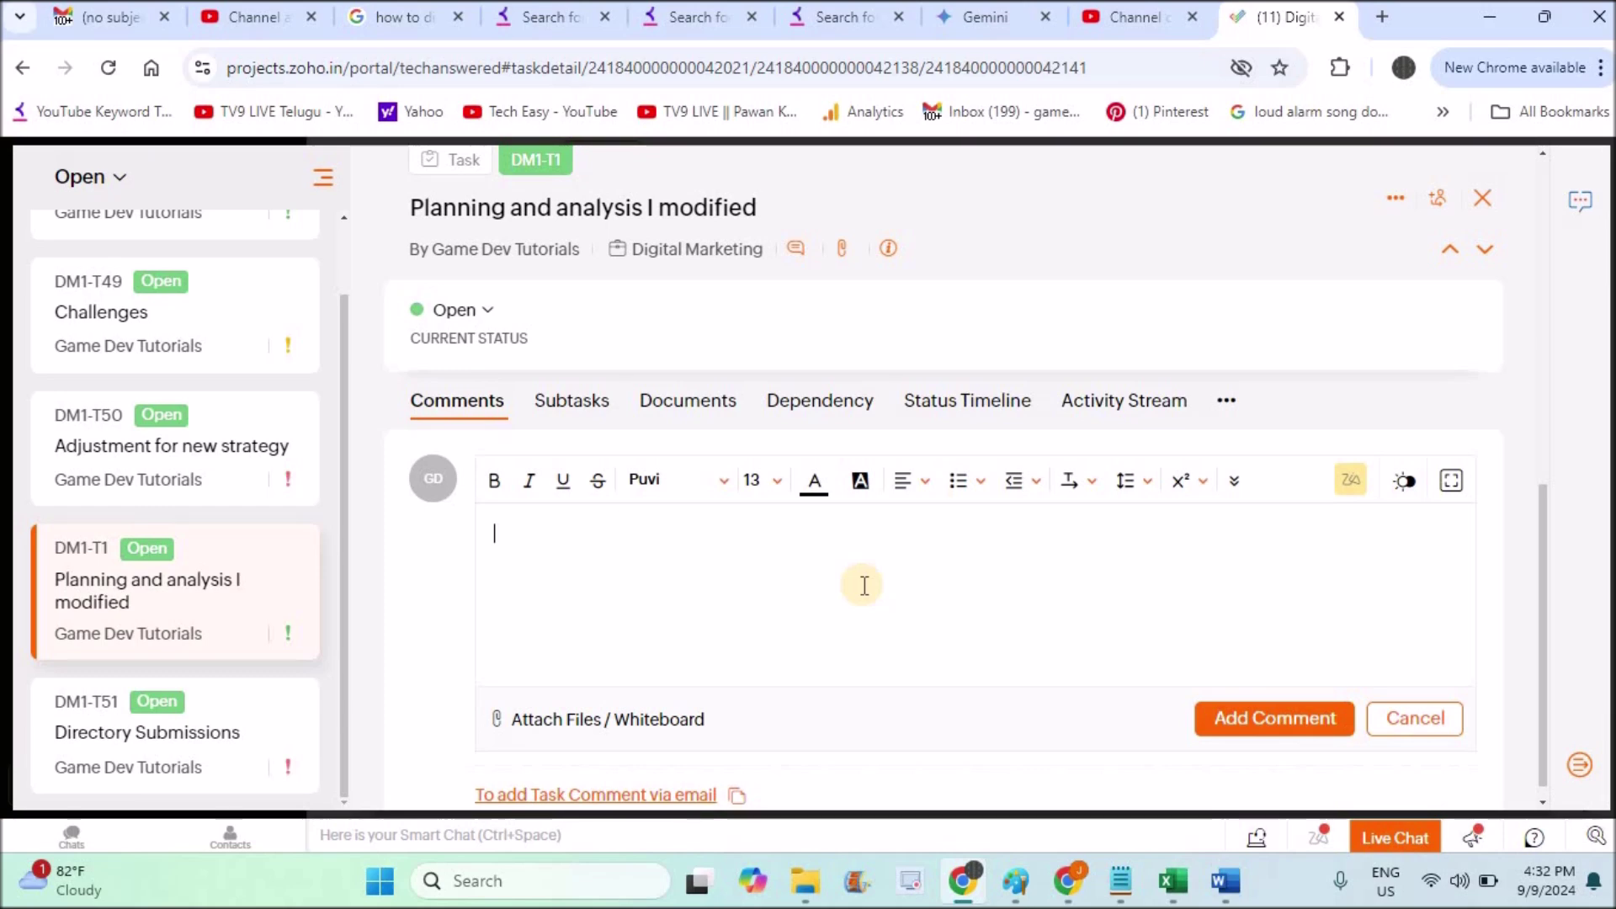
pyautogui.click(1545, 303)
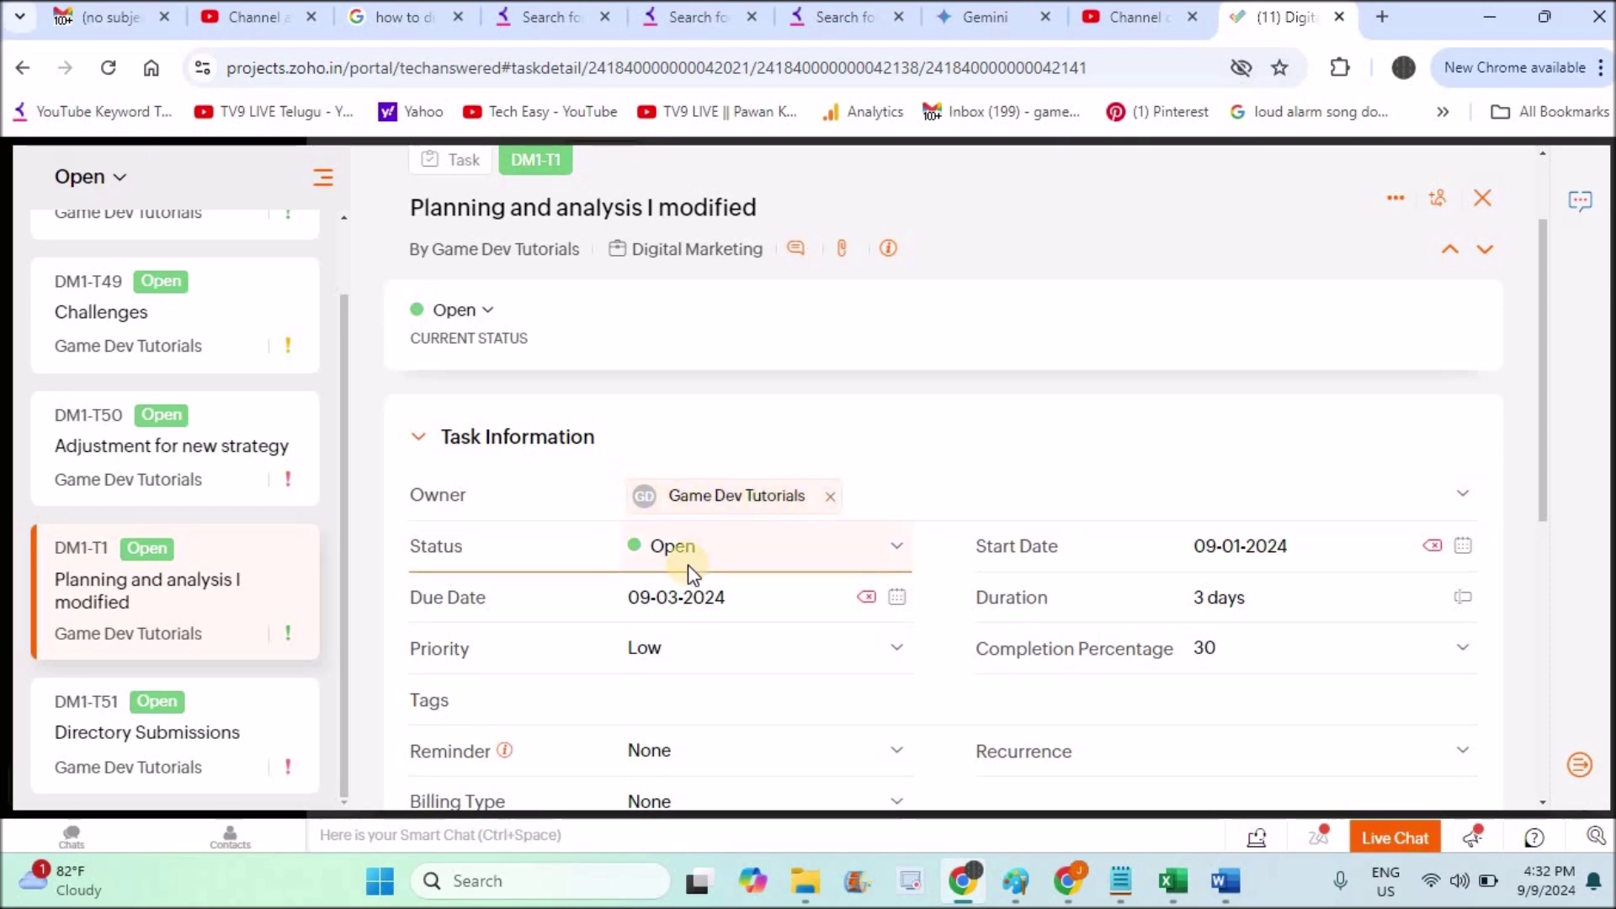
pyautogui.scroll(-7, 1543, 648)
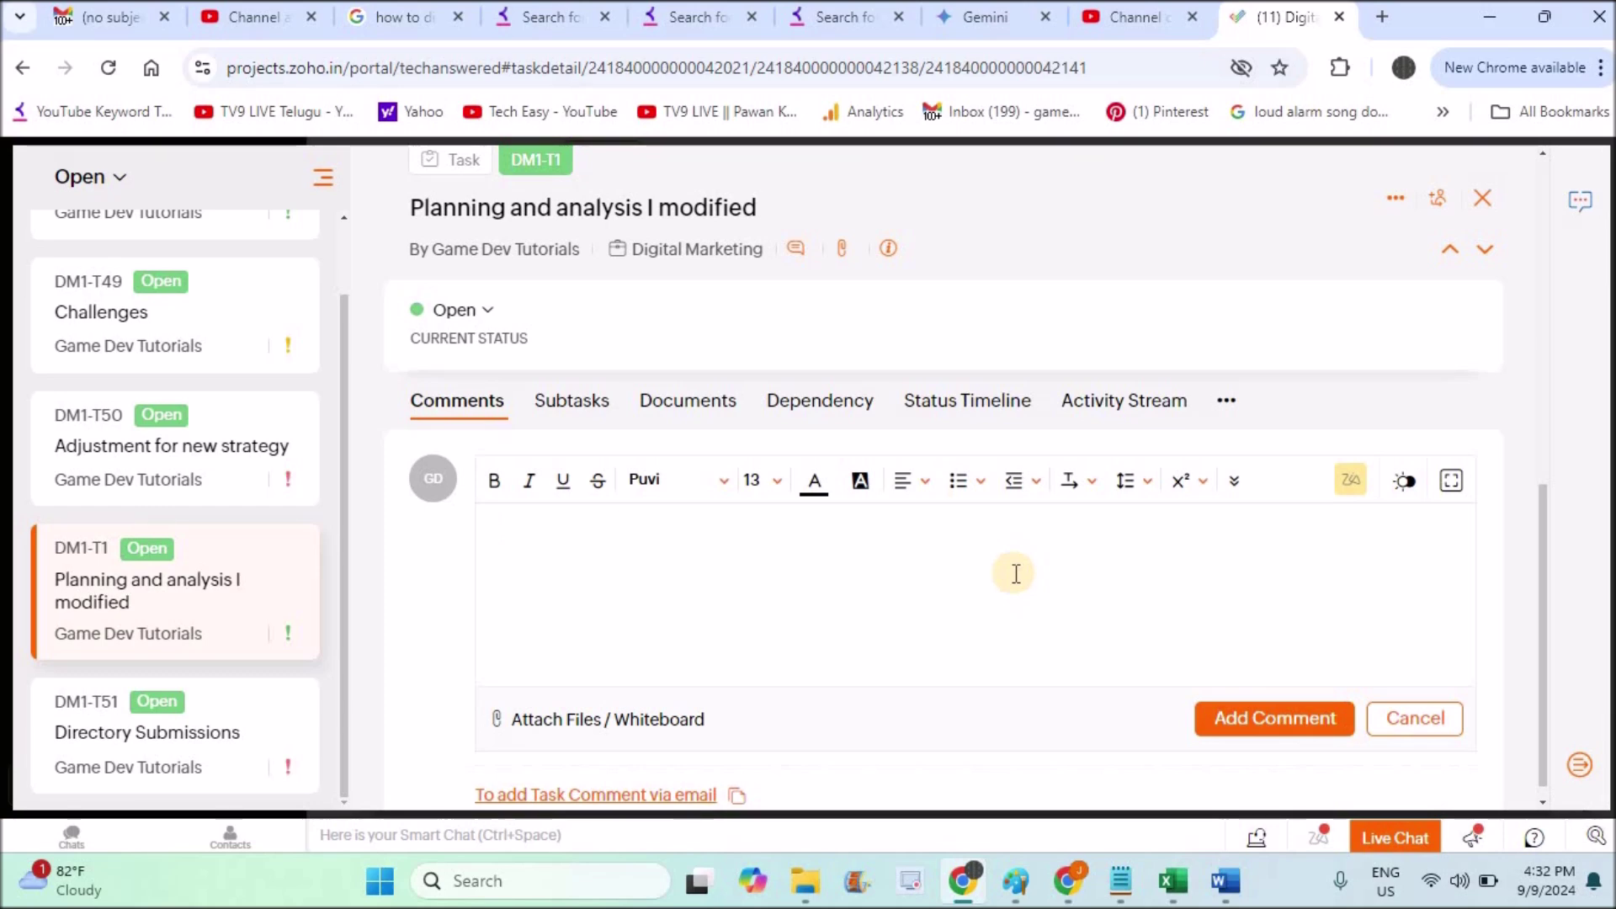
pyautogui.scroll(5, 1547, 252)
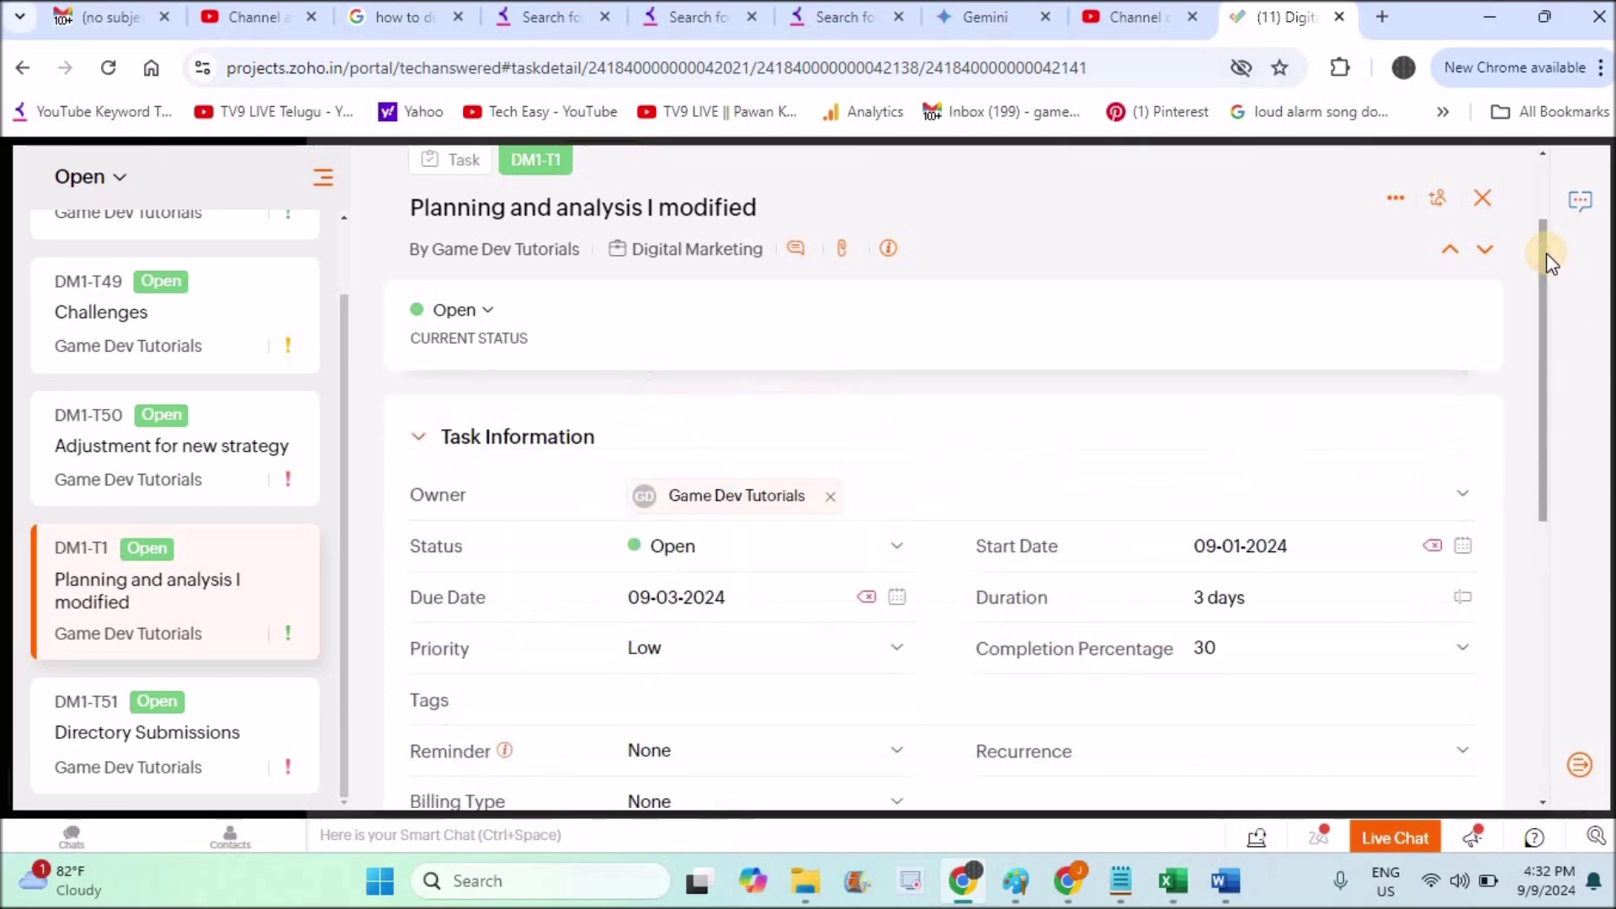
pyautogui.click(1483, 199)
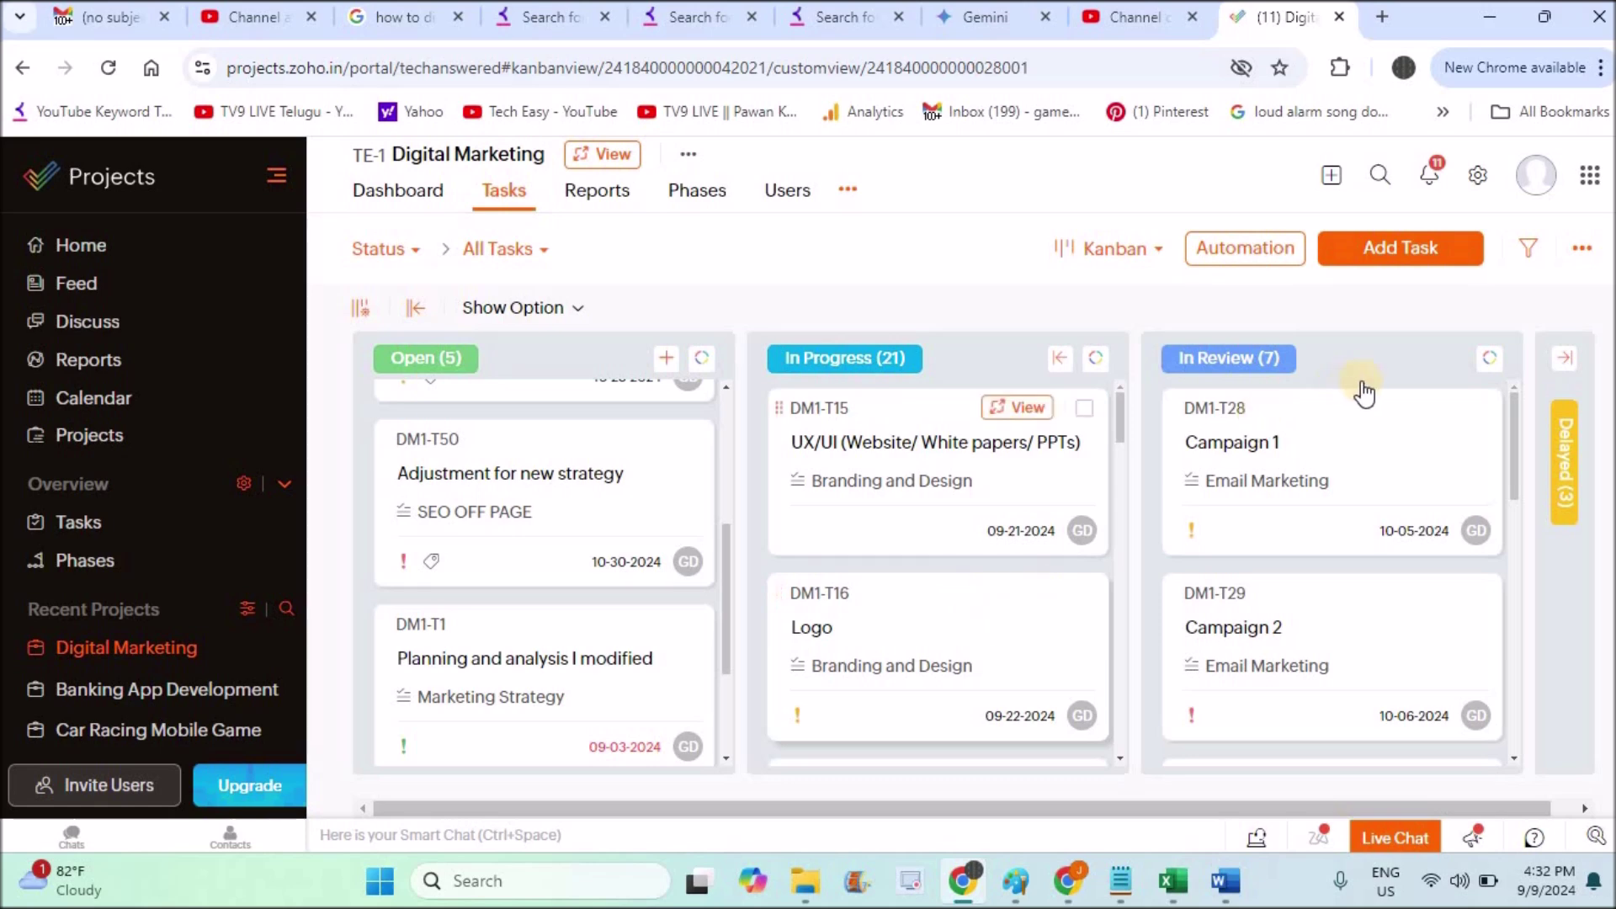
pyautogui.click(1514, 605)
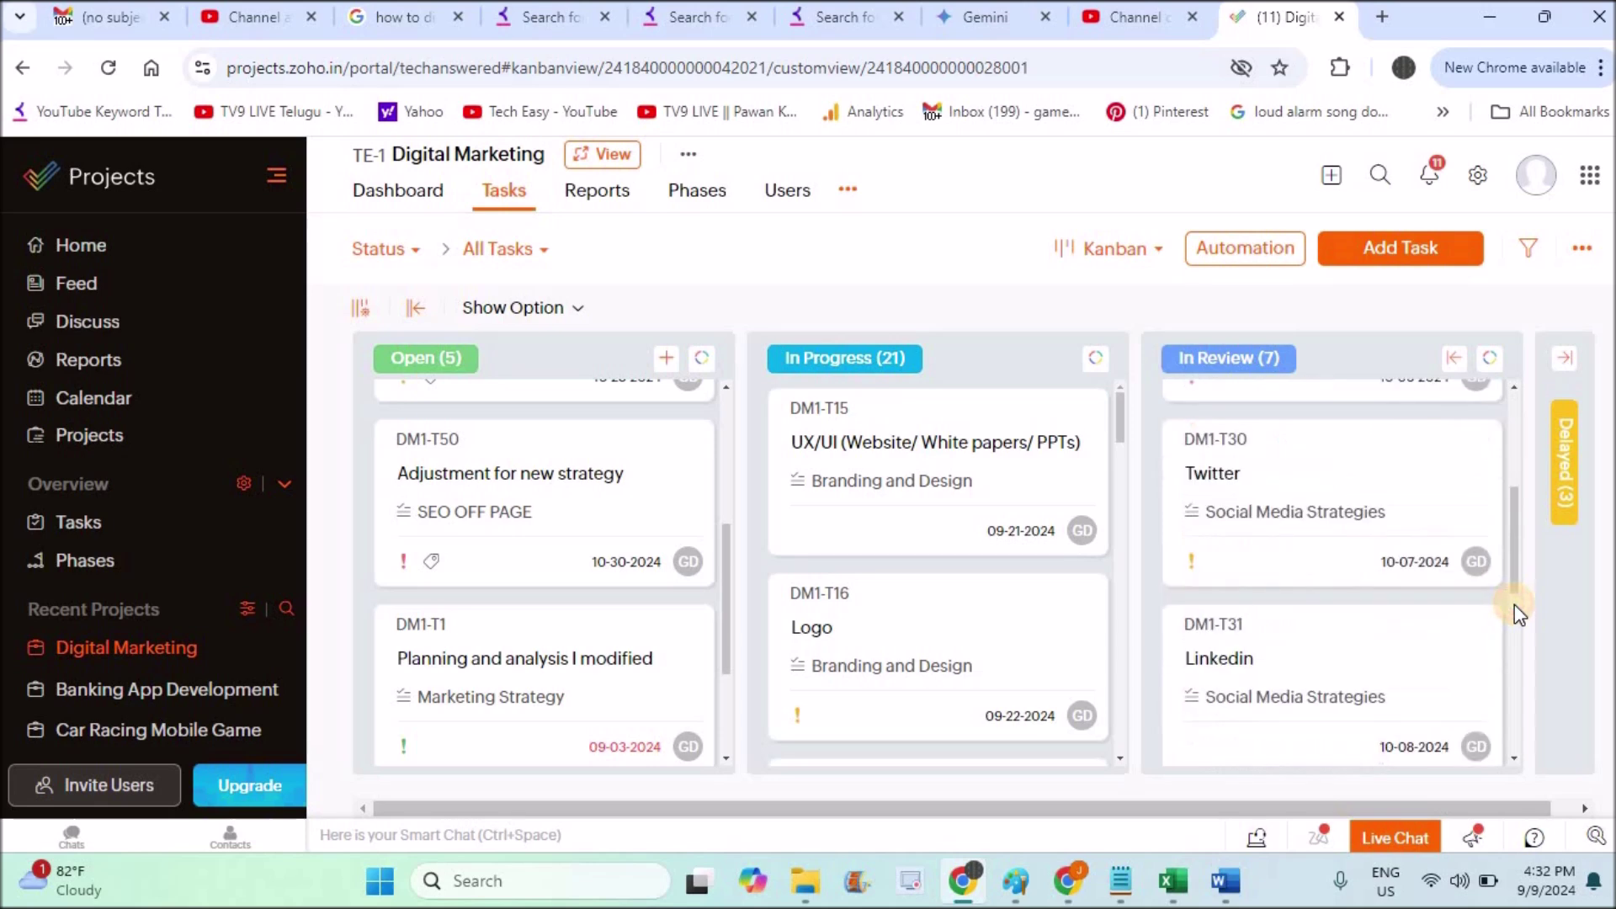